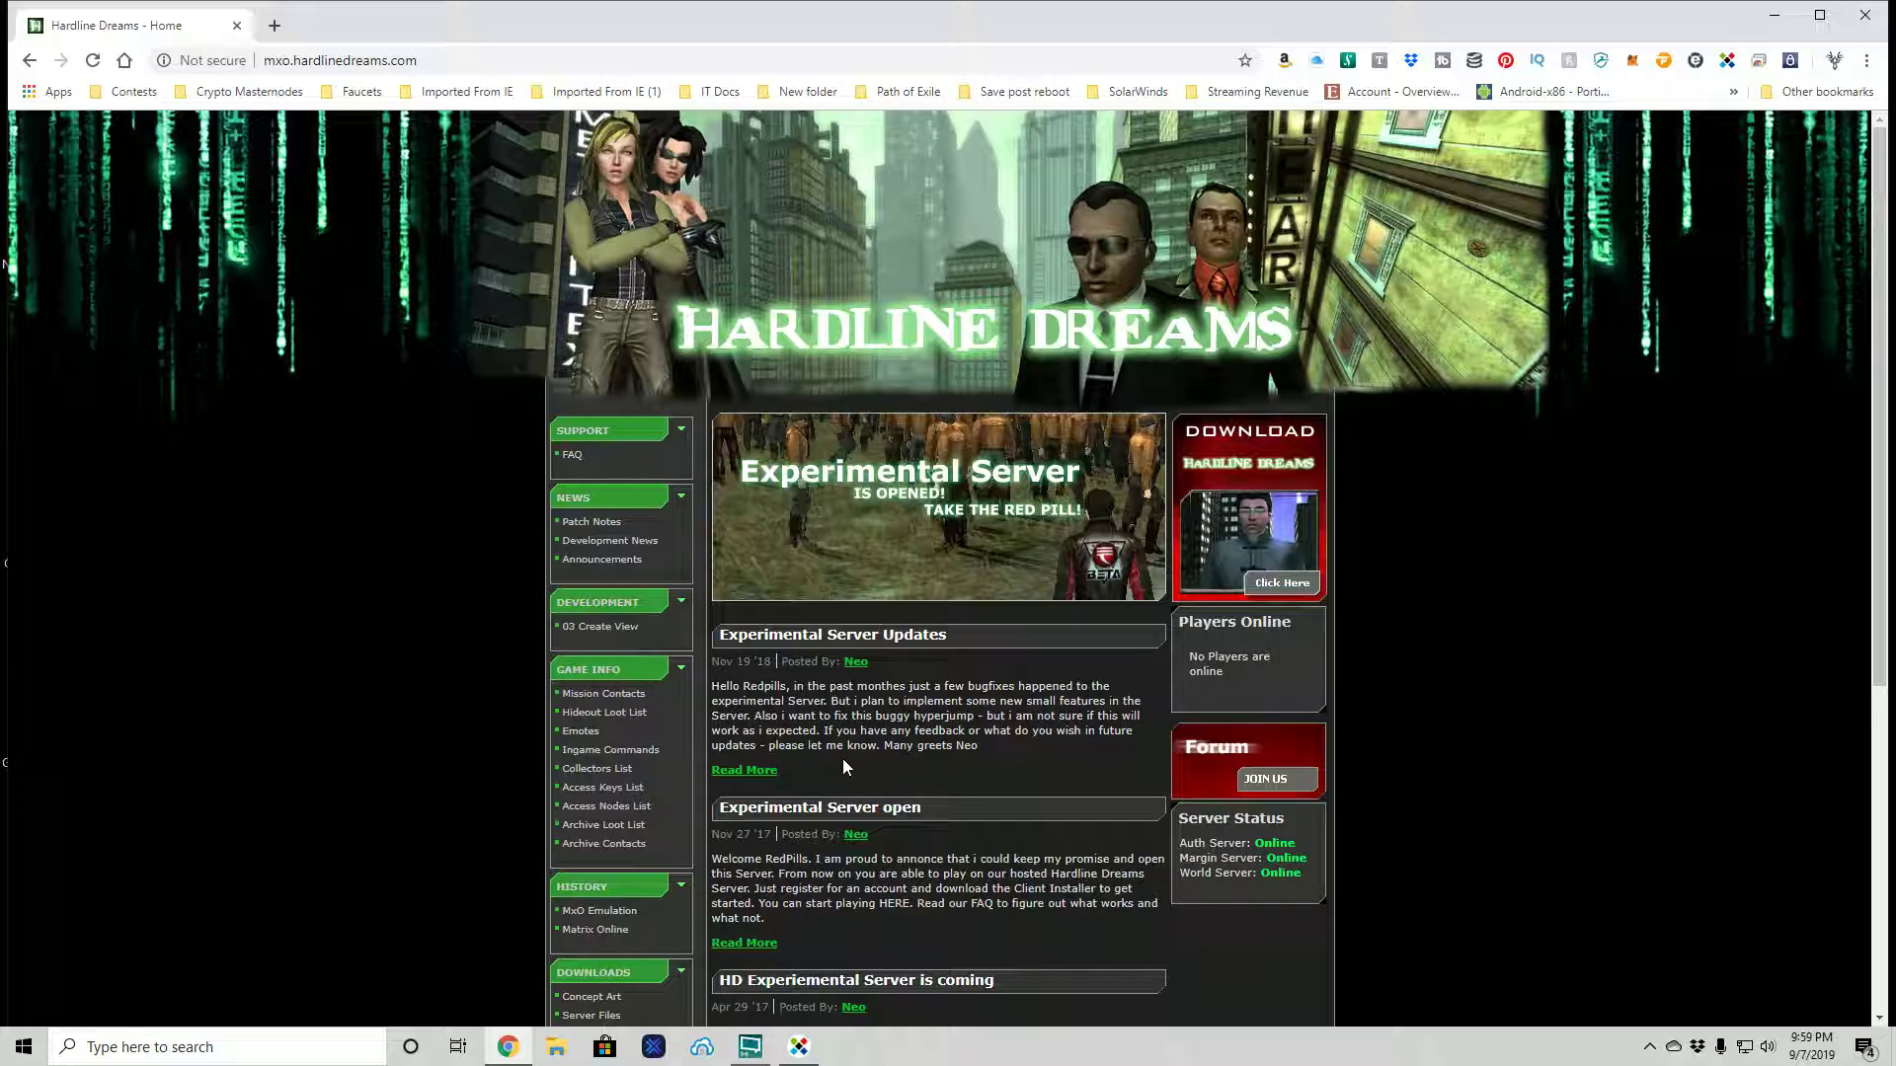
- Read the Experimental Server Updates post and glance at the client download page, returning home
click(763, 772)
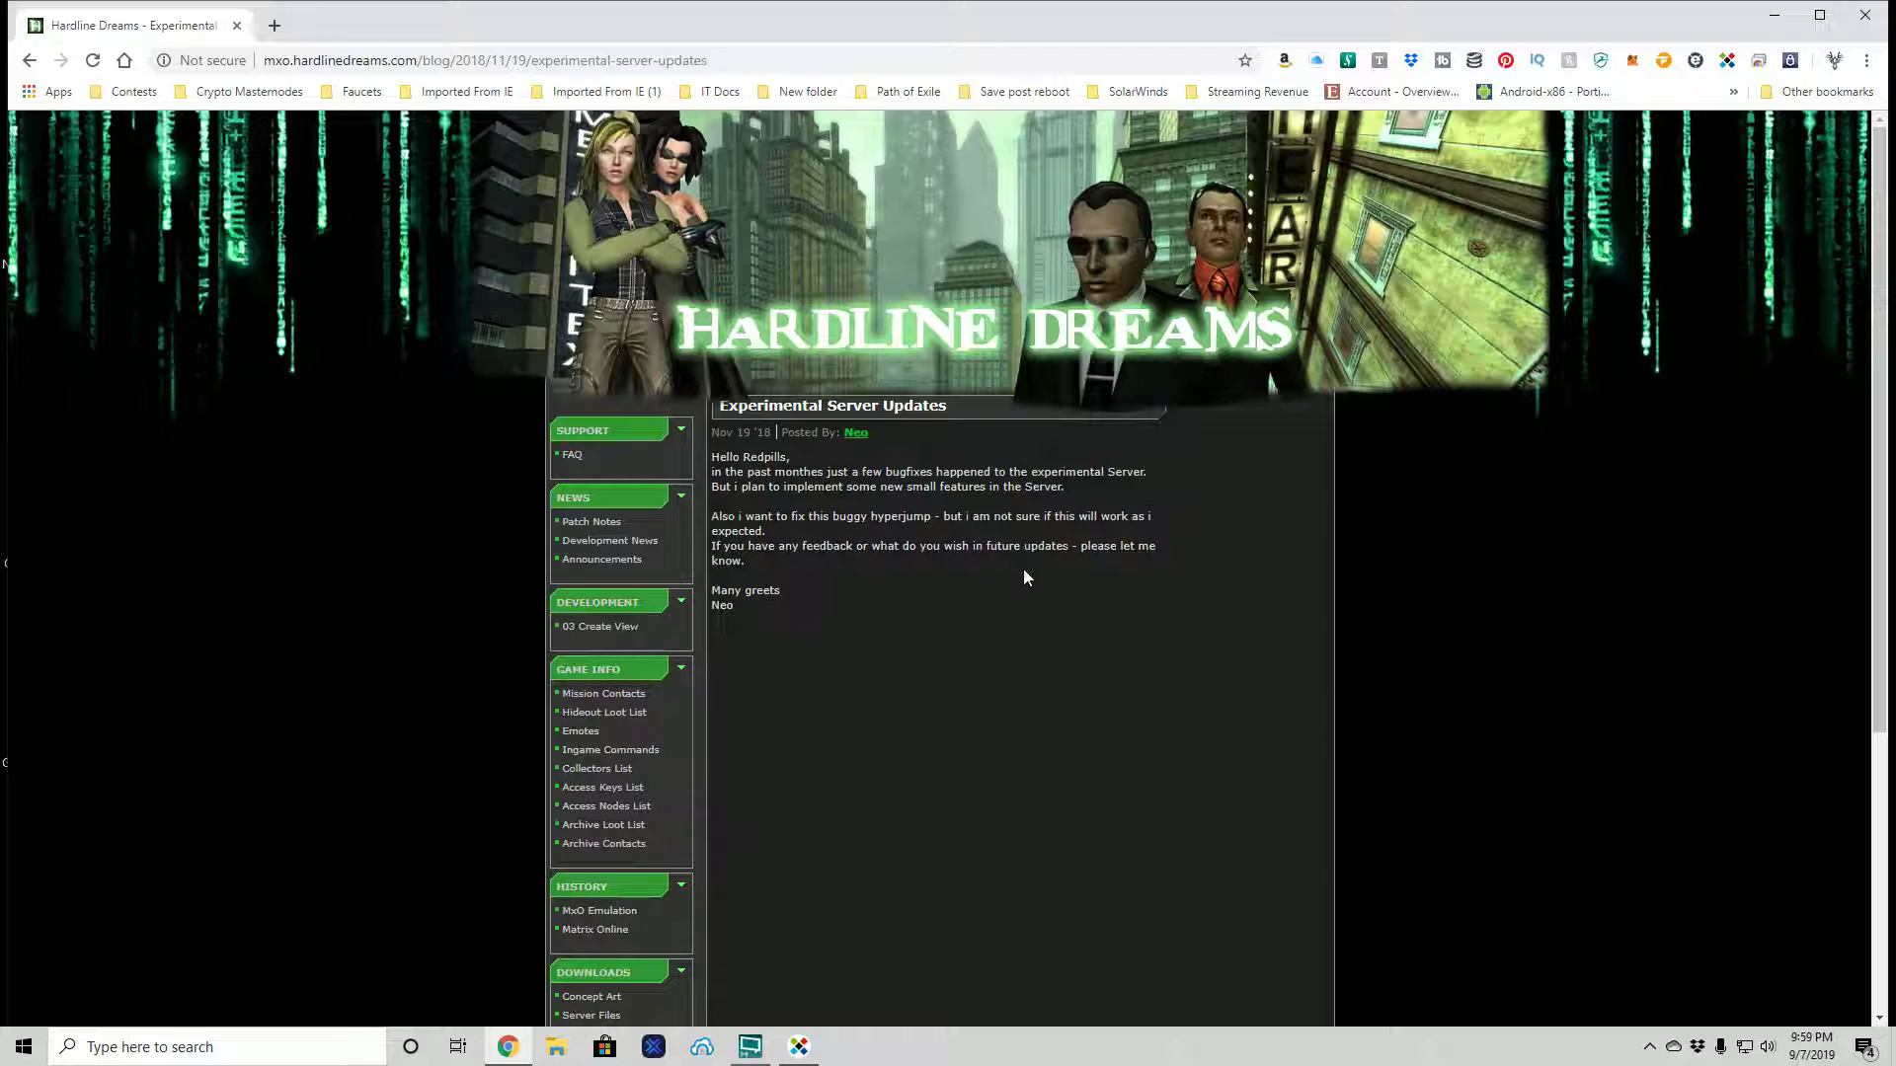
click(29, 60)
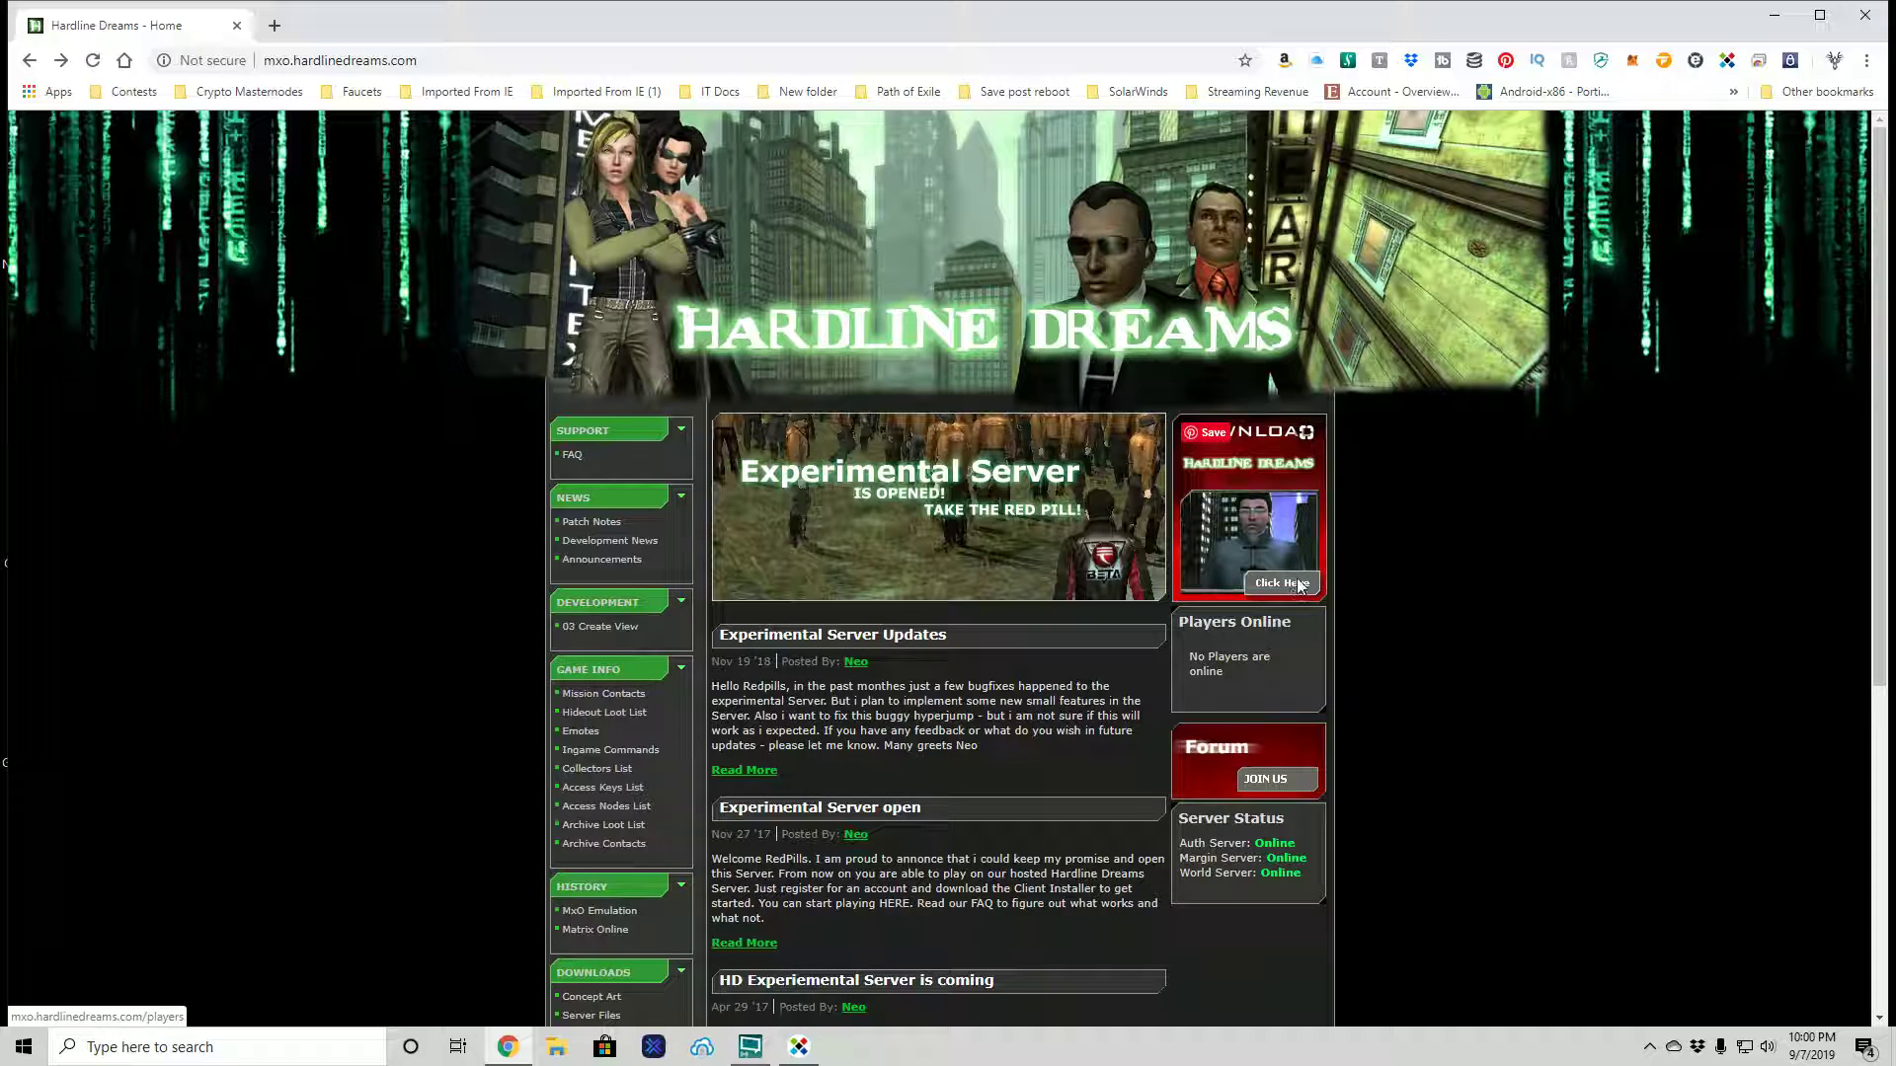
click(1297, 584)
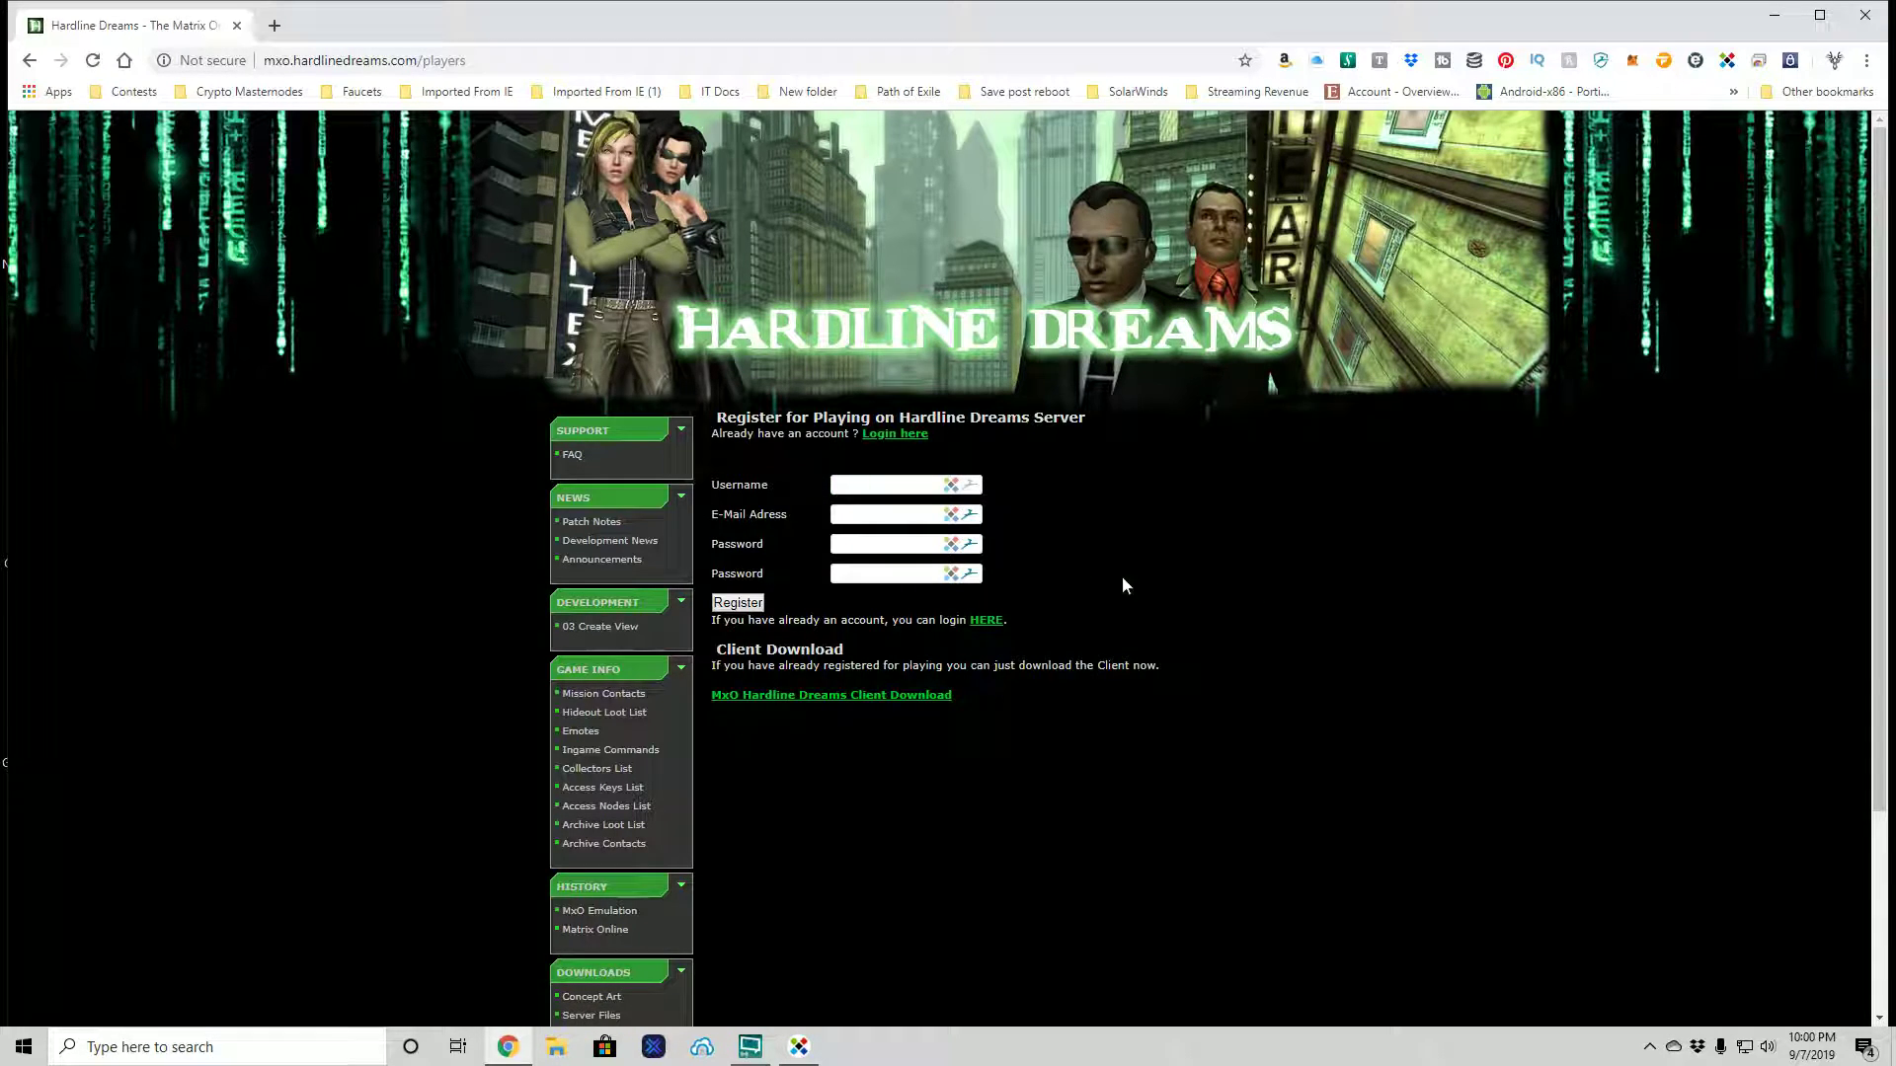
click(30, 60)
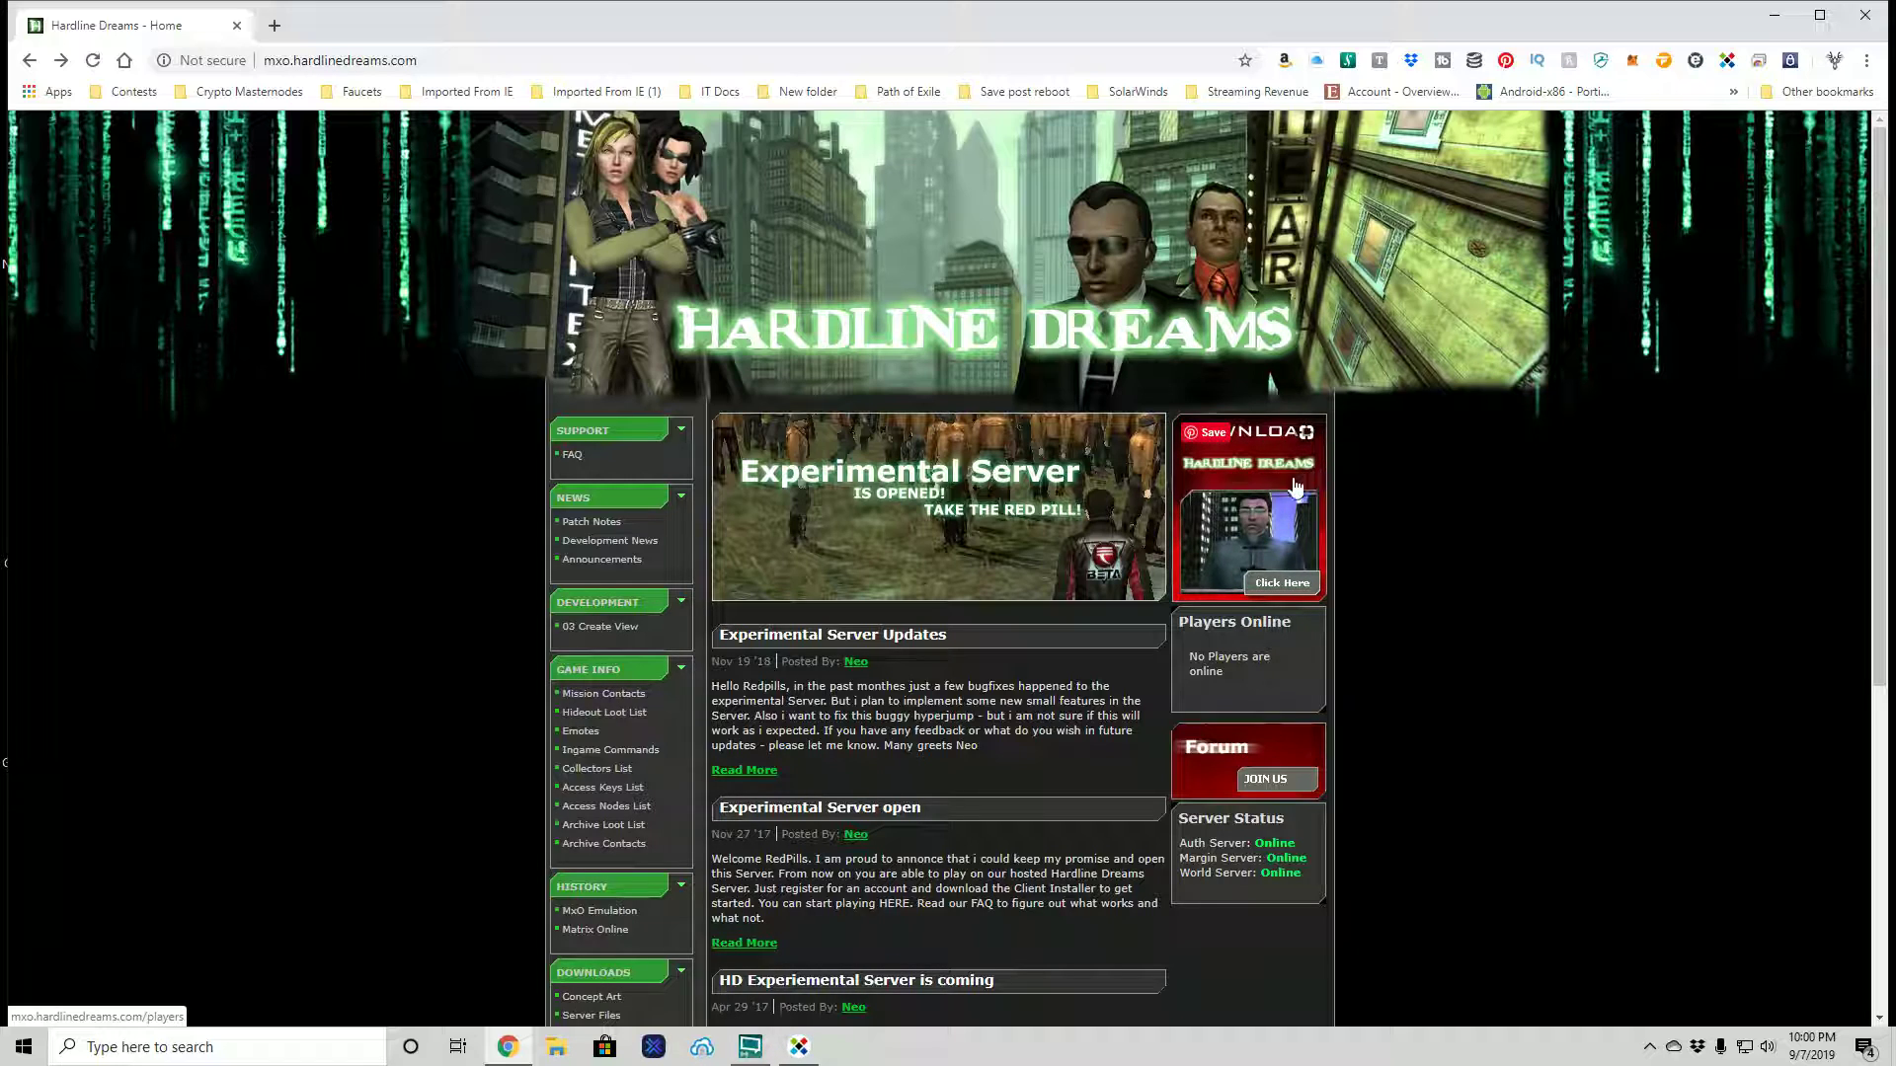
- Reopen the registration and client download page and view its registration form
click(1332, 487)
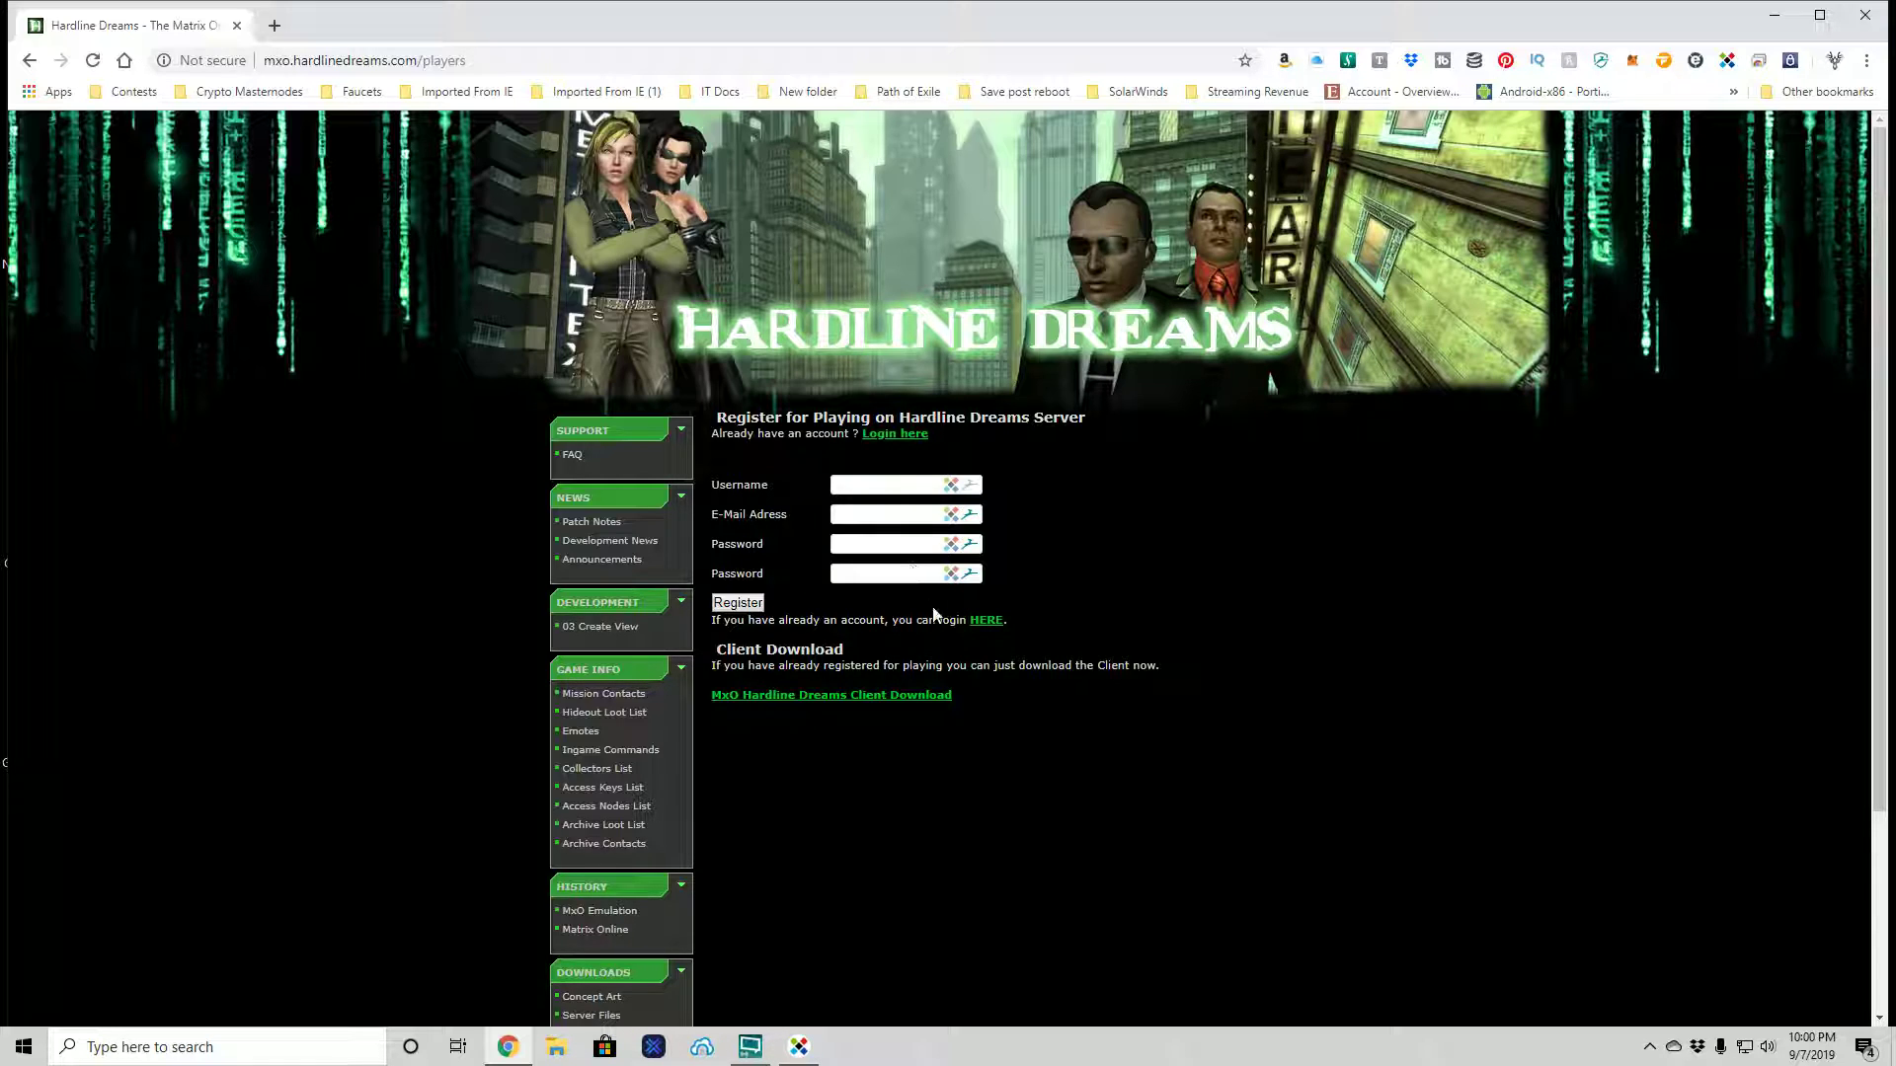
click(855, 513)
double_click(858, 534)
- Minimize Chrome, move MatrixOnlineHDS.exe left, and check its 1.50 GB properties without changes
click(1765, 18)
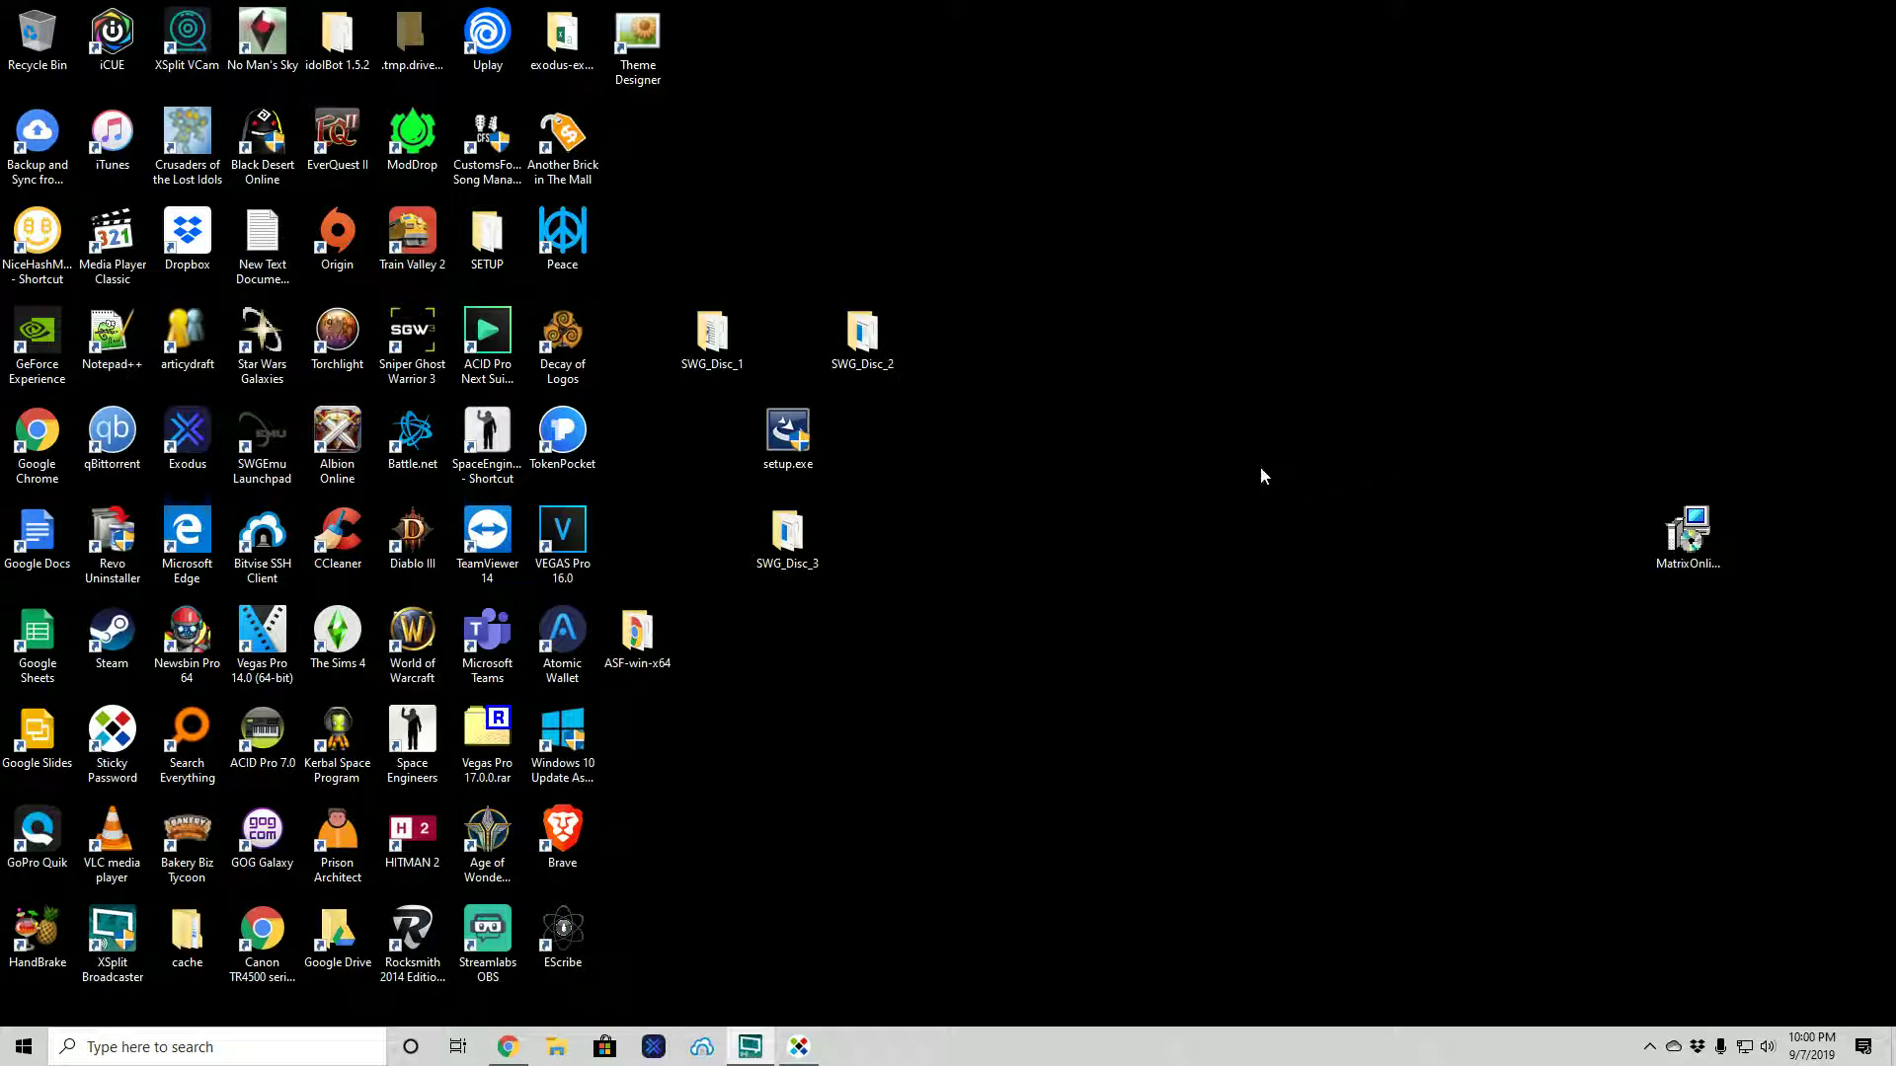
drag(1708, 543, 1260, 458)
right_click(1244, 438)
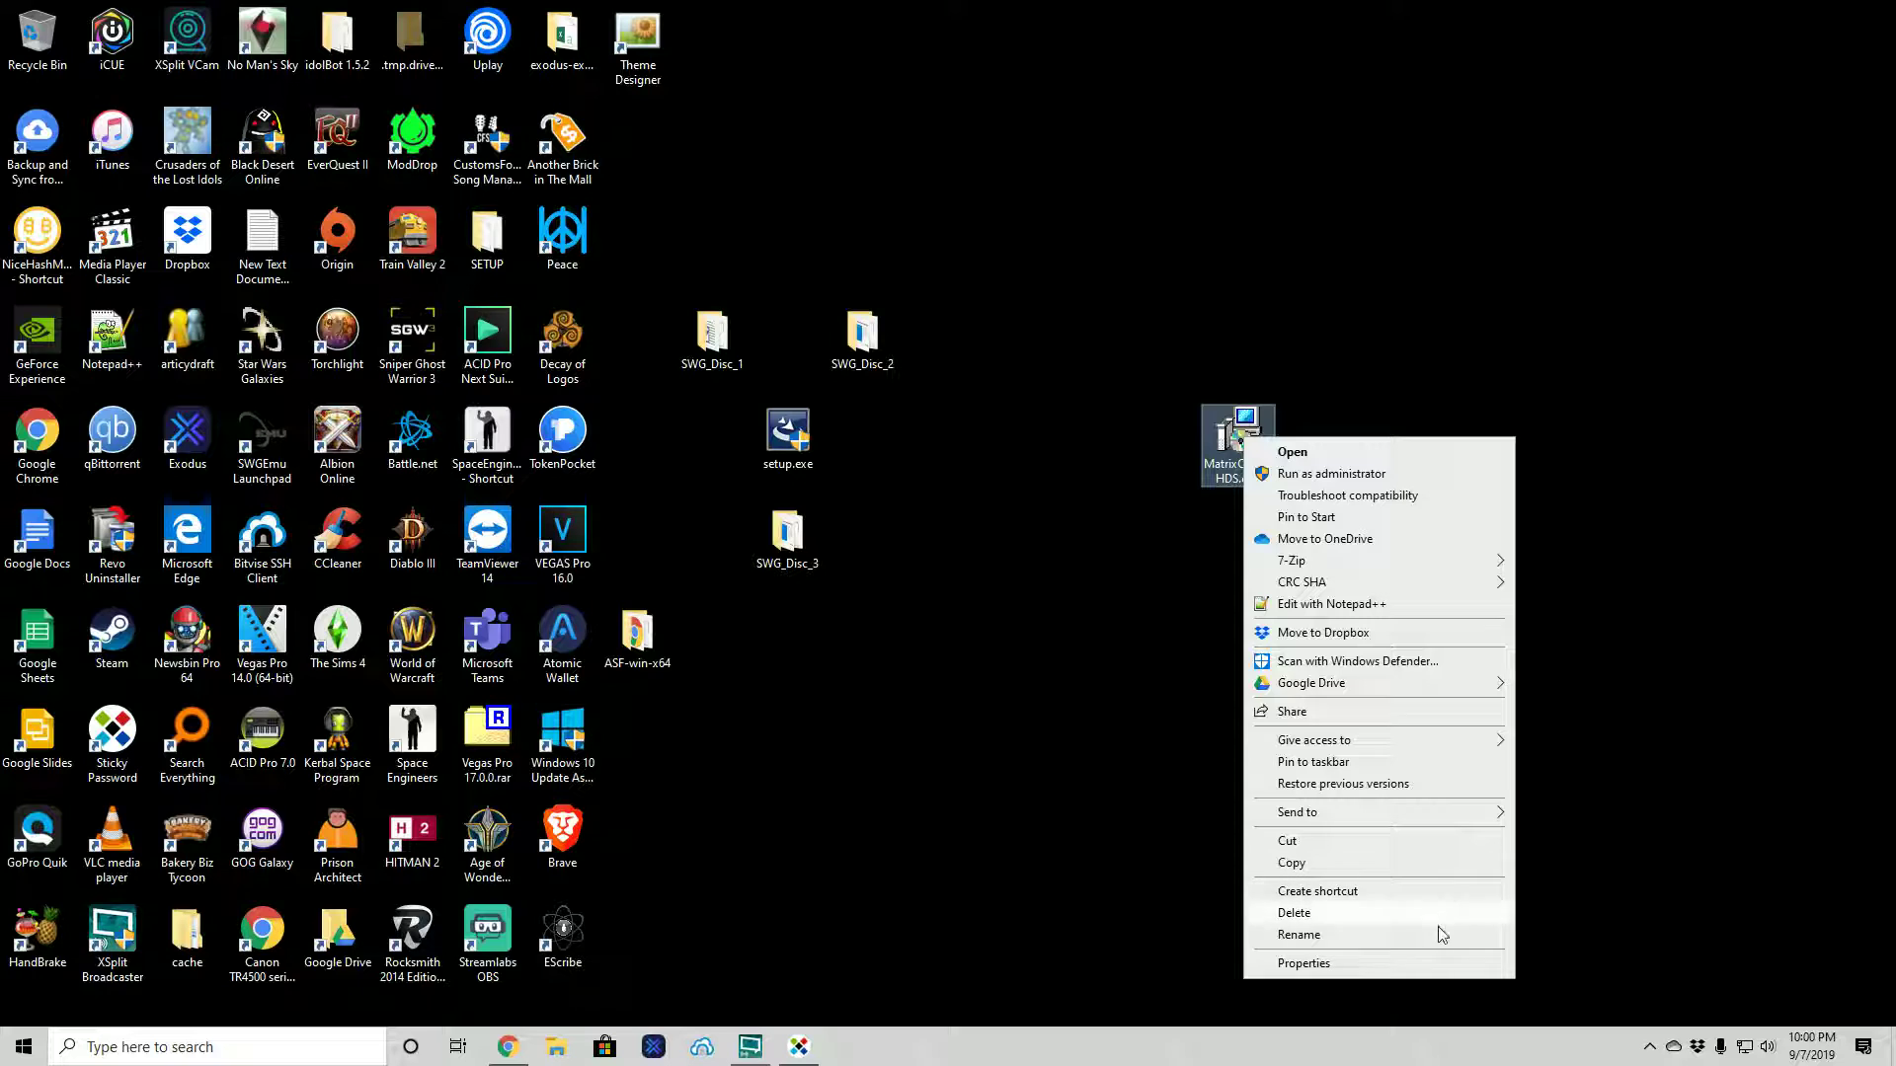
click(1321, 964)
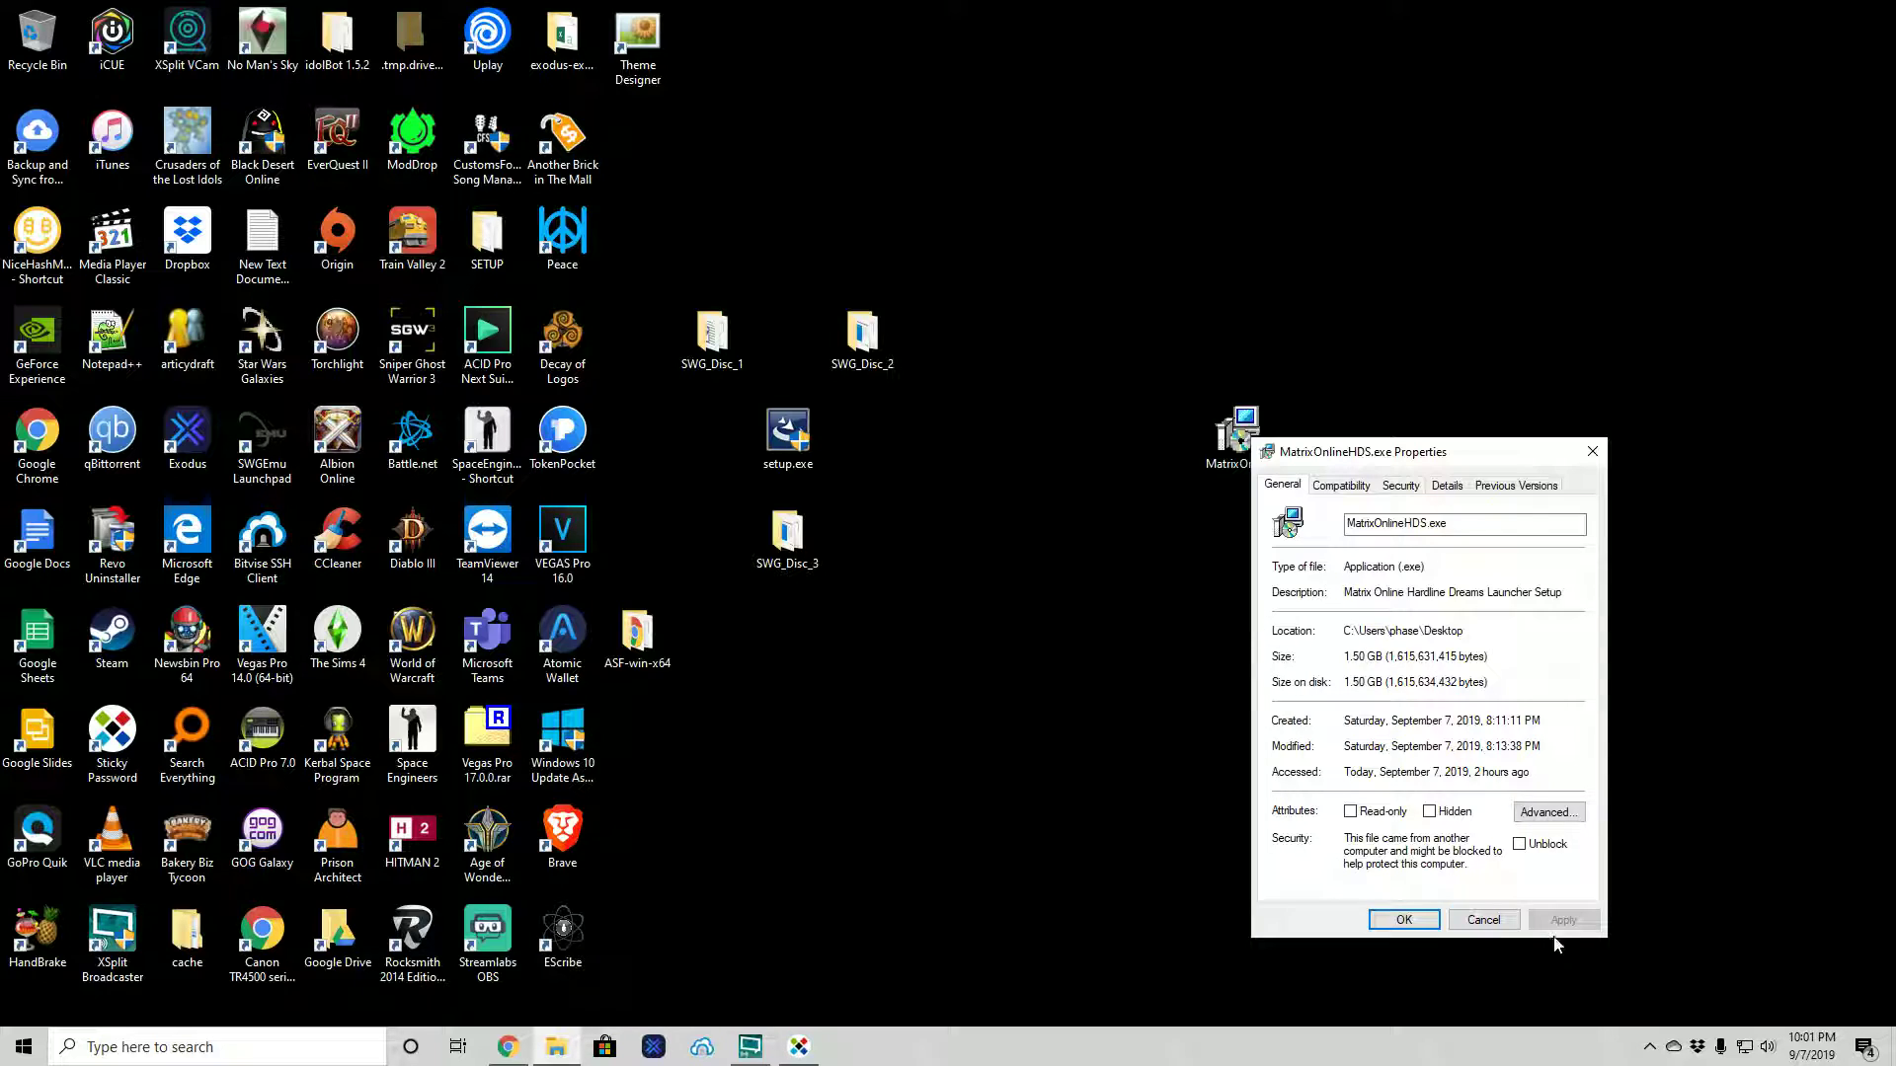
click(1484, 920)
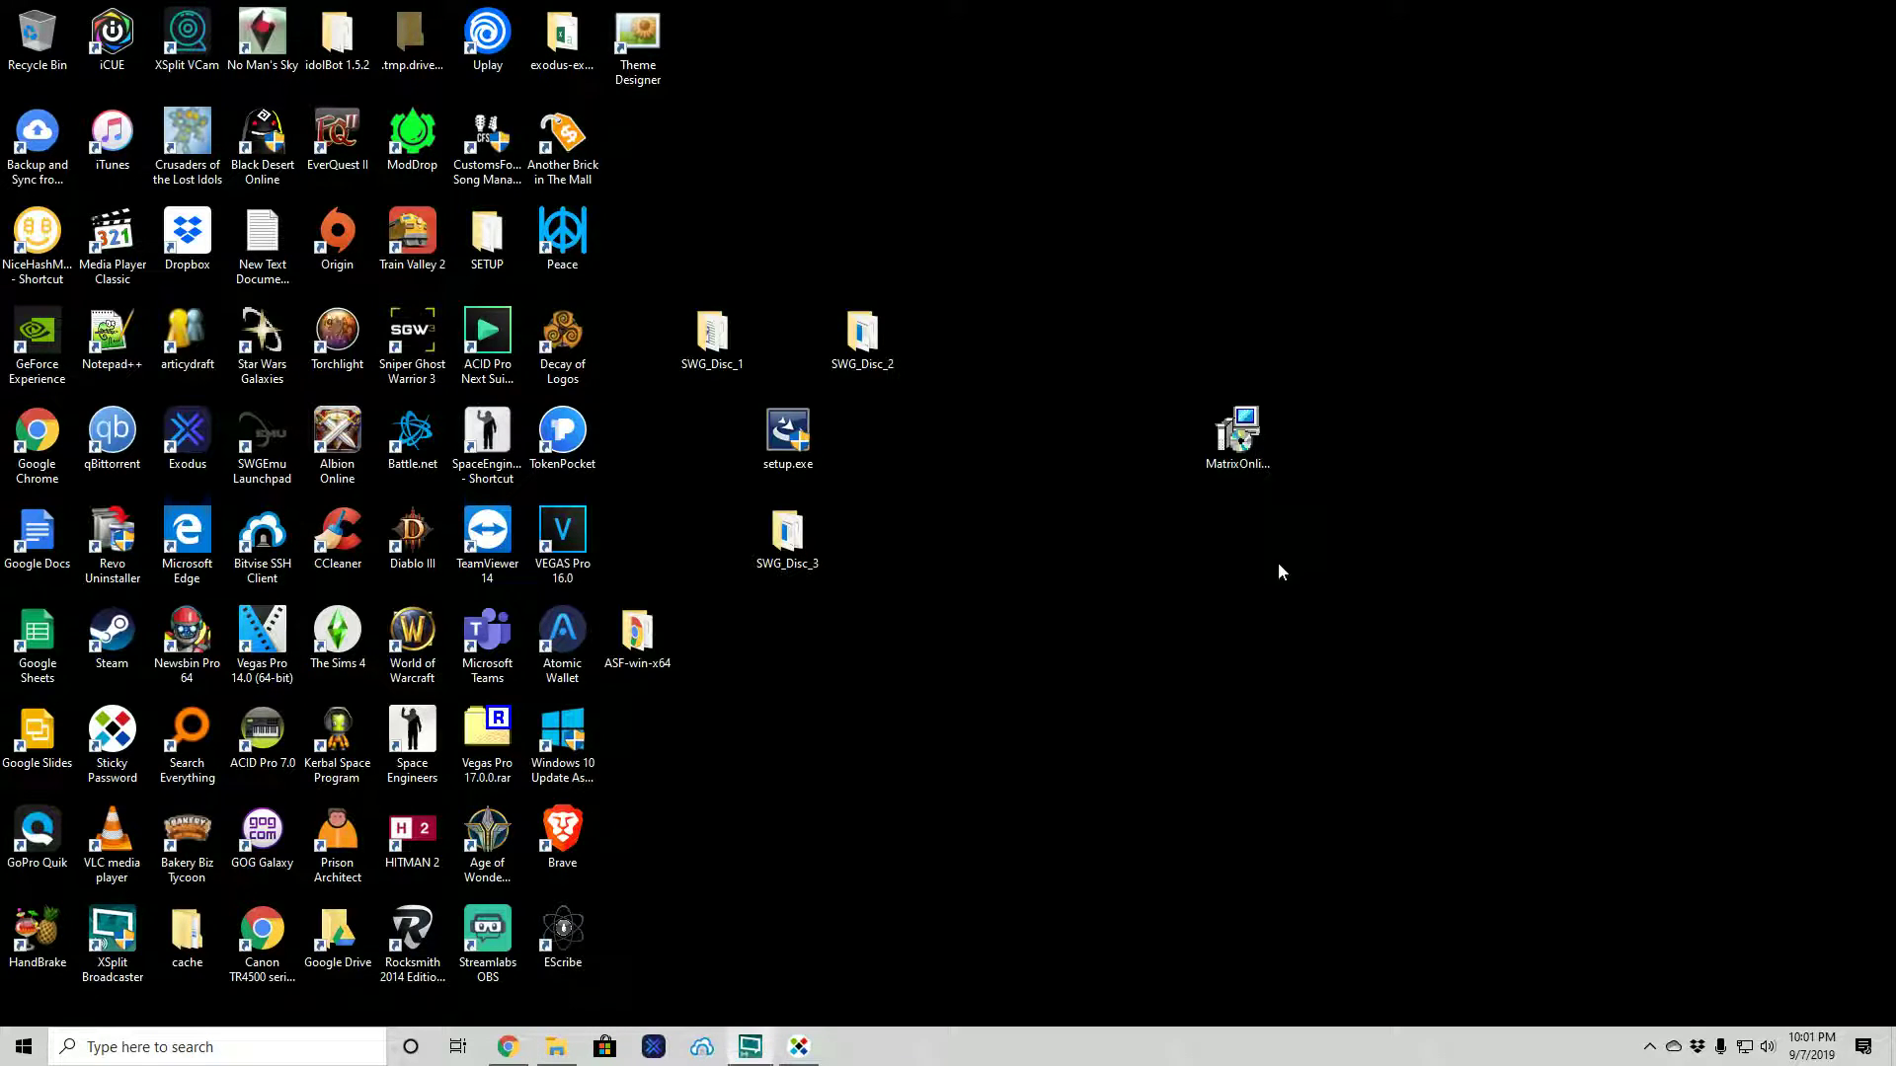
- Launch MatrixOnlineHDS.exe and let it past Windows SmartScreen with Run anyway
double_click(1237, 426)
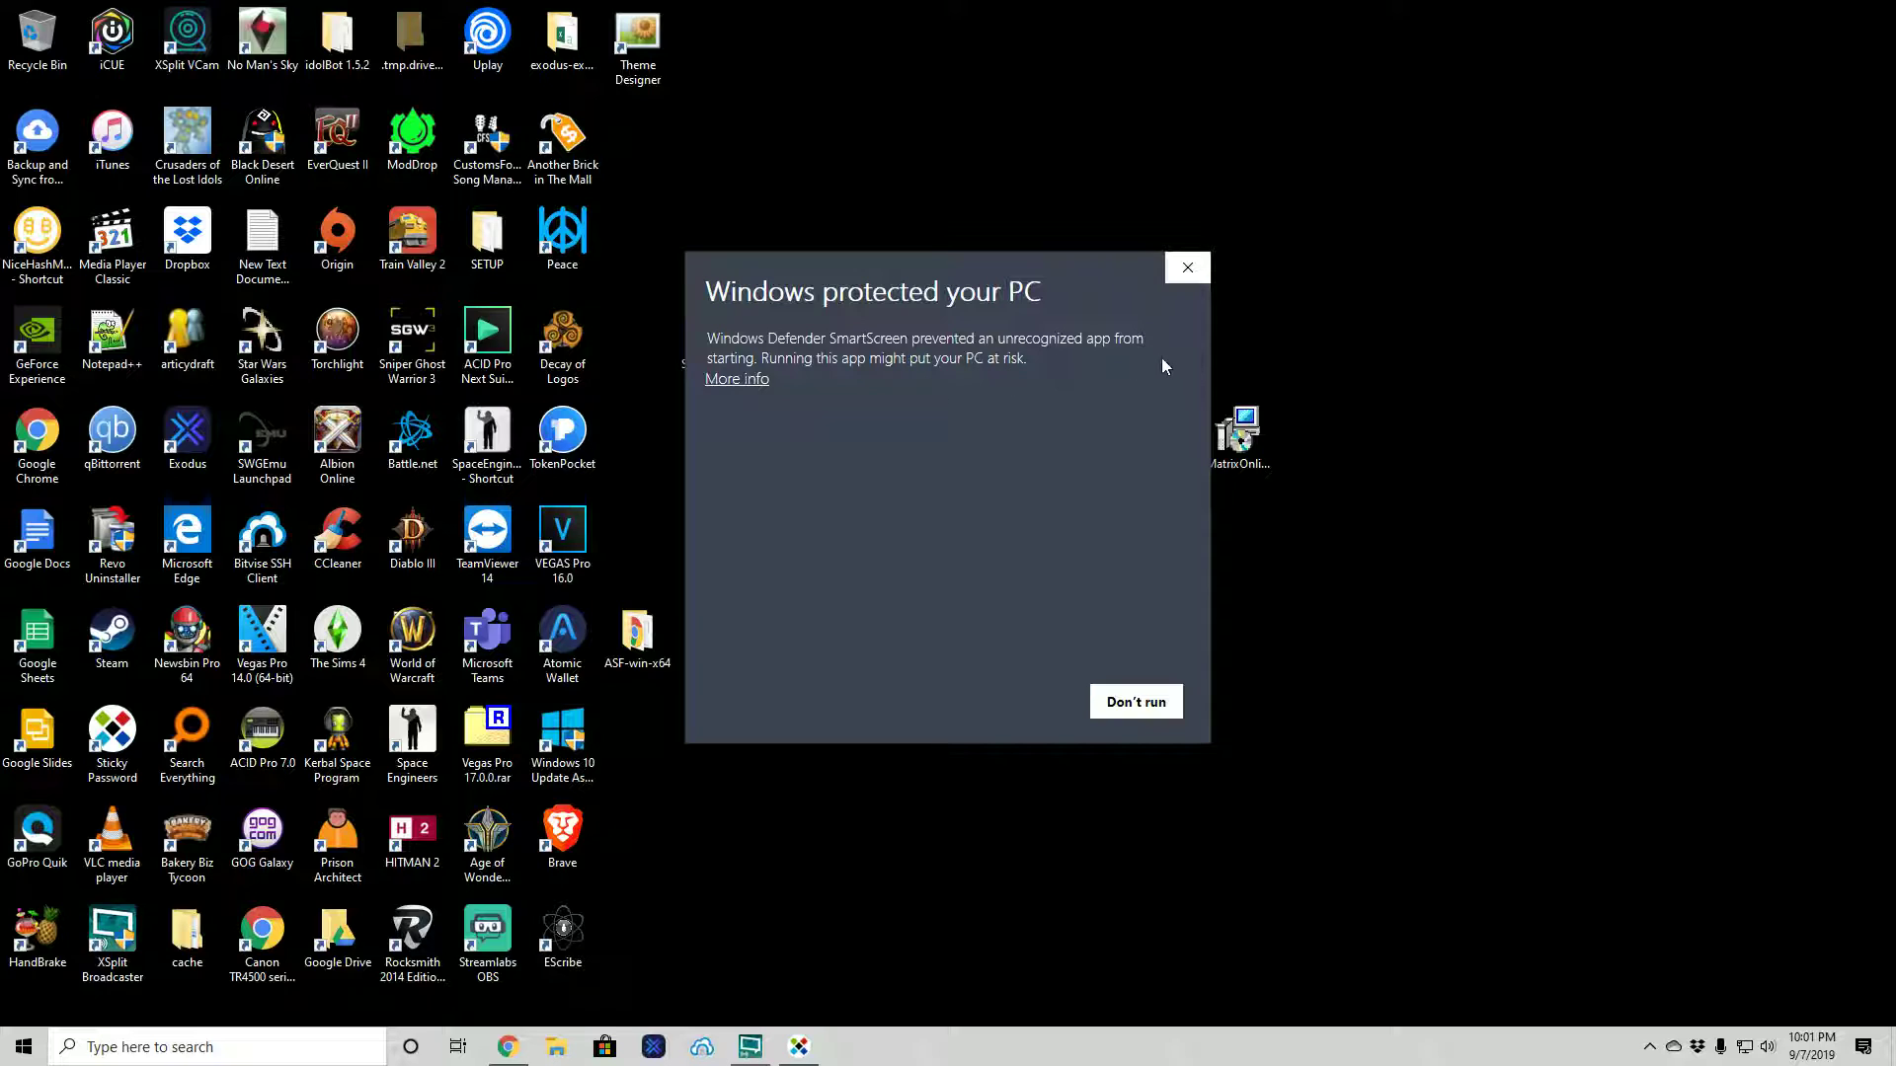
click(751, 380)
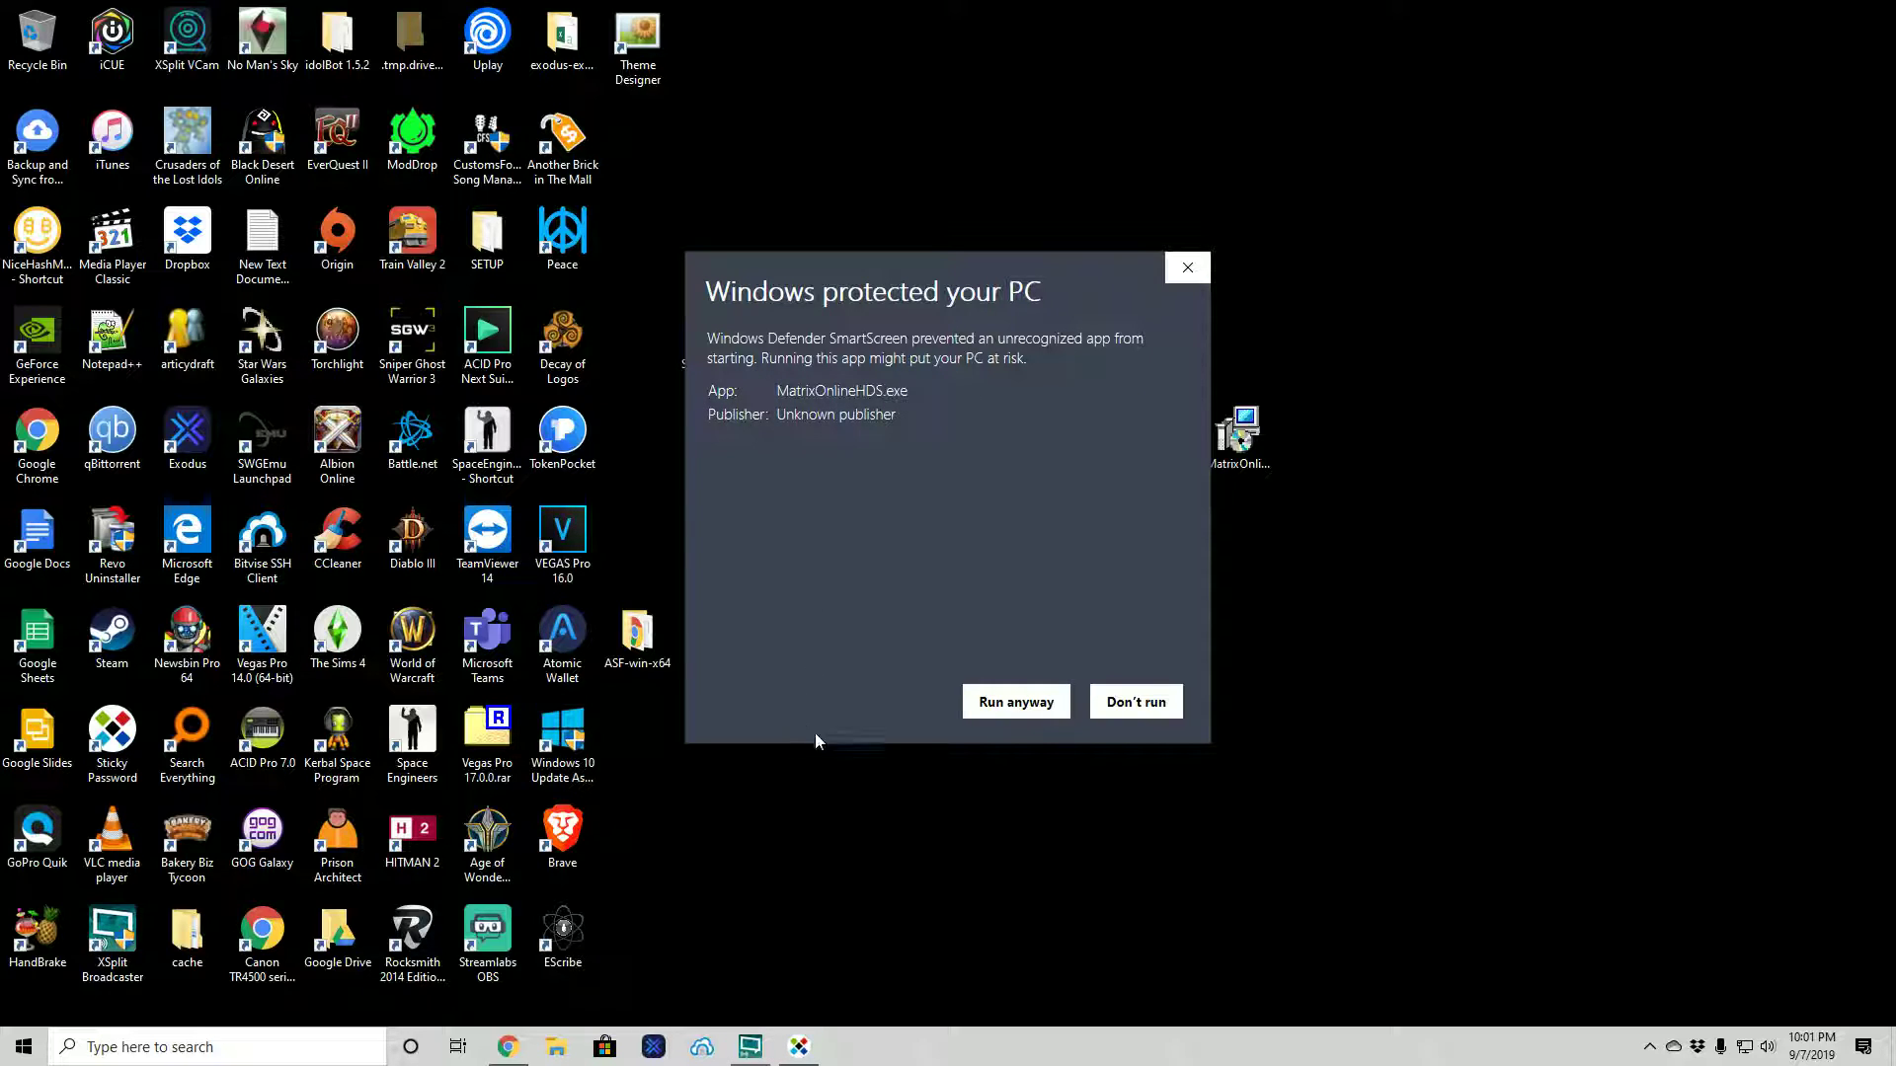
click(1014, 703)
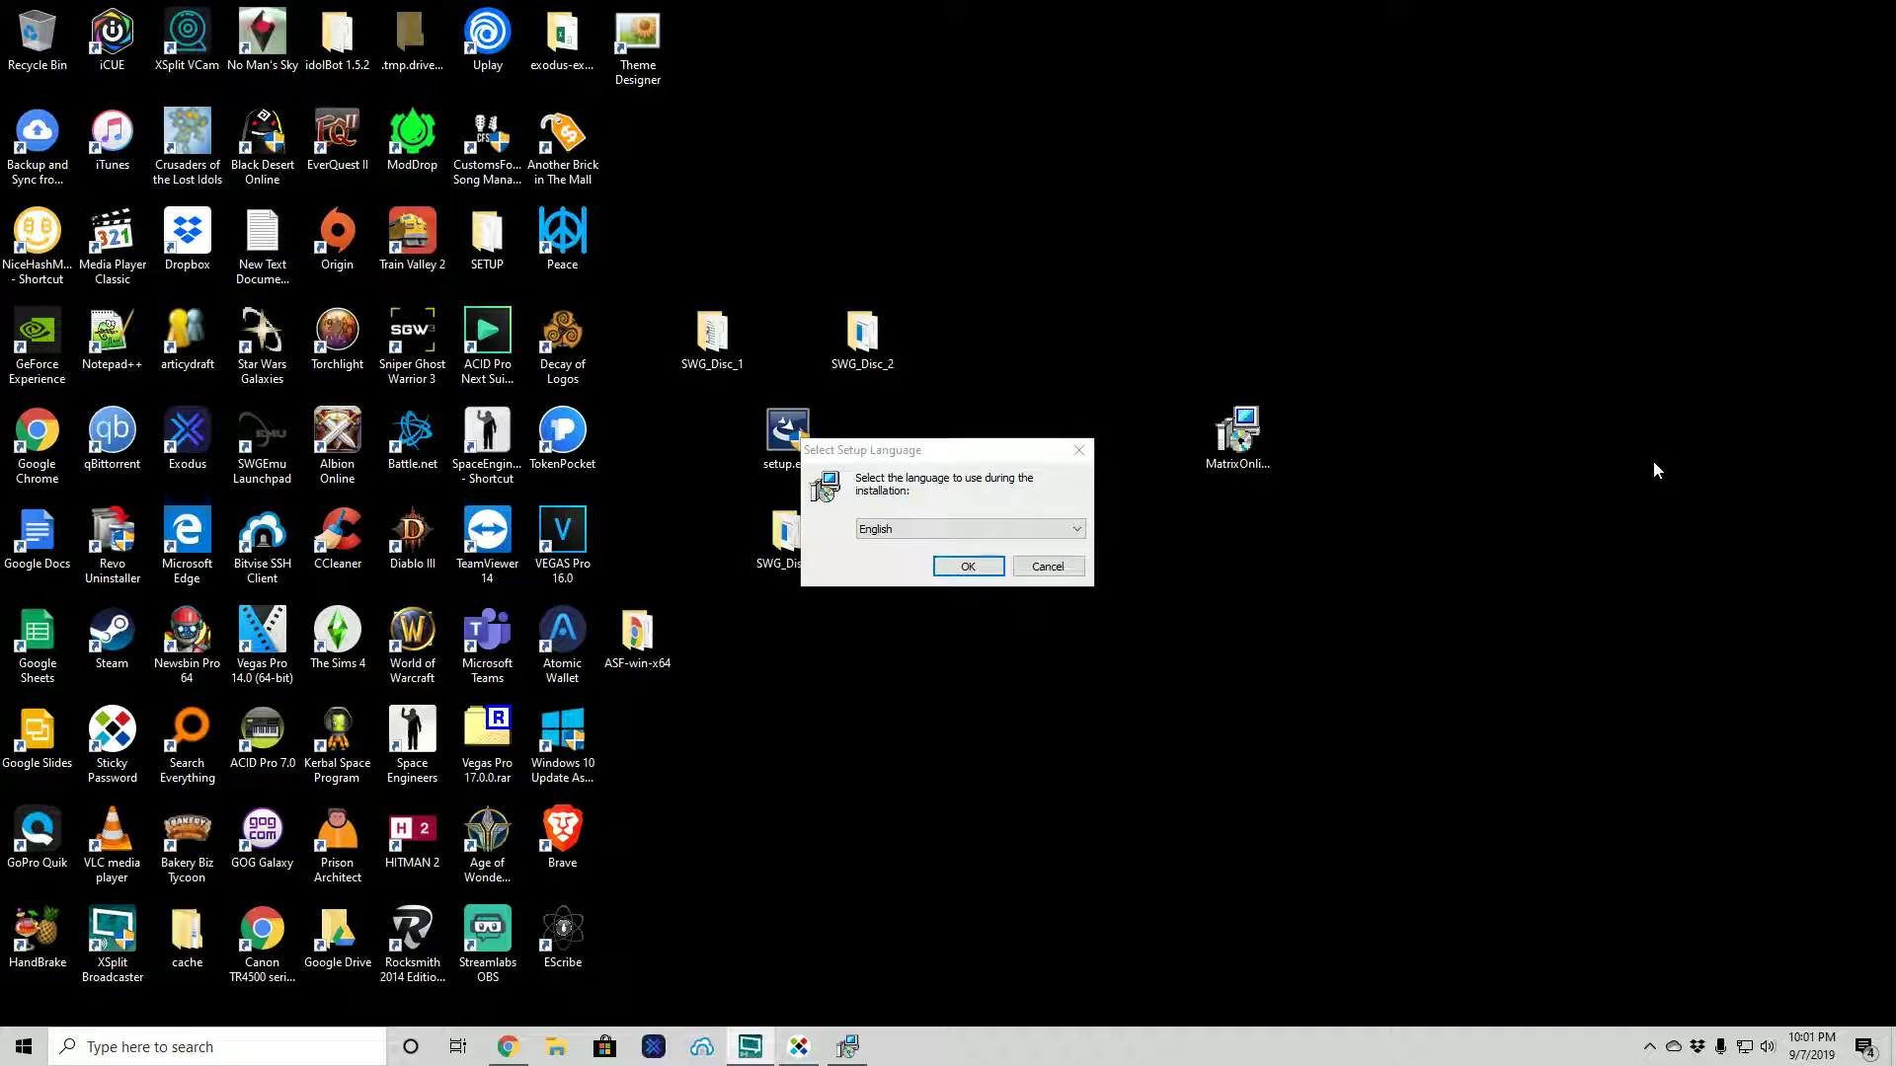
- Choose English as the setup language and start the wizard
click(1075, 530)
click(1076, 488)
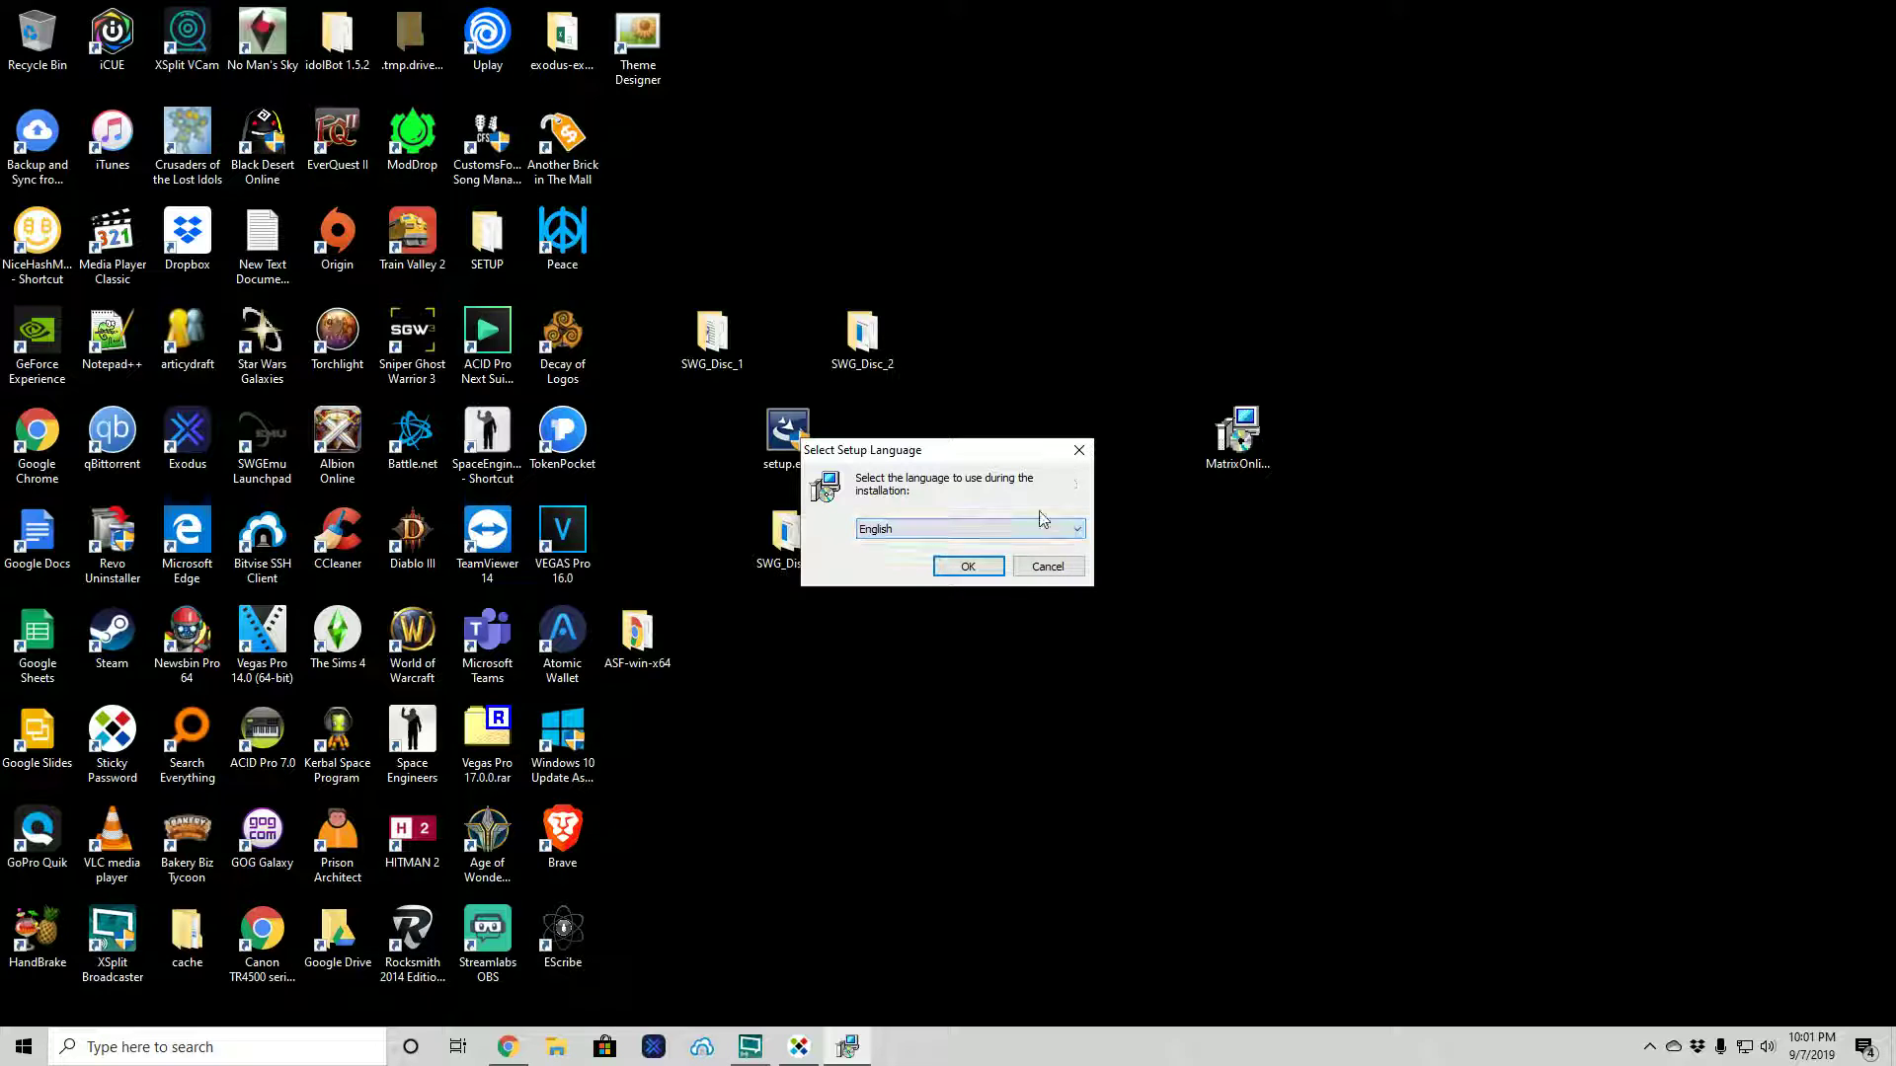
click(945, 537)
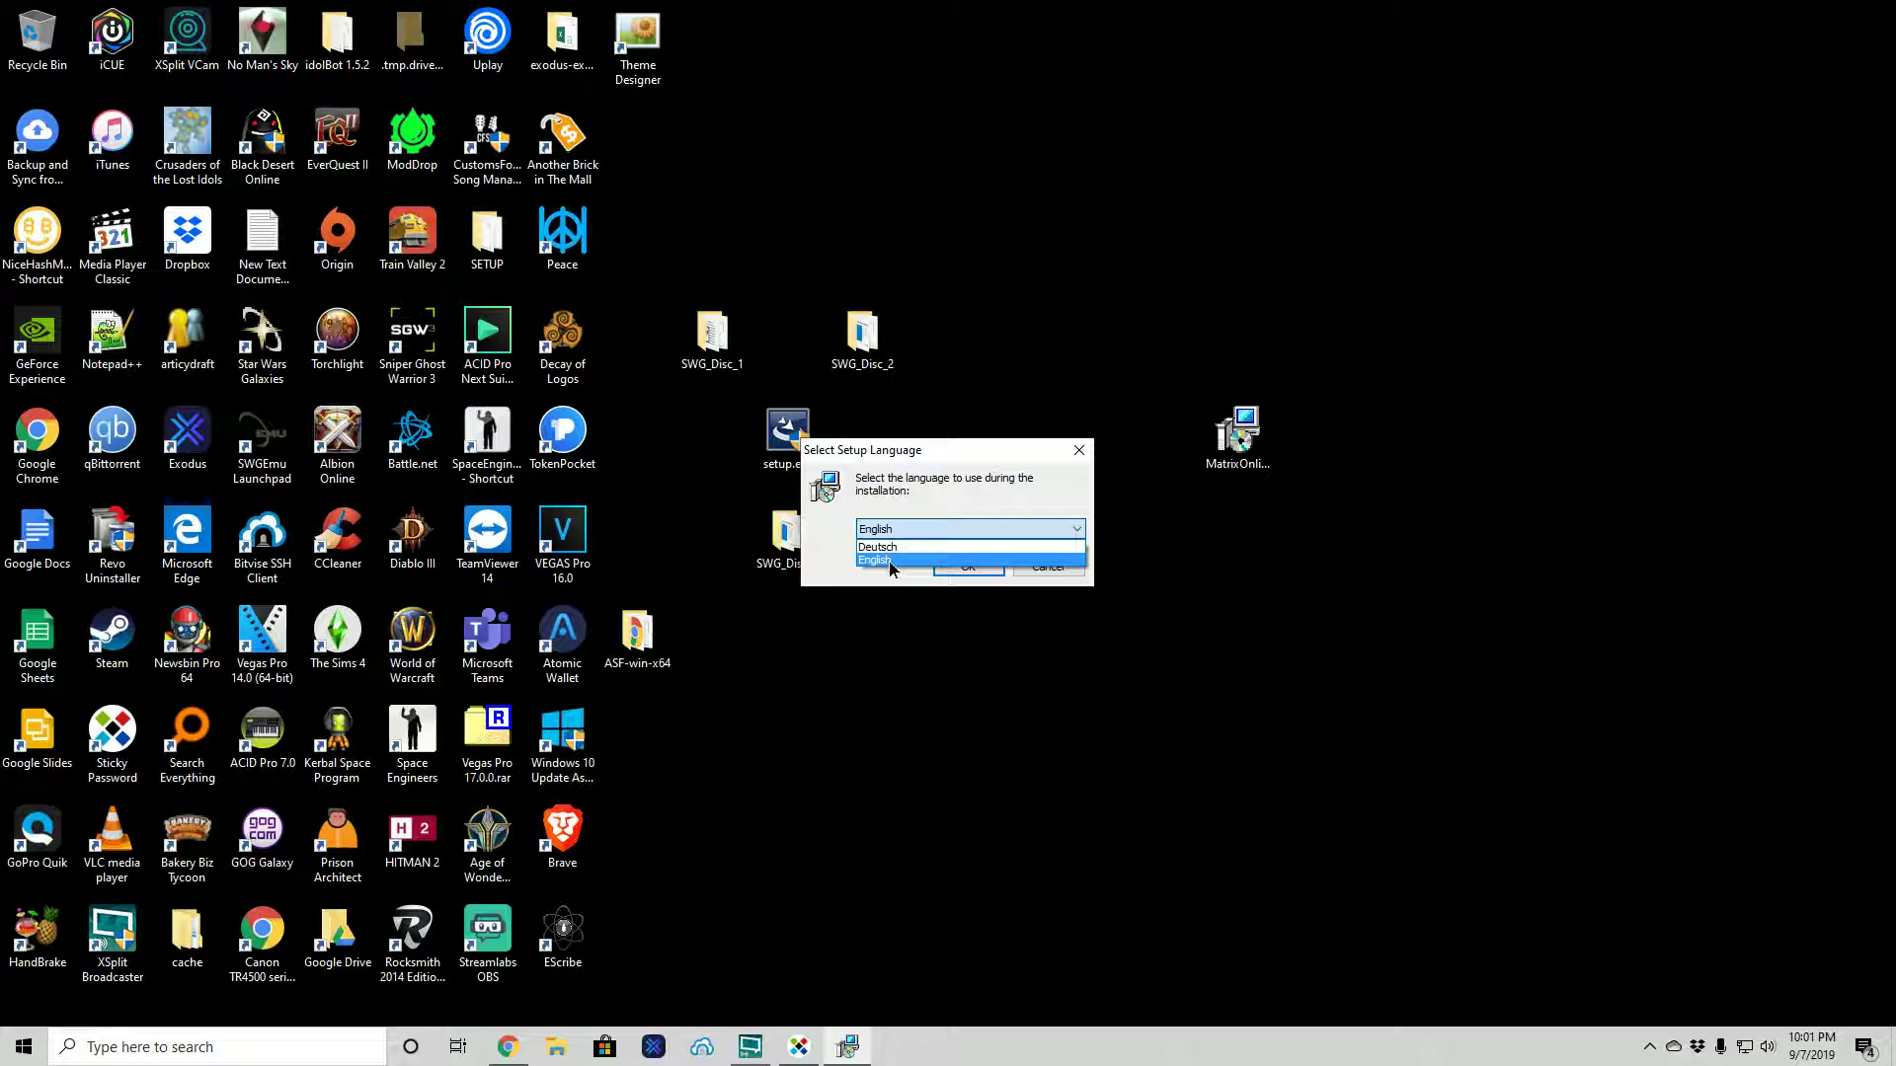
click(893, 561)
click(958, 567)
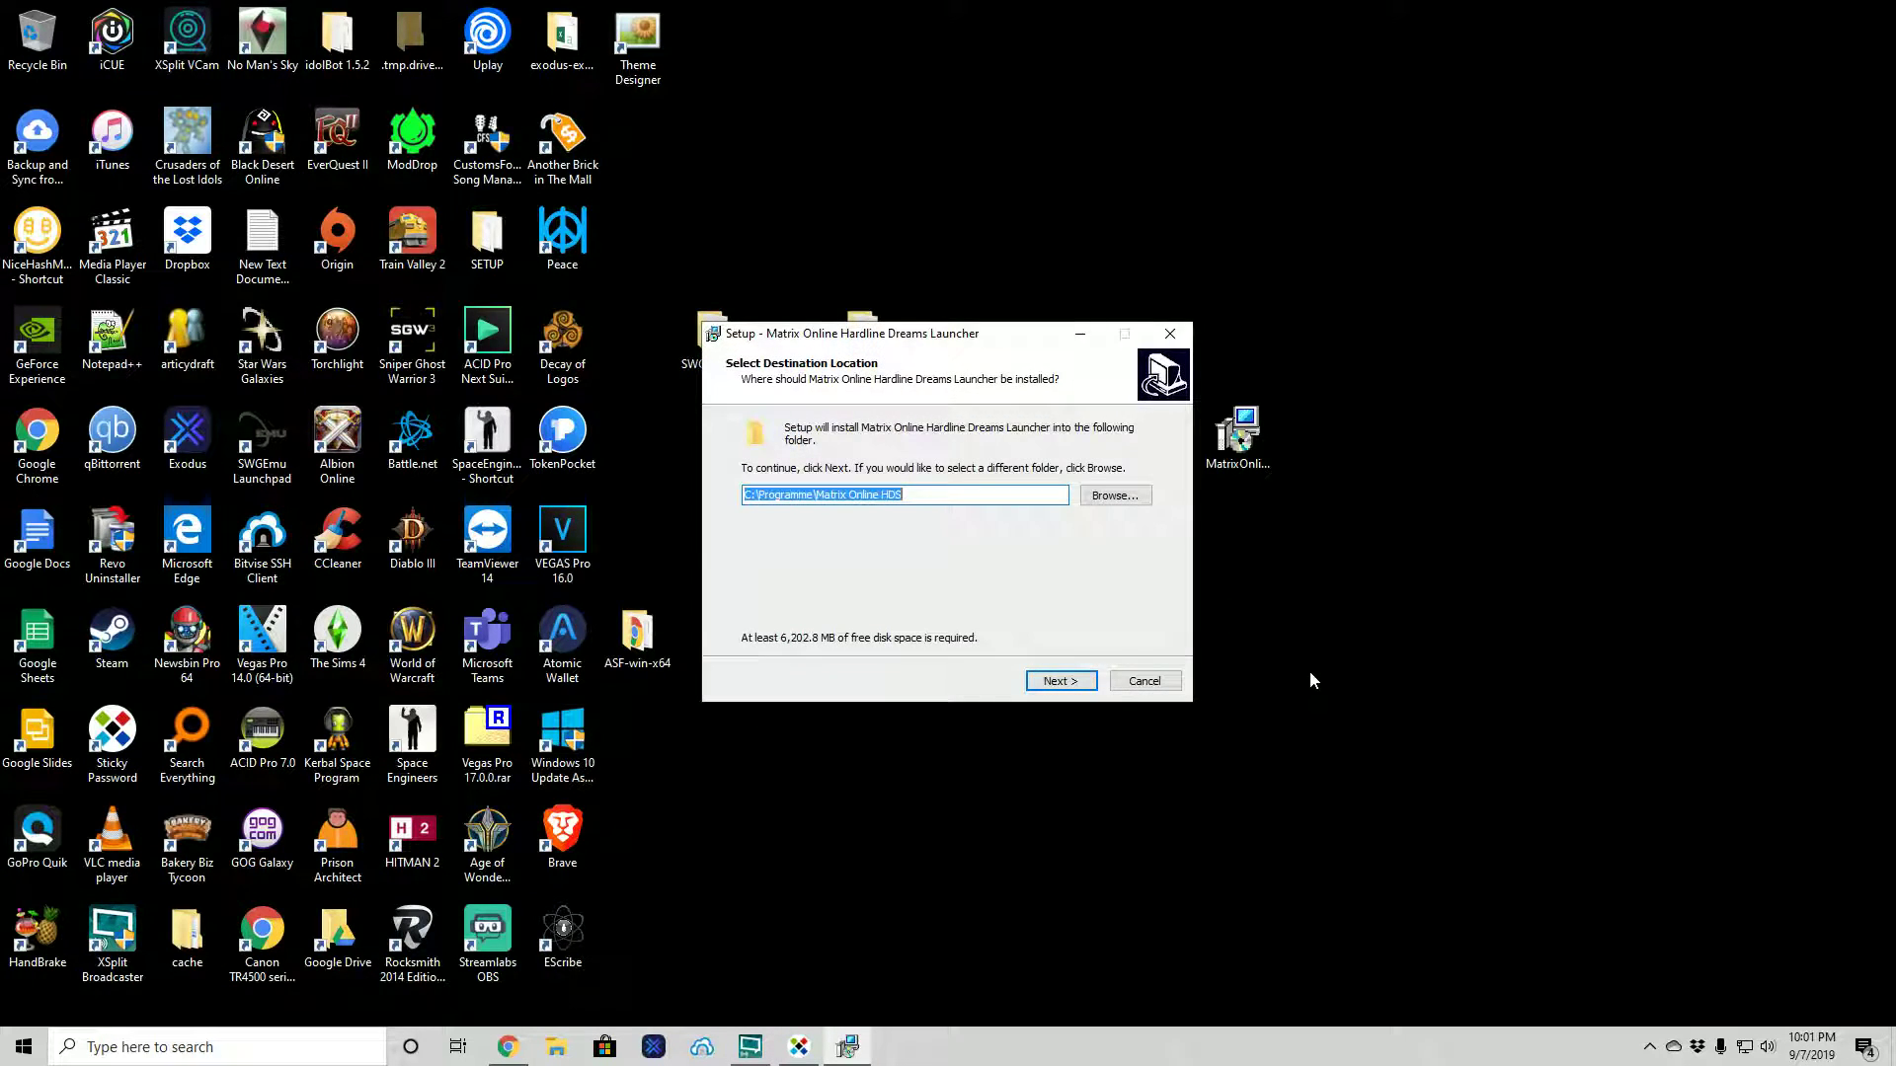
- Install to d:\Programme\Matrix Online HDS with the default Start Menu folder and a desktop shortcut
click(747, 499)
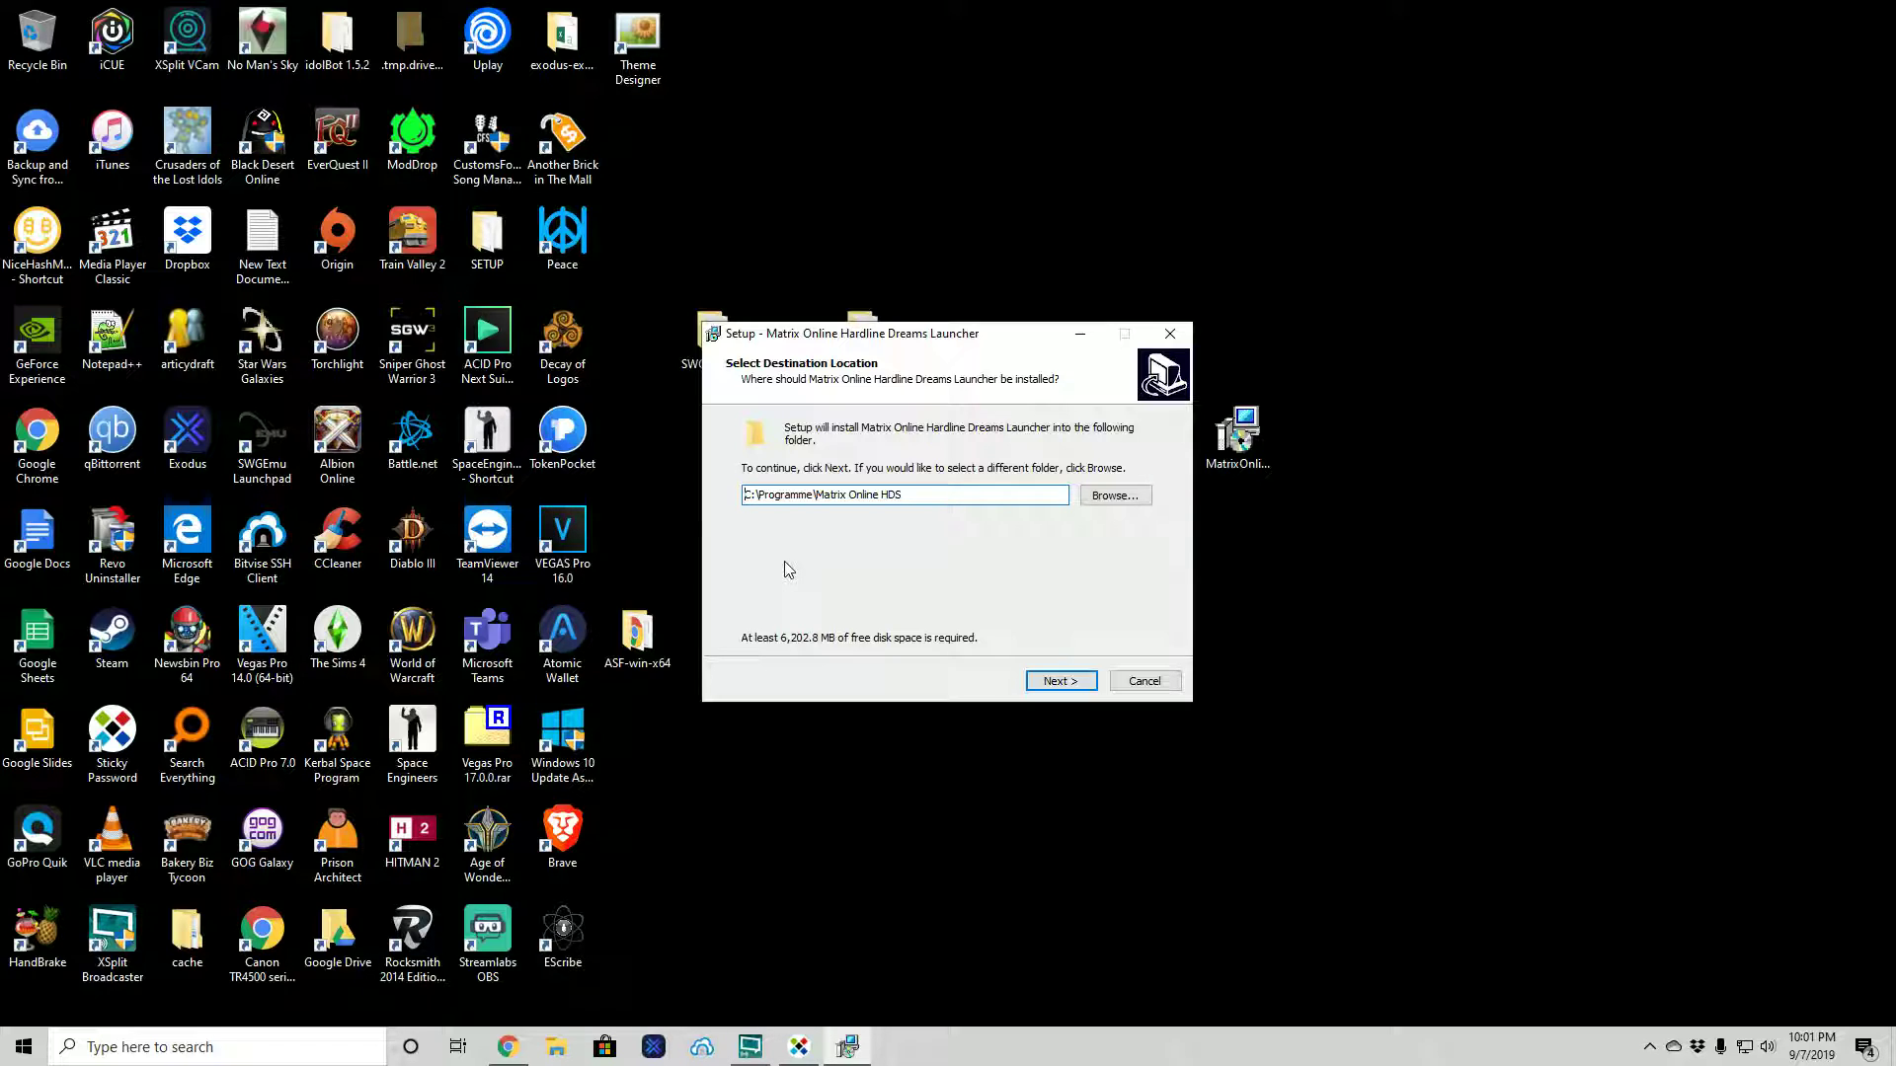
key(Delete)
text(d)
click(1059, 681)
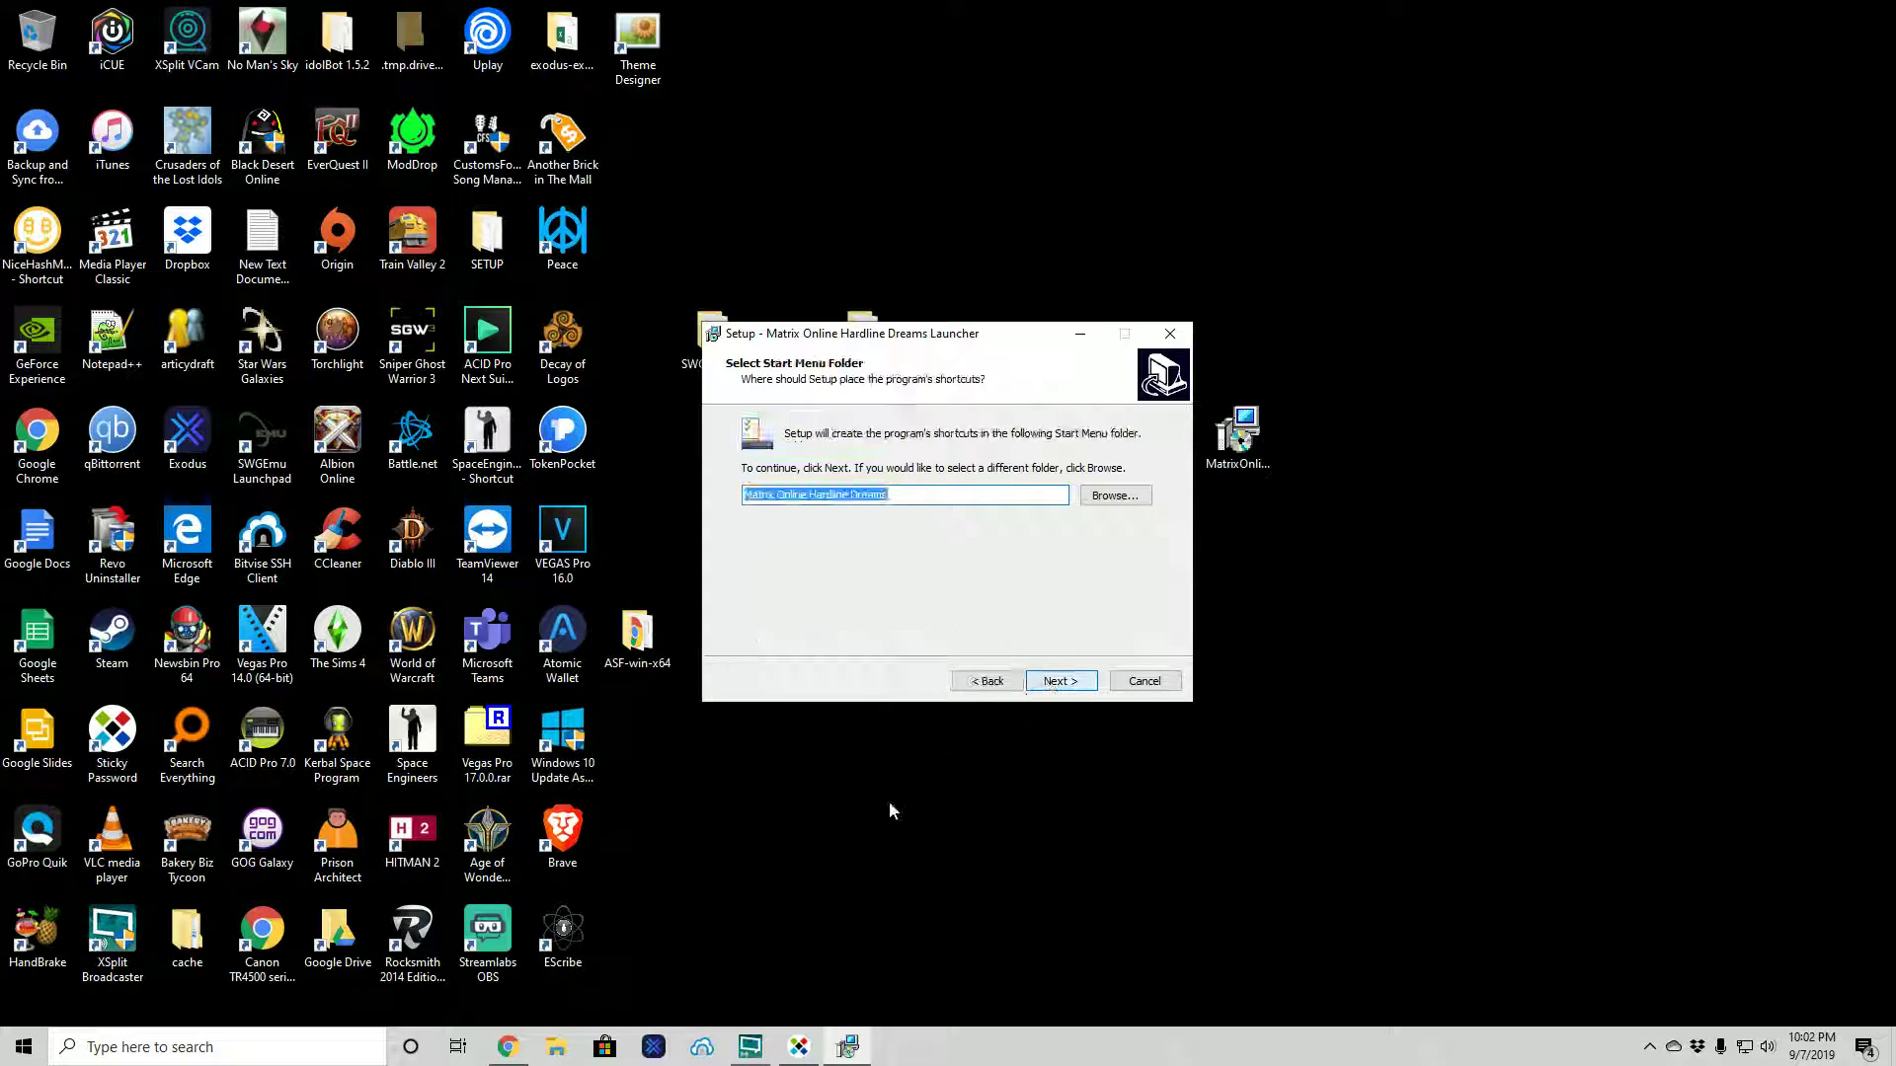
click(1061, 681)
click(802, 487)
click(1061, 681)
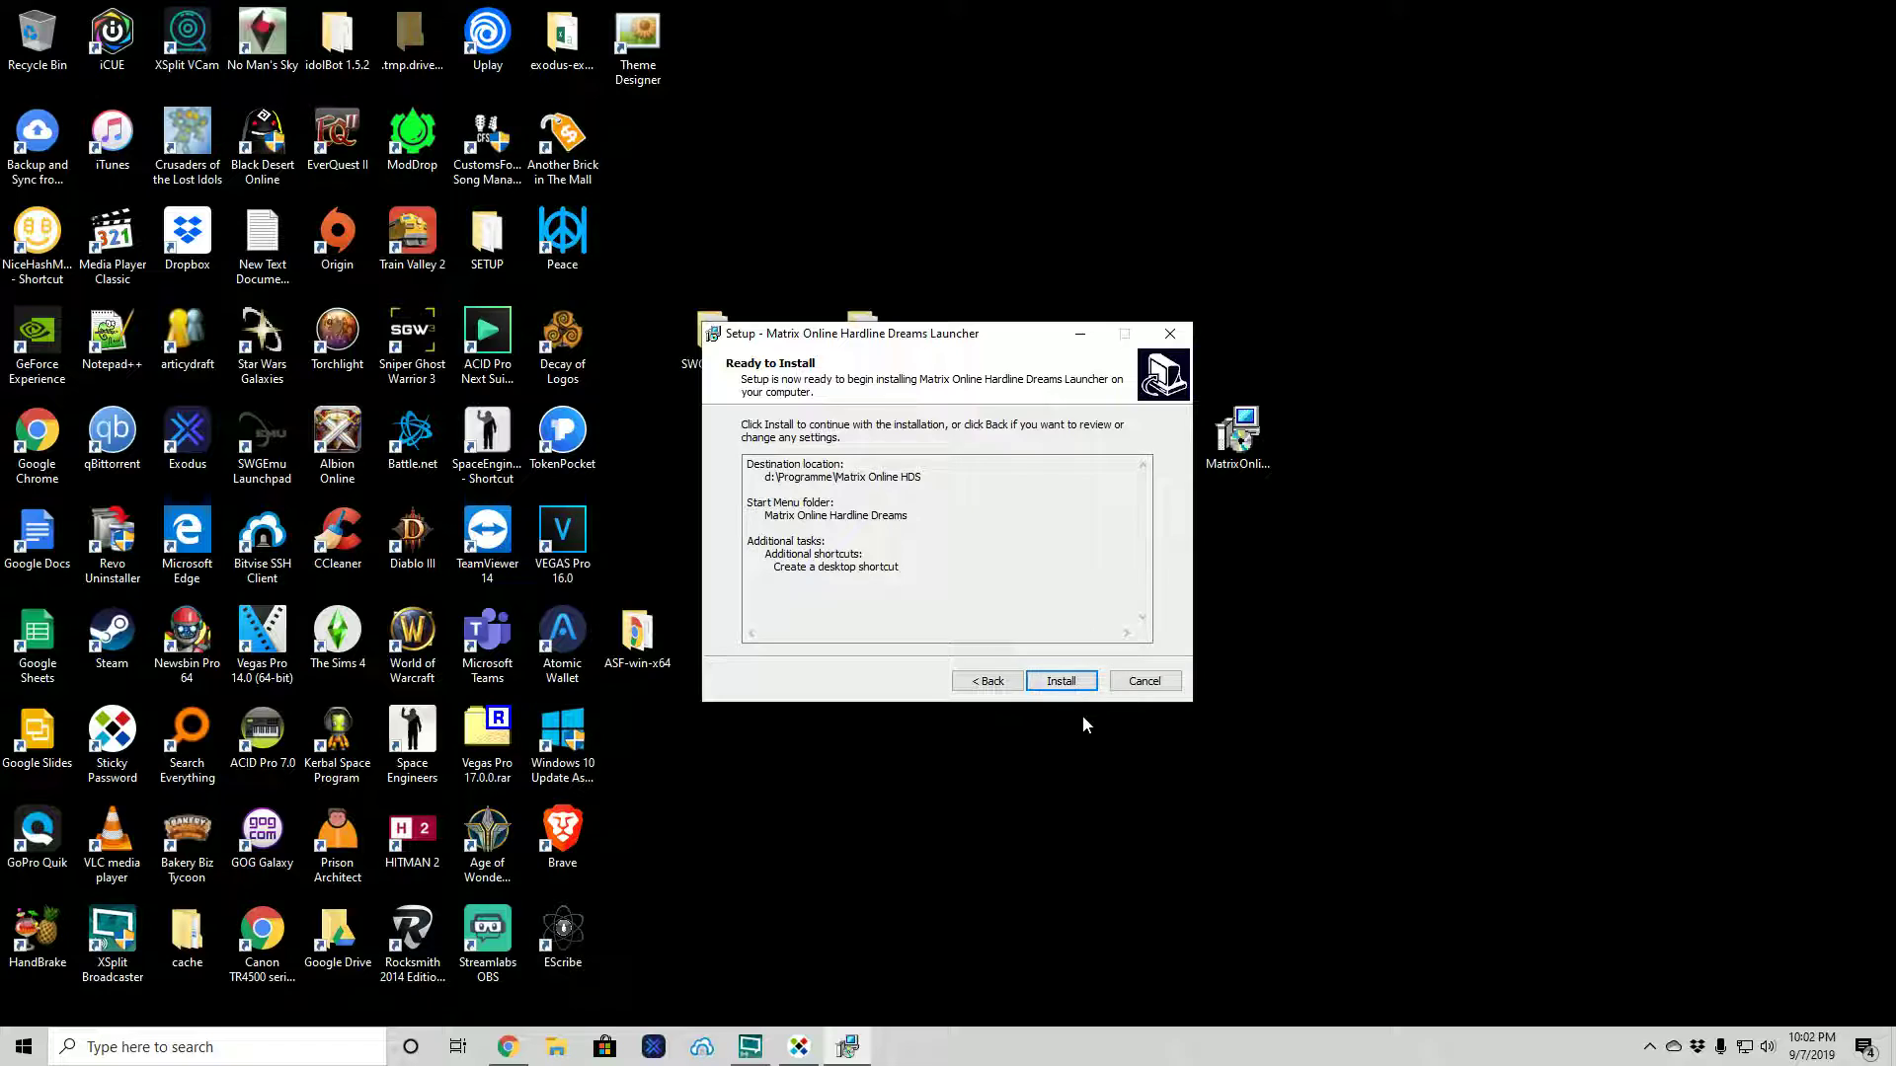
- Run the installation and wait for the completion page with Launch HDS checked
click(1069, 680)
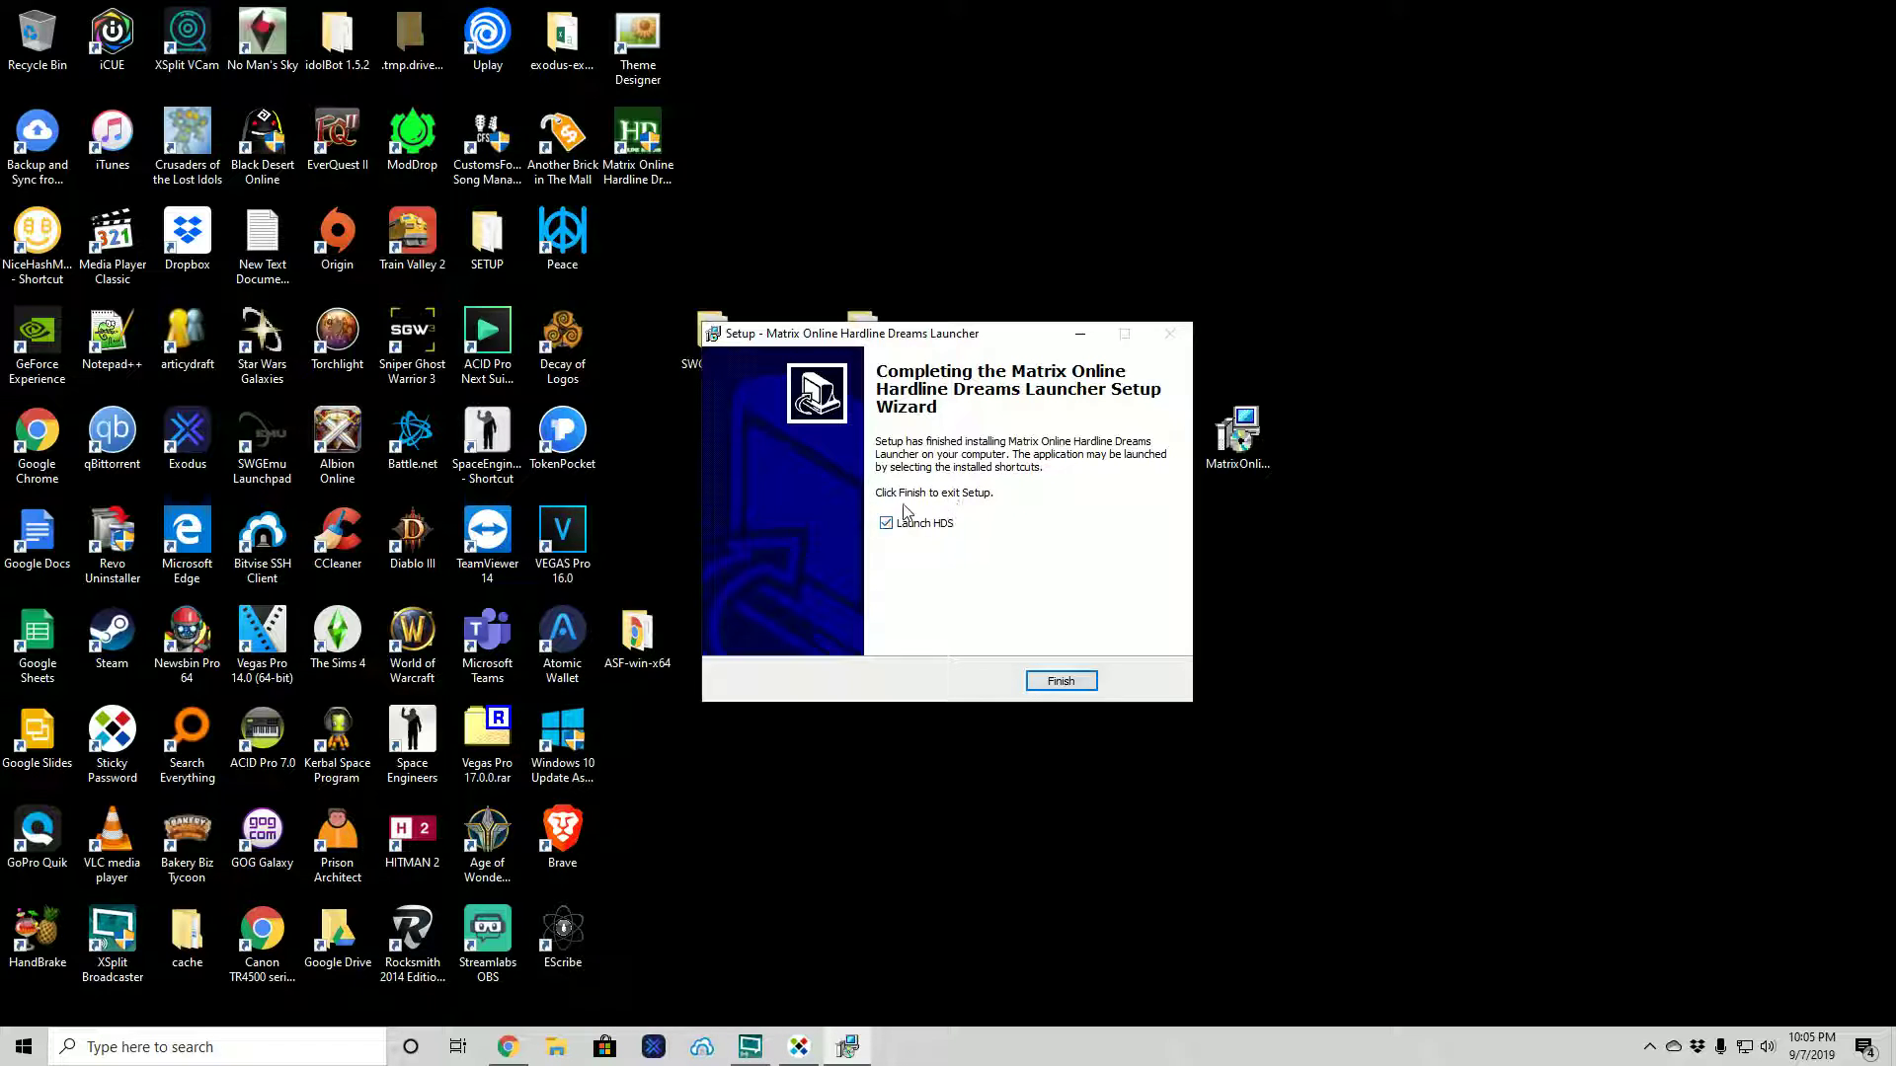
- Finish the wizard with Launch HDS ticked and dismiss the code 740 elevation error
click(1062, 682)
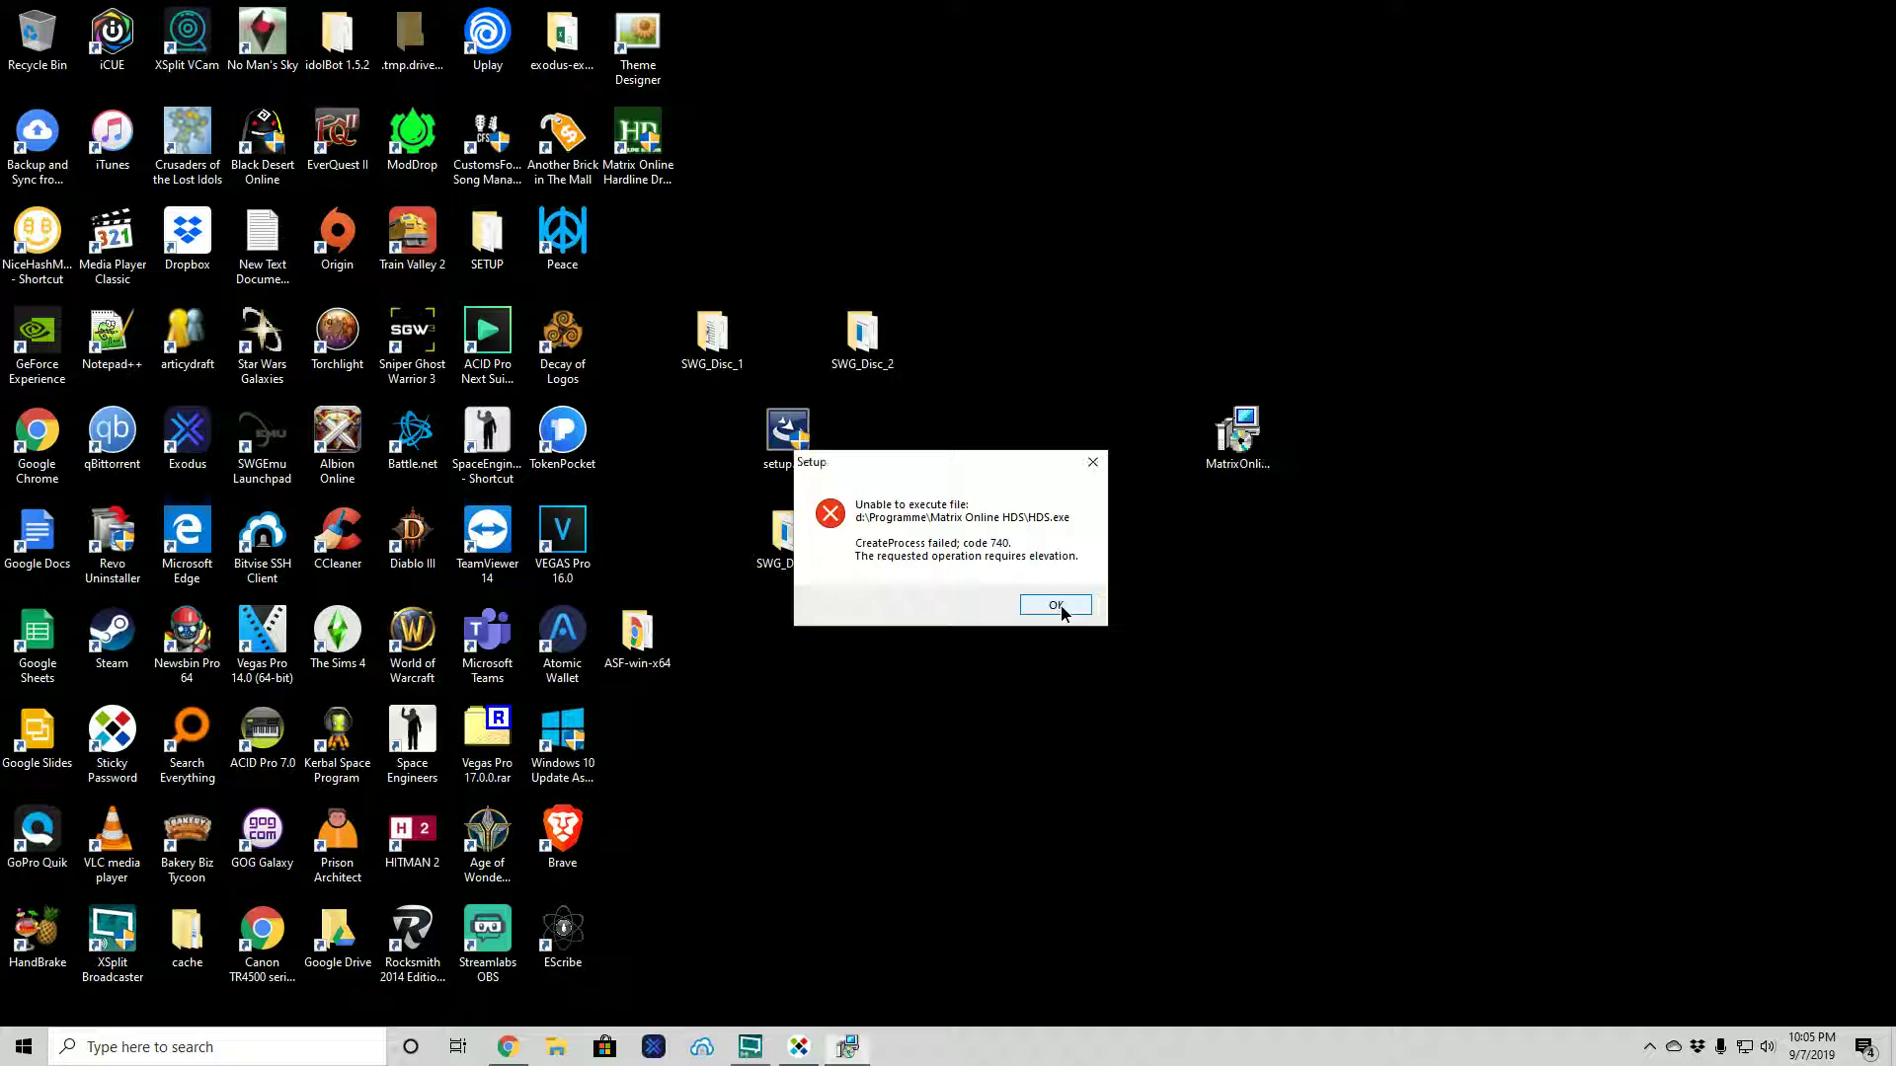
click(1056, 606)
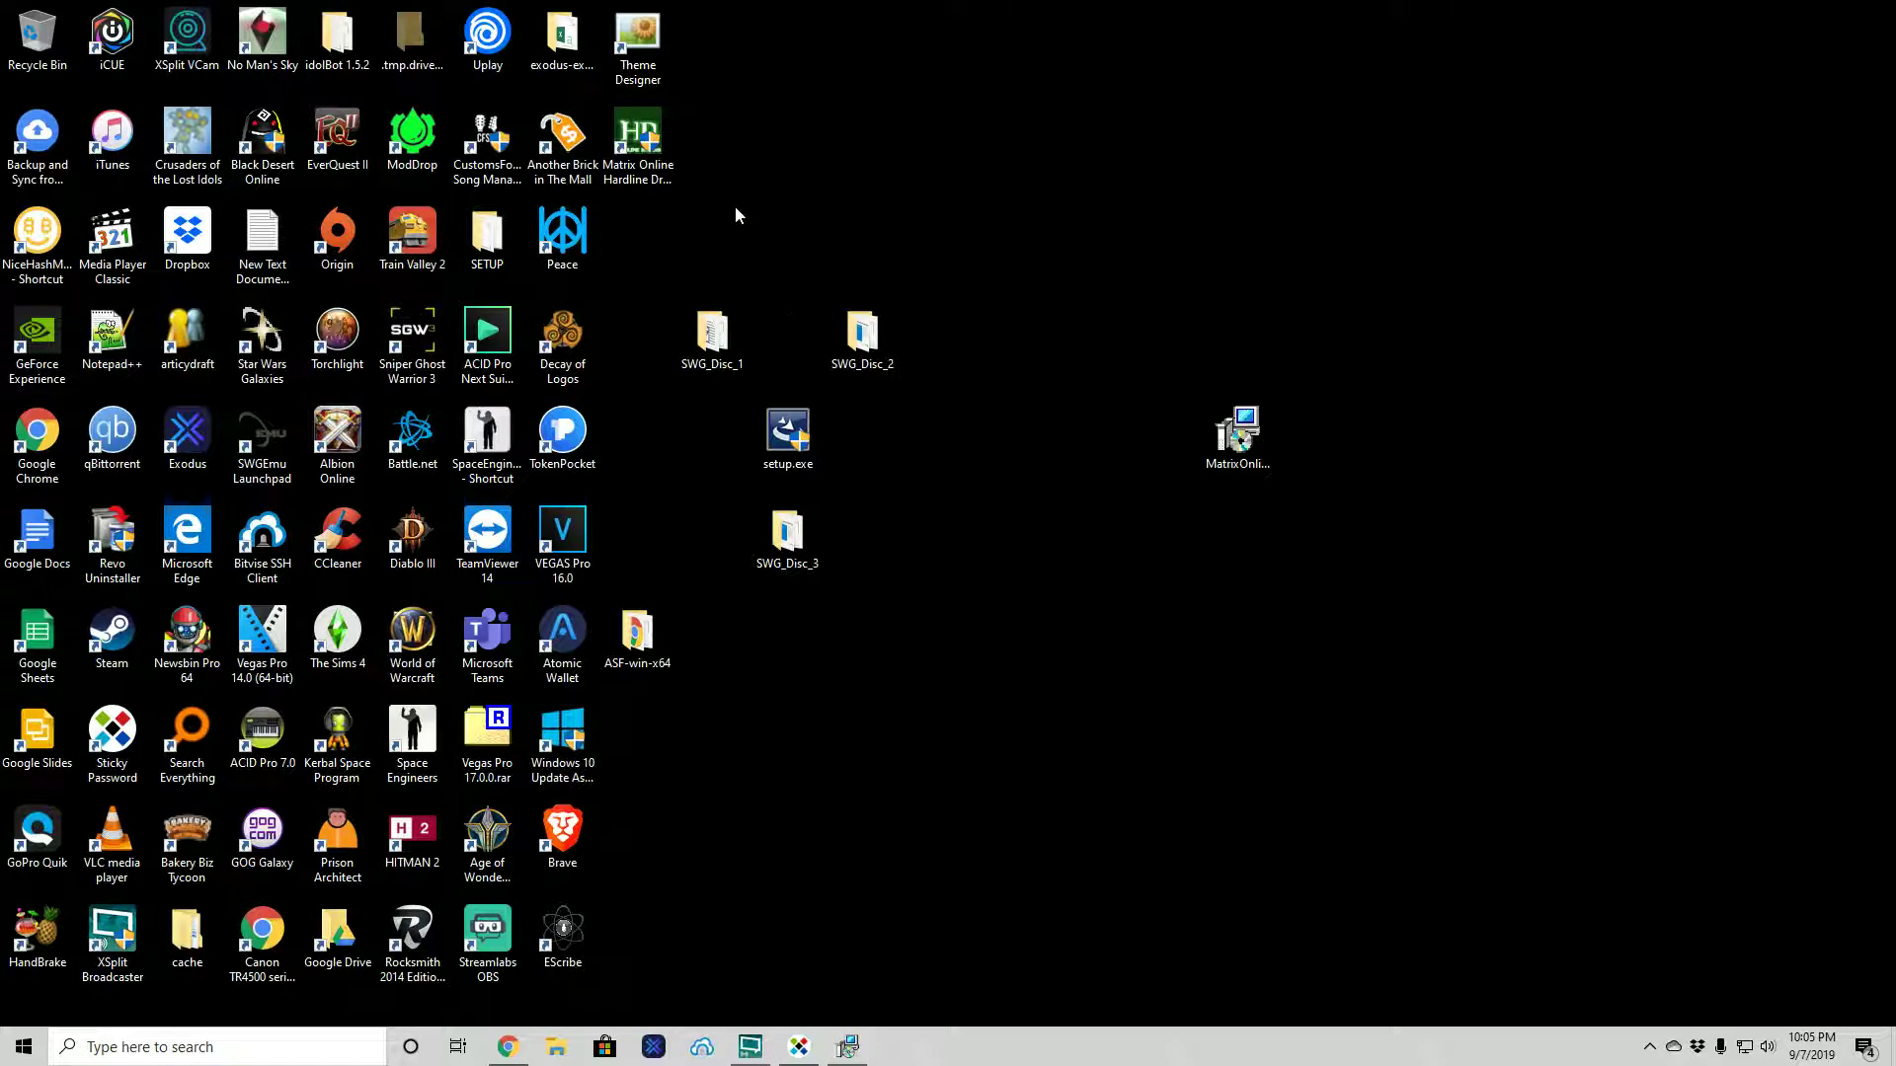
- Open the Hardline Dreams launcher, move it right, and start it to fetch patches
double_click(641, 158)
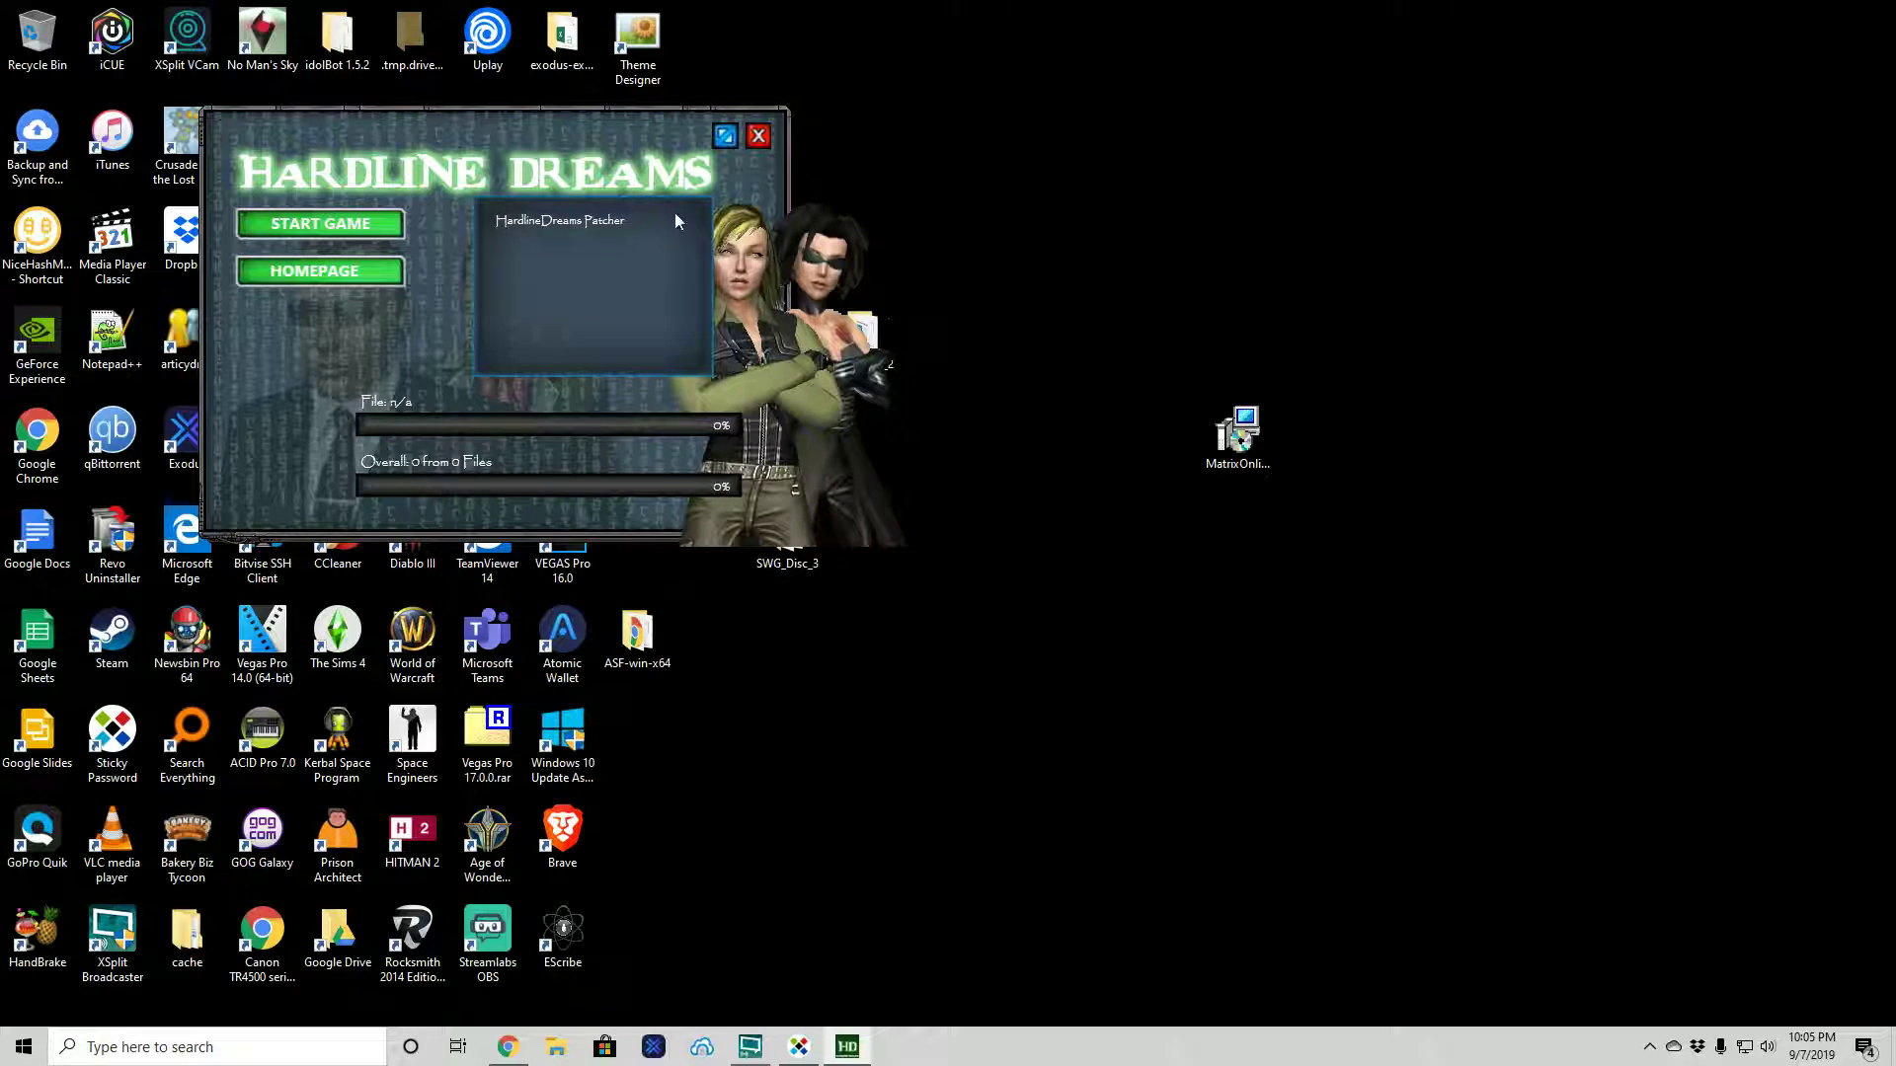
drag(484, 127, 1164, 284)
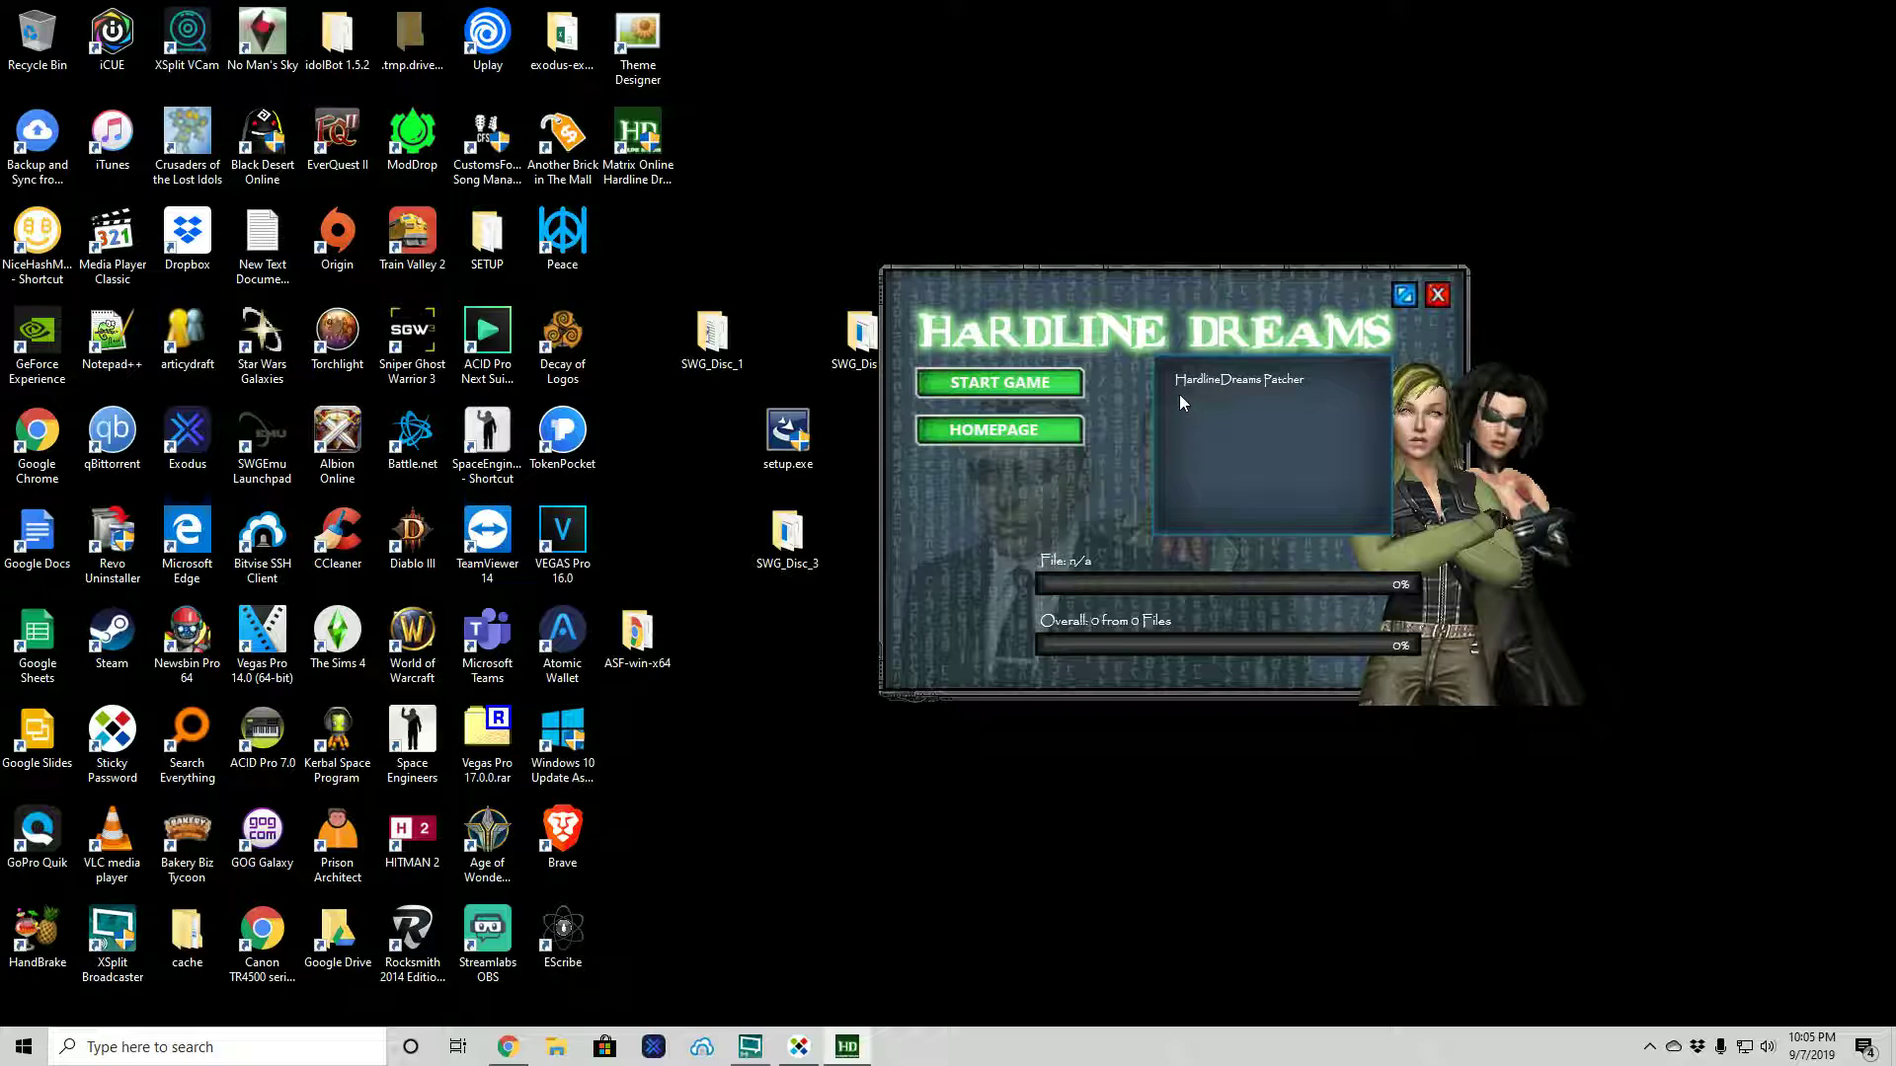
click(1000, 384)
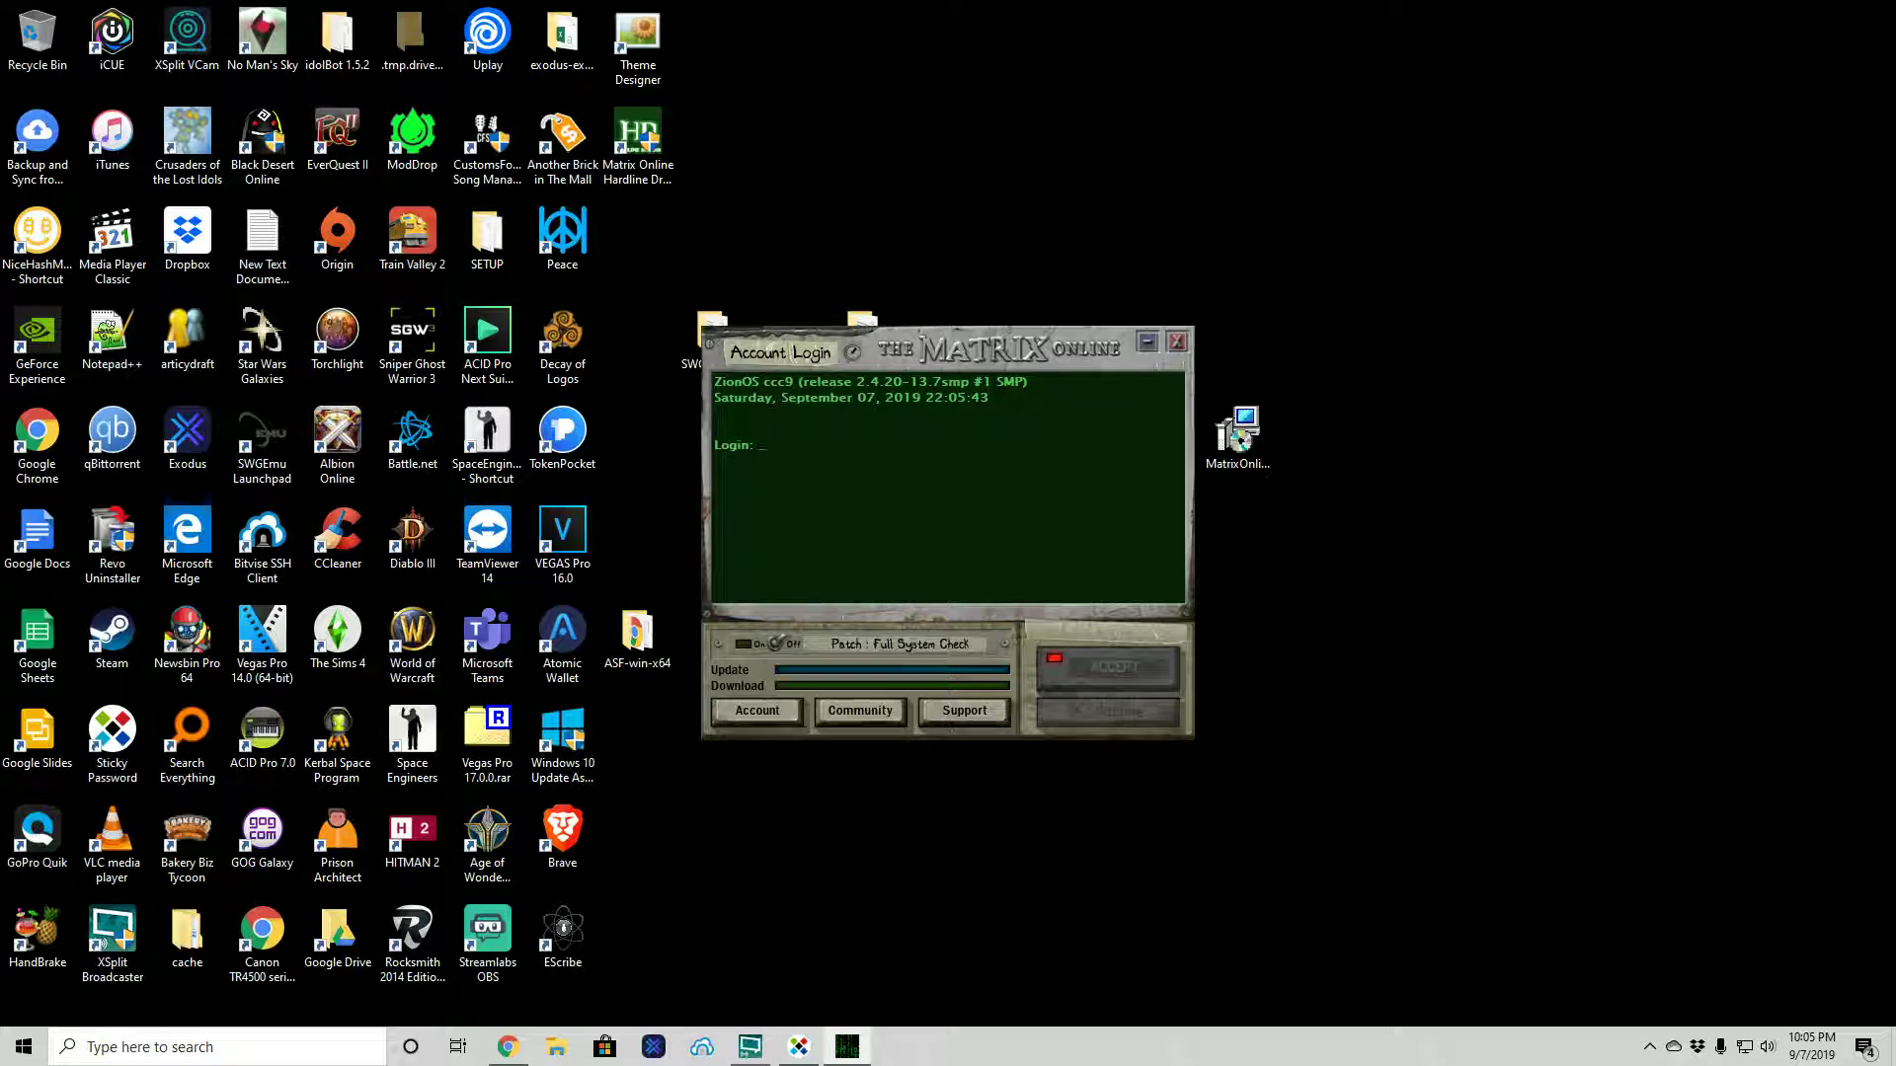
- Enter the account name and password at the Login prompt, leaving it Authenticating
text(phase888)
key(Return)
text(**********)
key(Return)
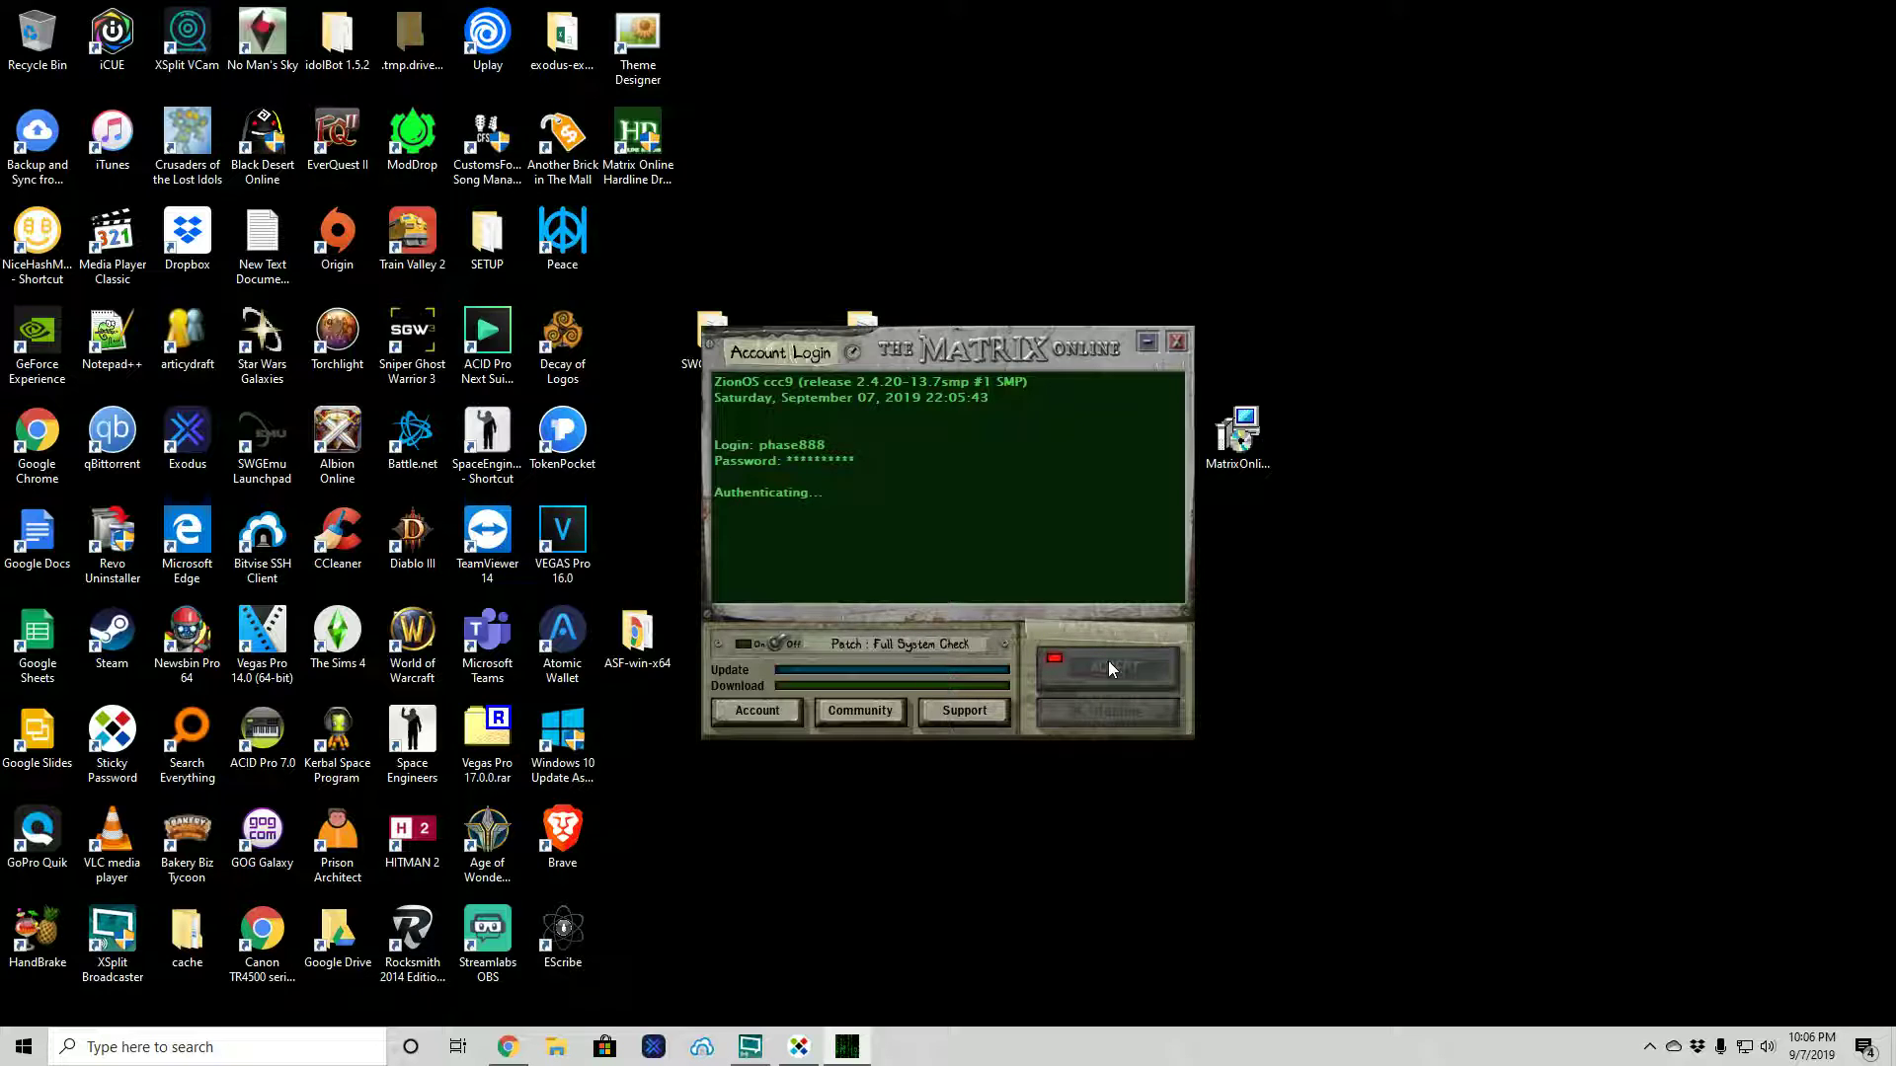
- Turn the launcher off with its On/Off switch while it still reads Authenticating
click(791, 643)
- Bring the Hardline Dreams Chrome window forward and scroll down the registration page
mouse_move(498, 1049)
click(525, 963)
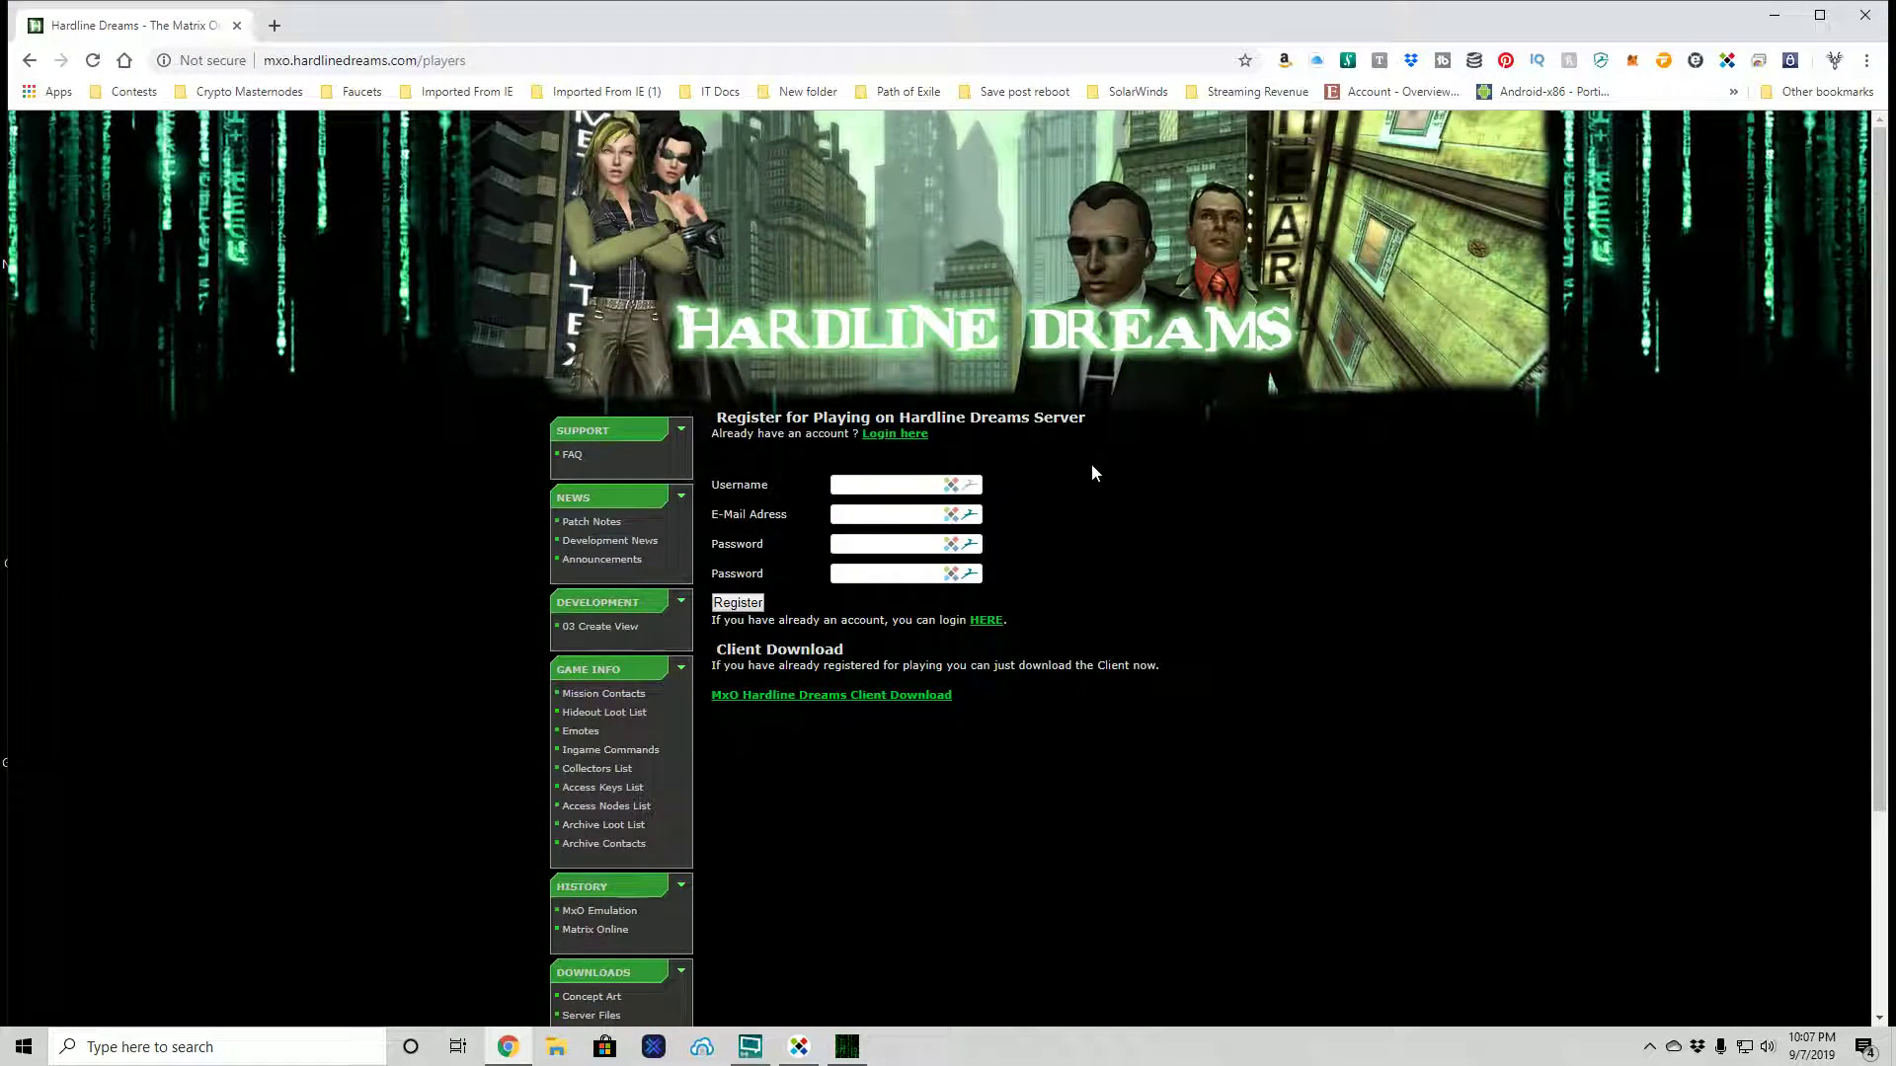
scroll(606, 533, down, 2)
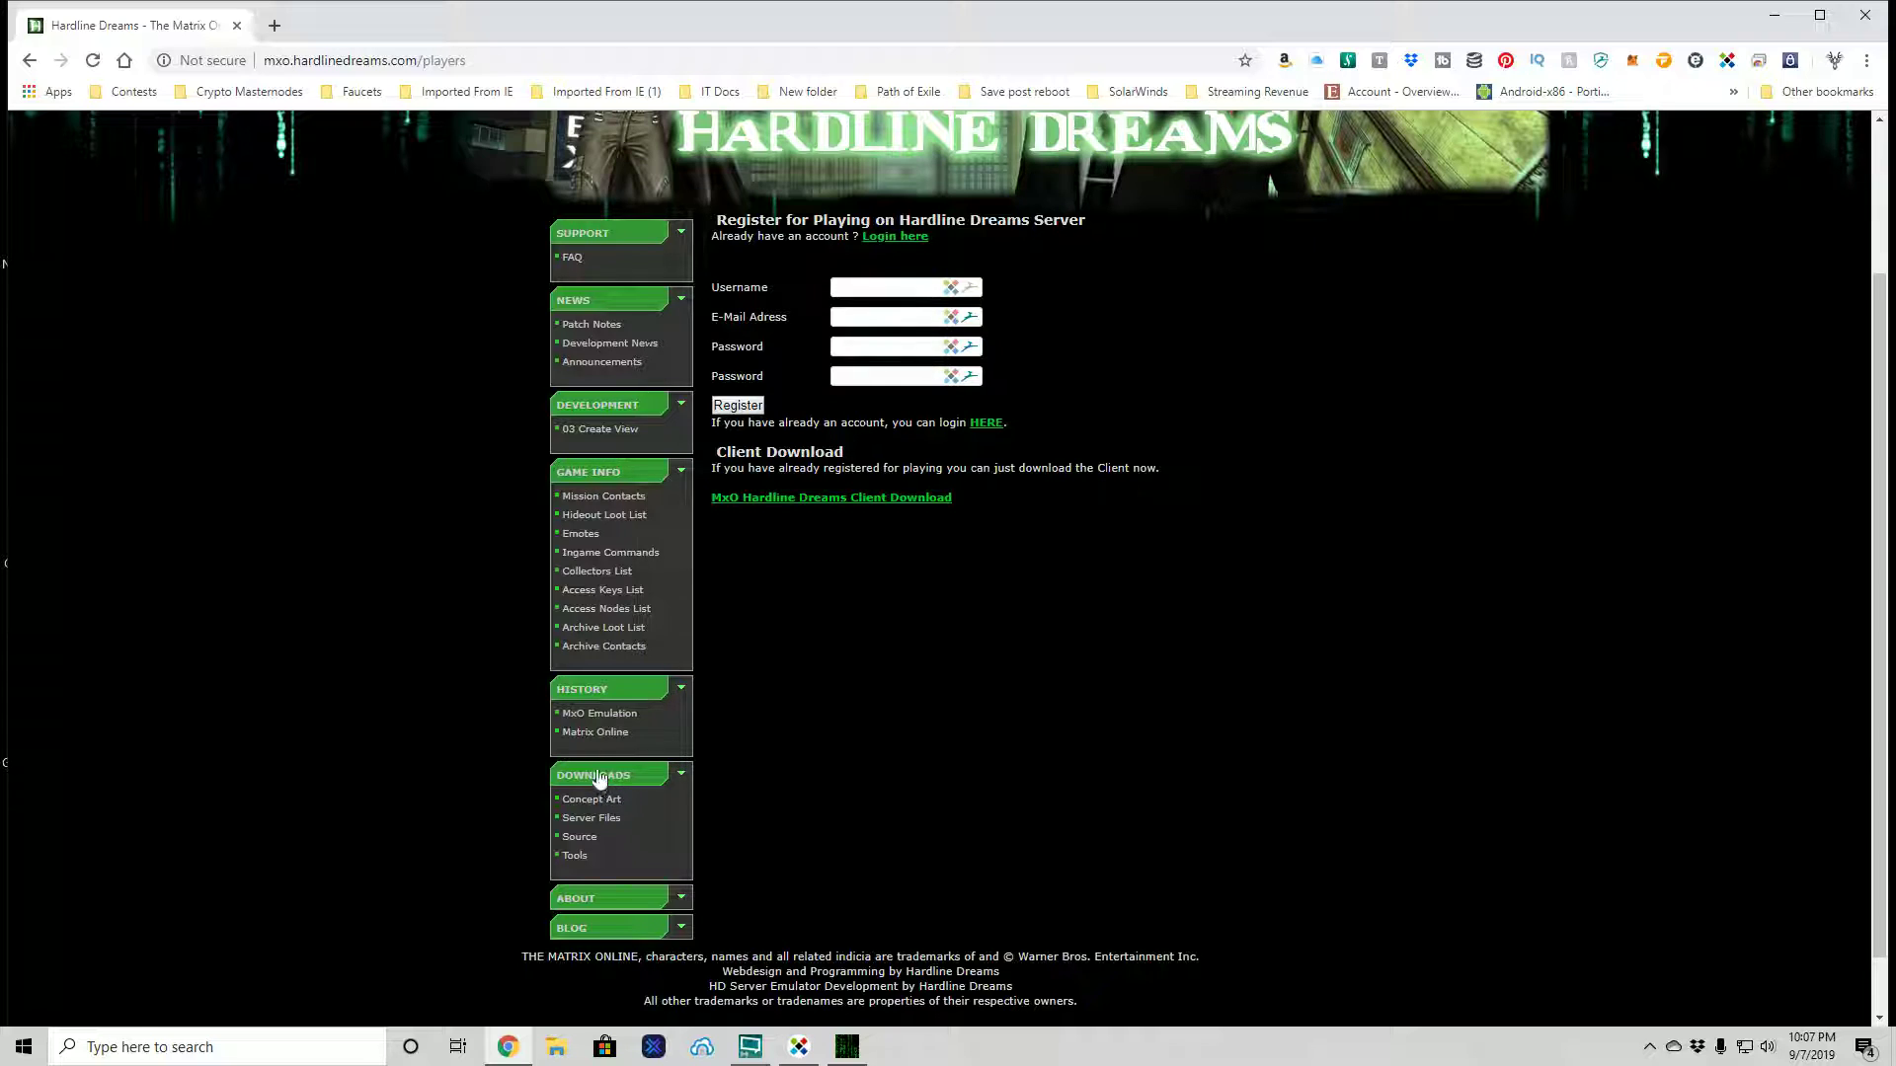
- Look through Patch Notes and Development News, then view the empty Announcements news page
scroll(637, 427, up, 3)
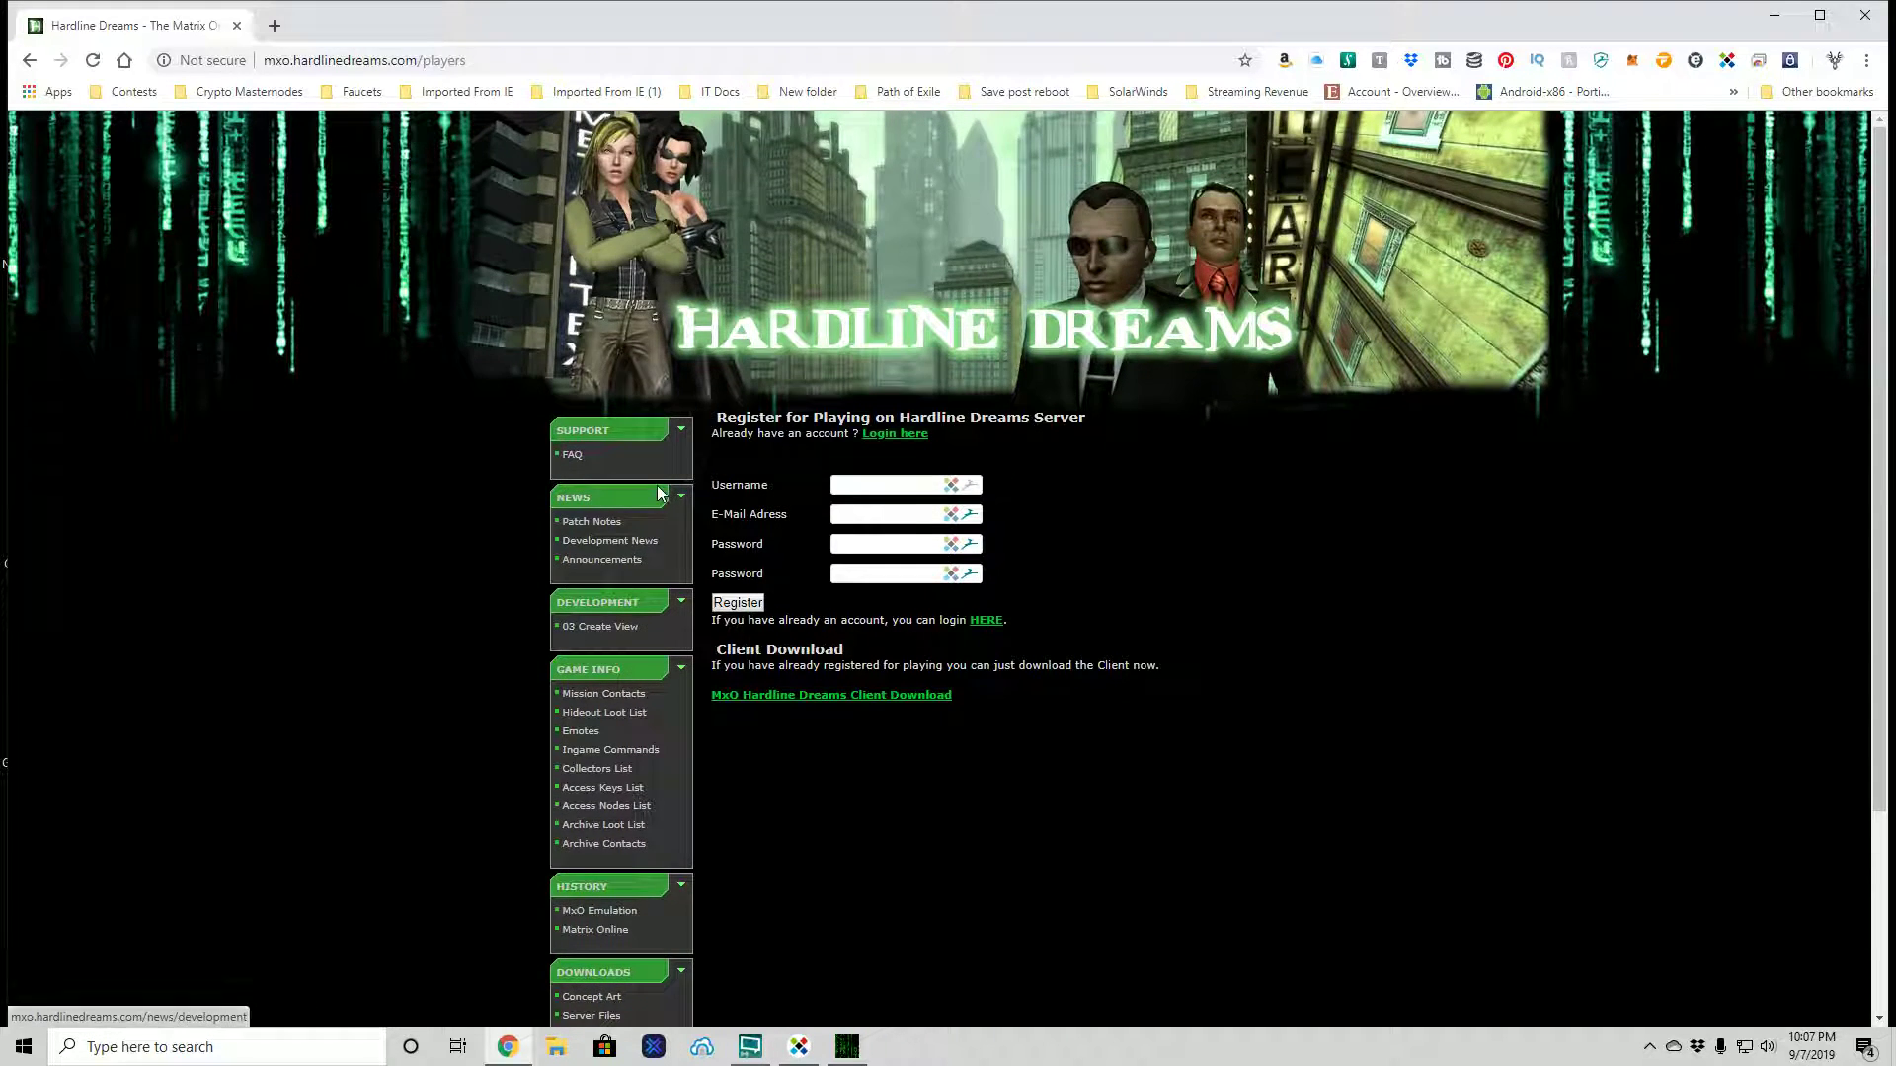
click(601, 523)
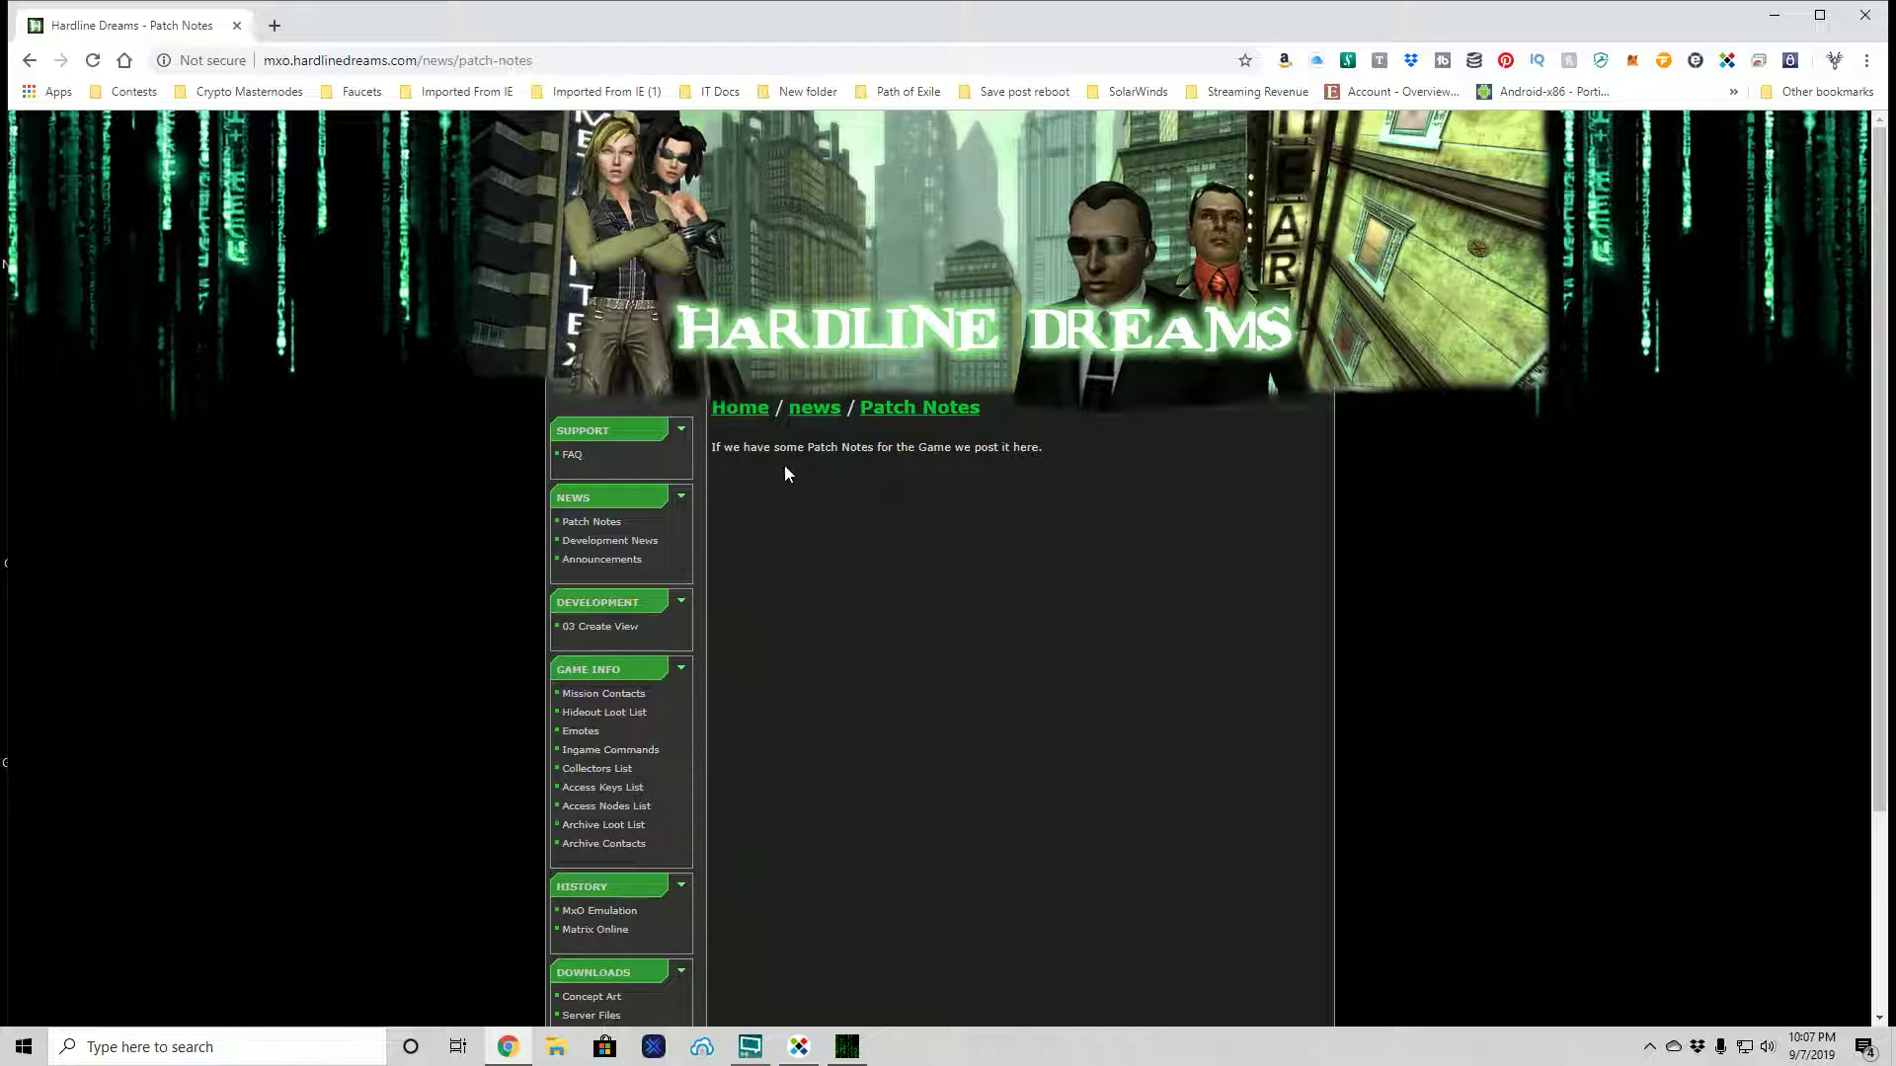
click(599, 543)
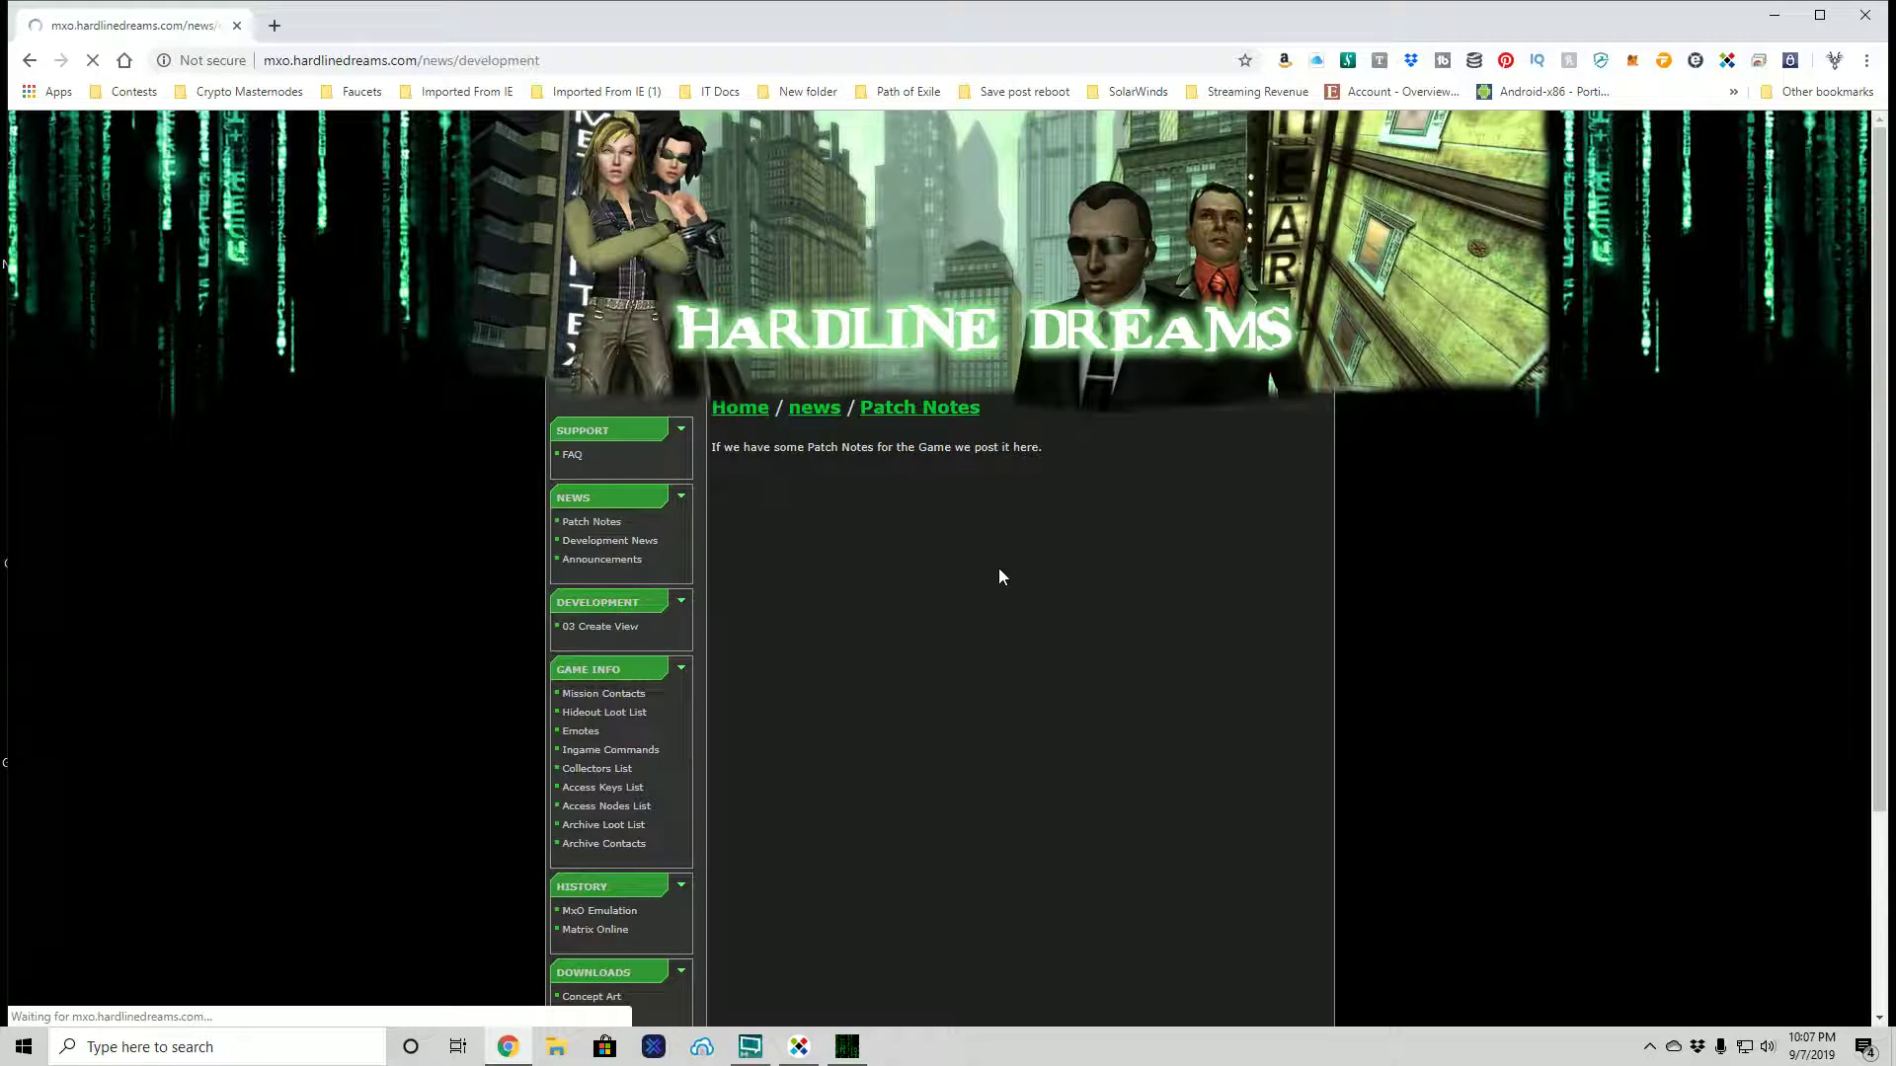
click(607, 559)
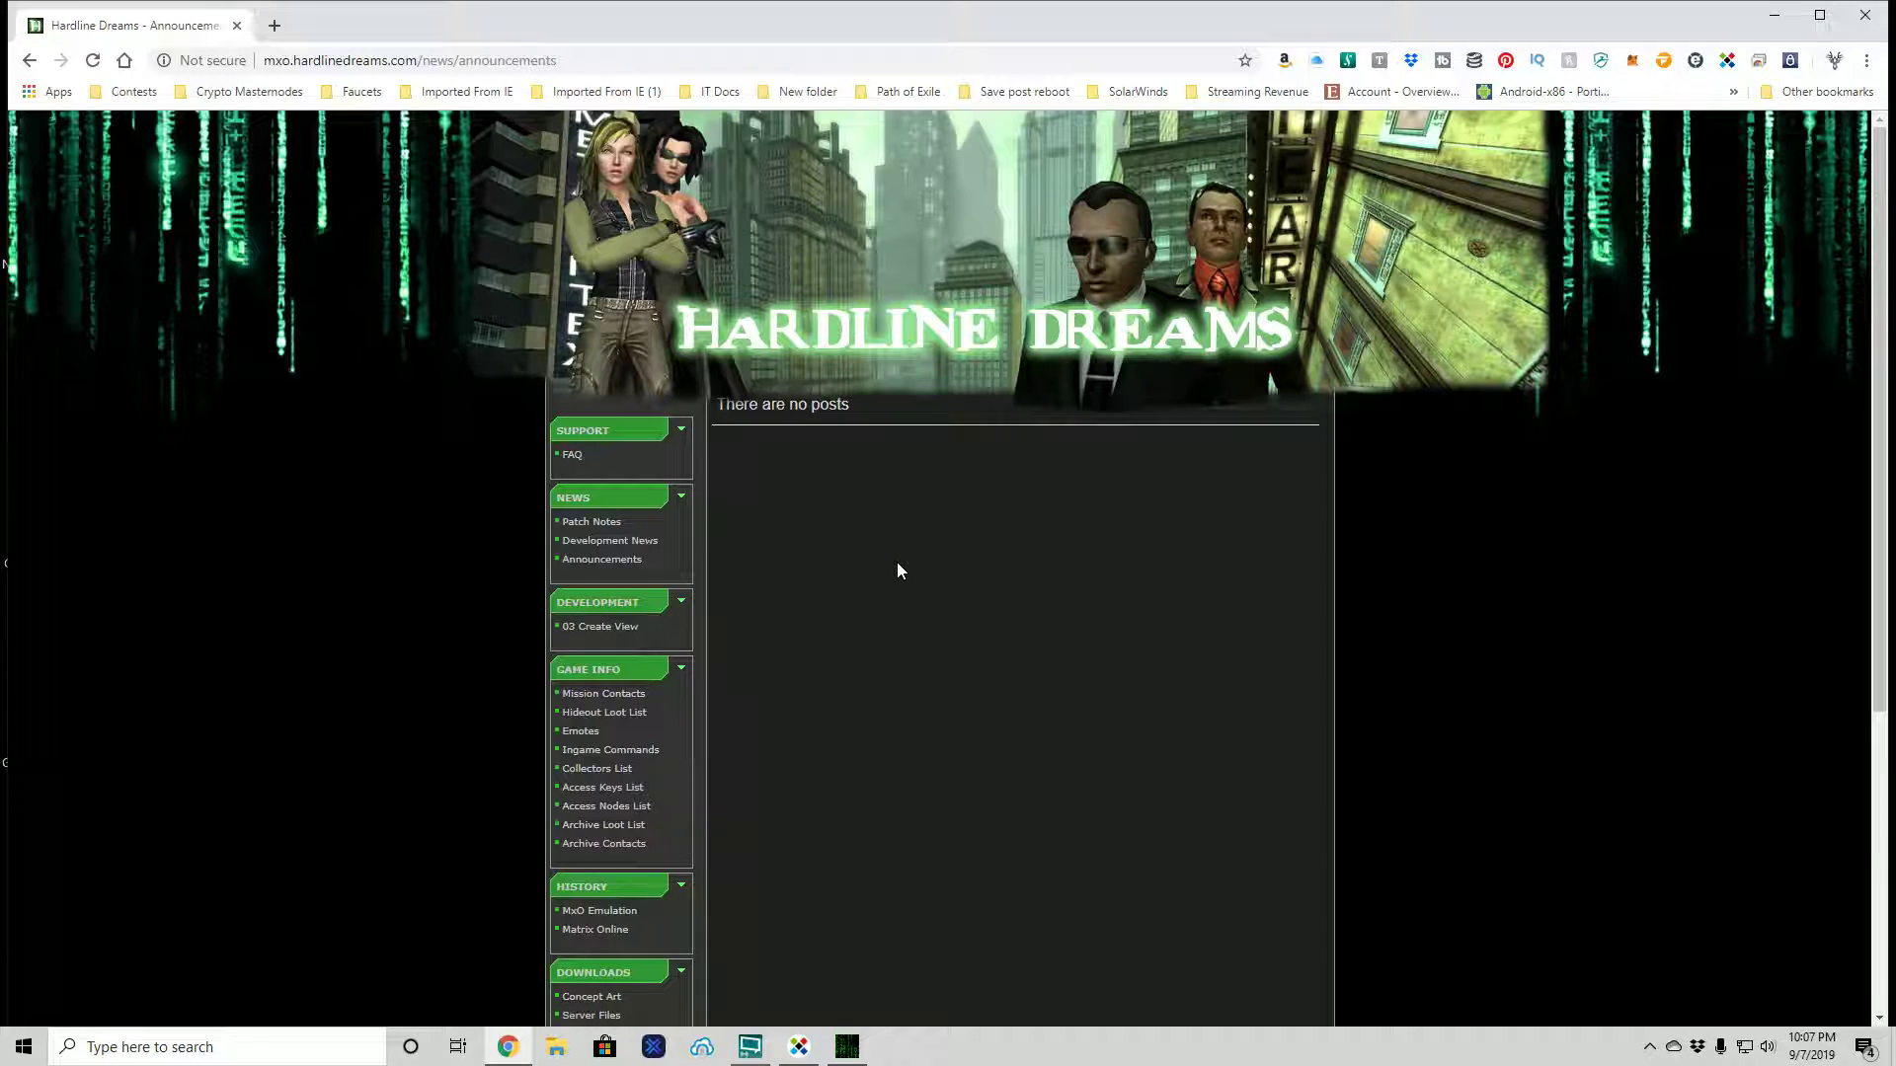
scroll(645, 706, down, 2)
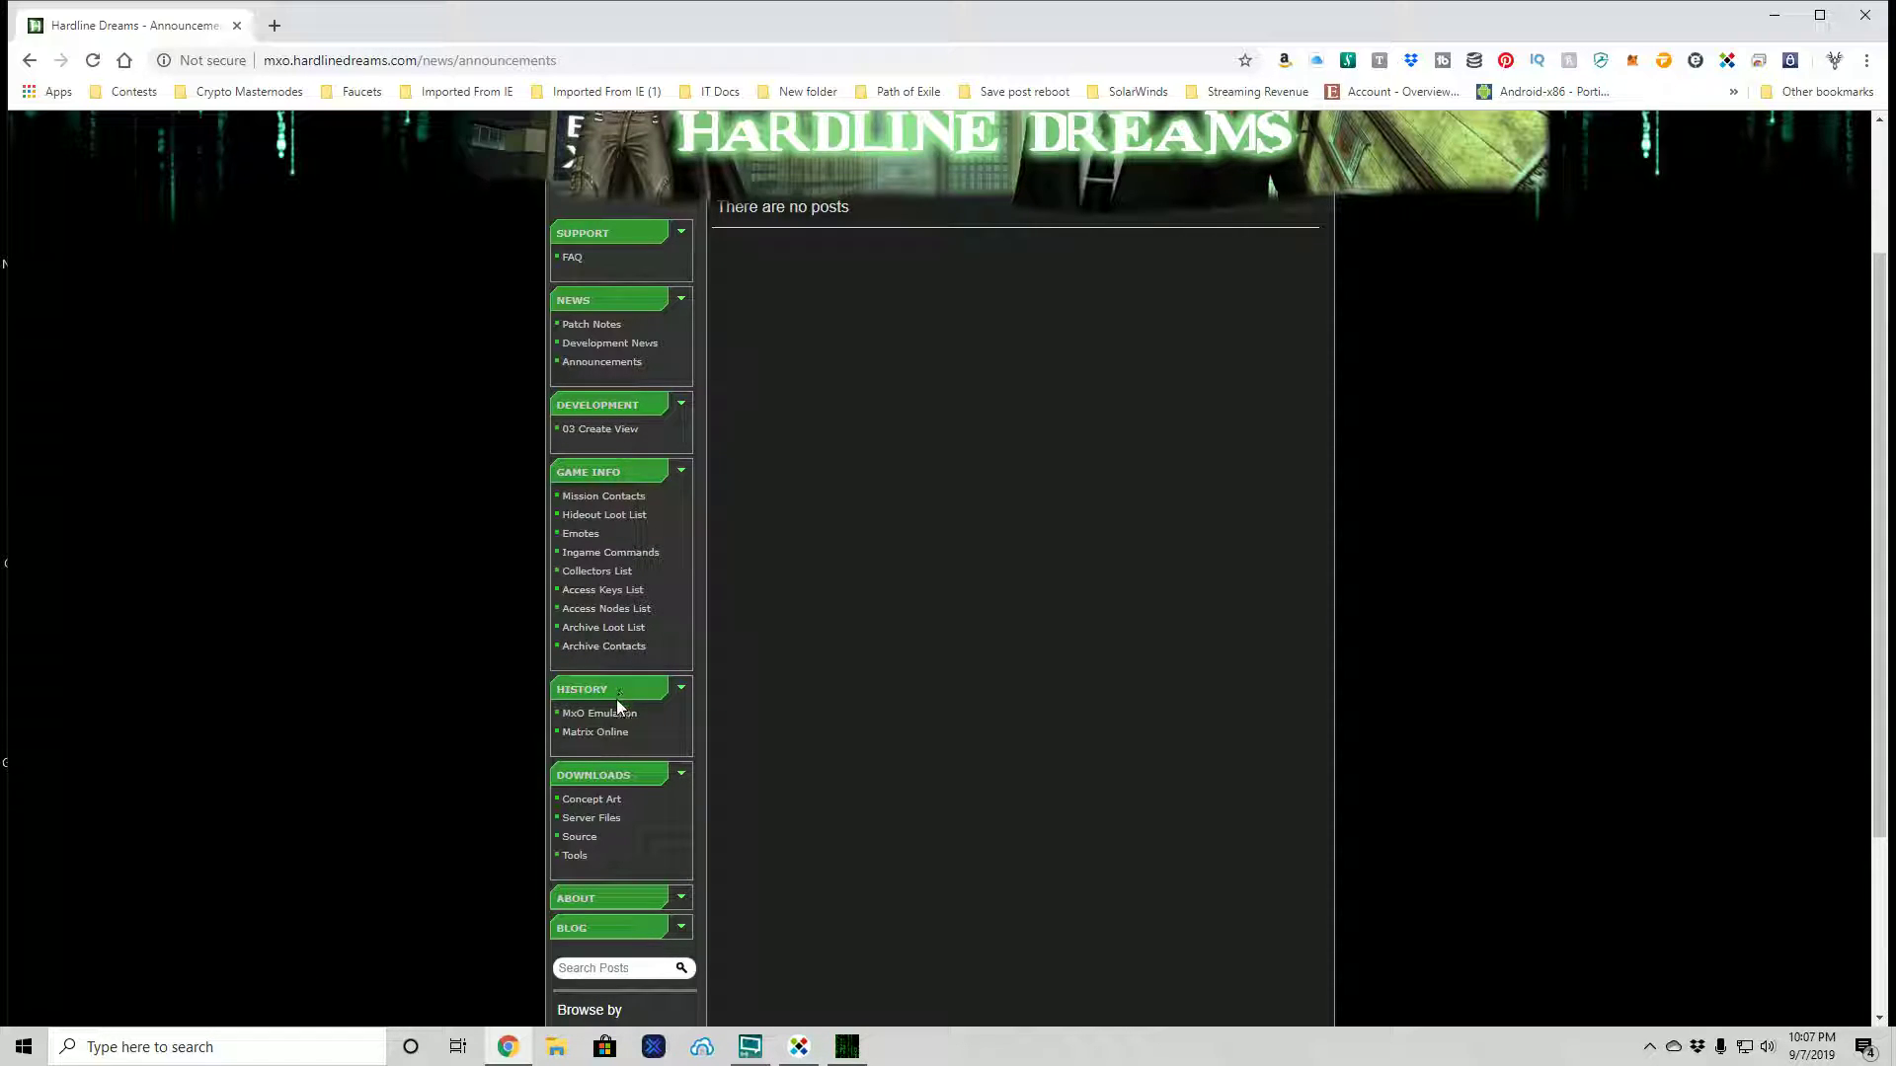
scroll(618, 702, down, 1)
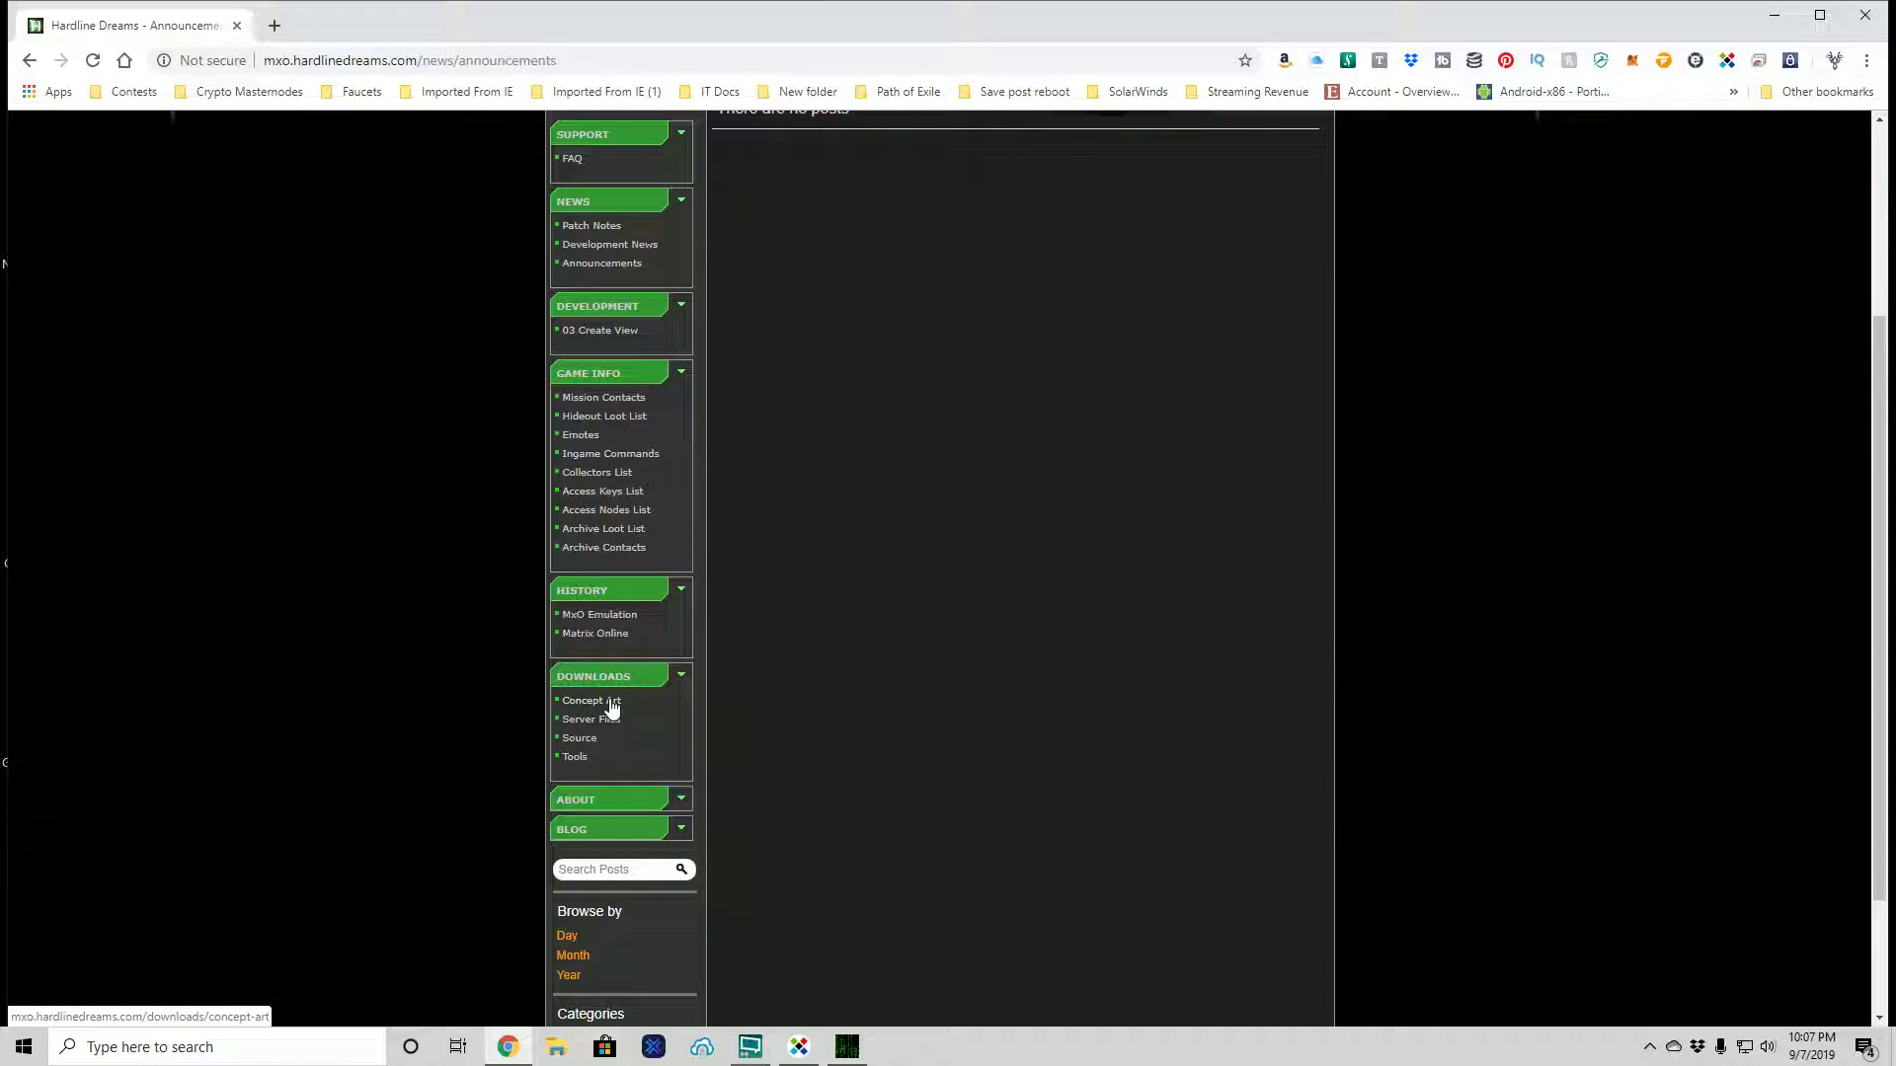
- Check Concept Art, then go to the Server Files downloads with the HDS 0.2 release build
click(610, 701)
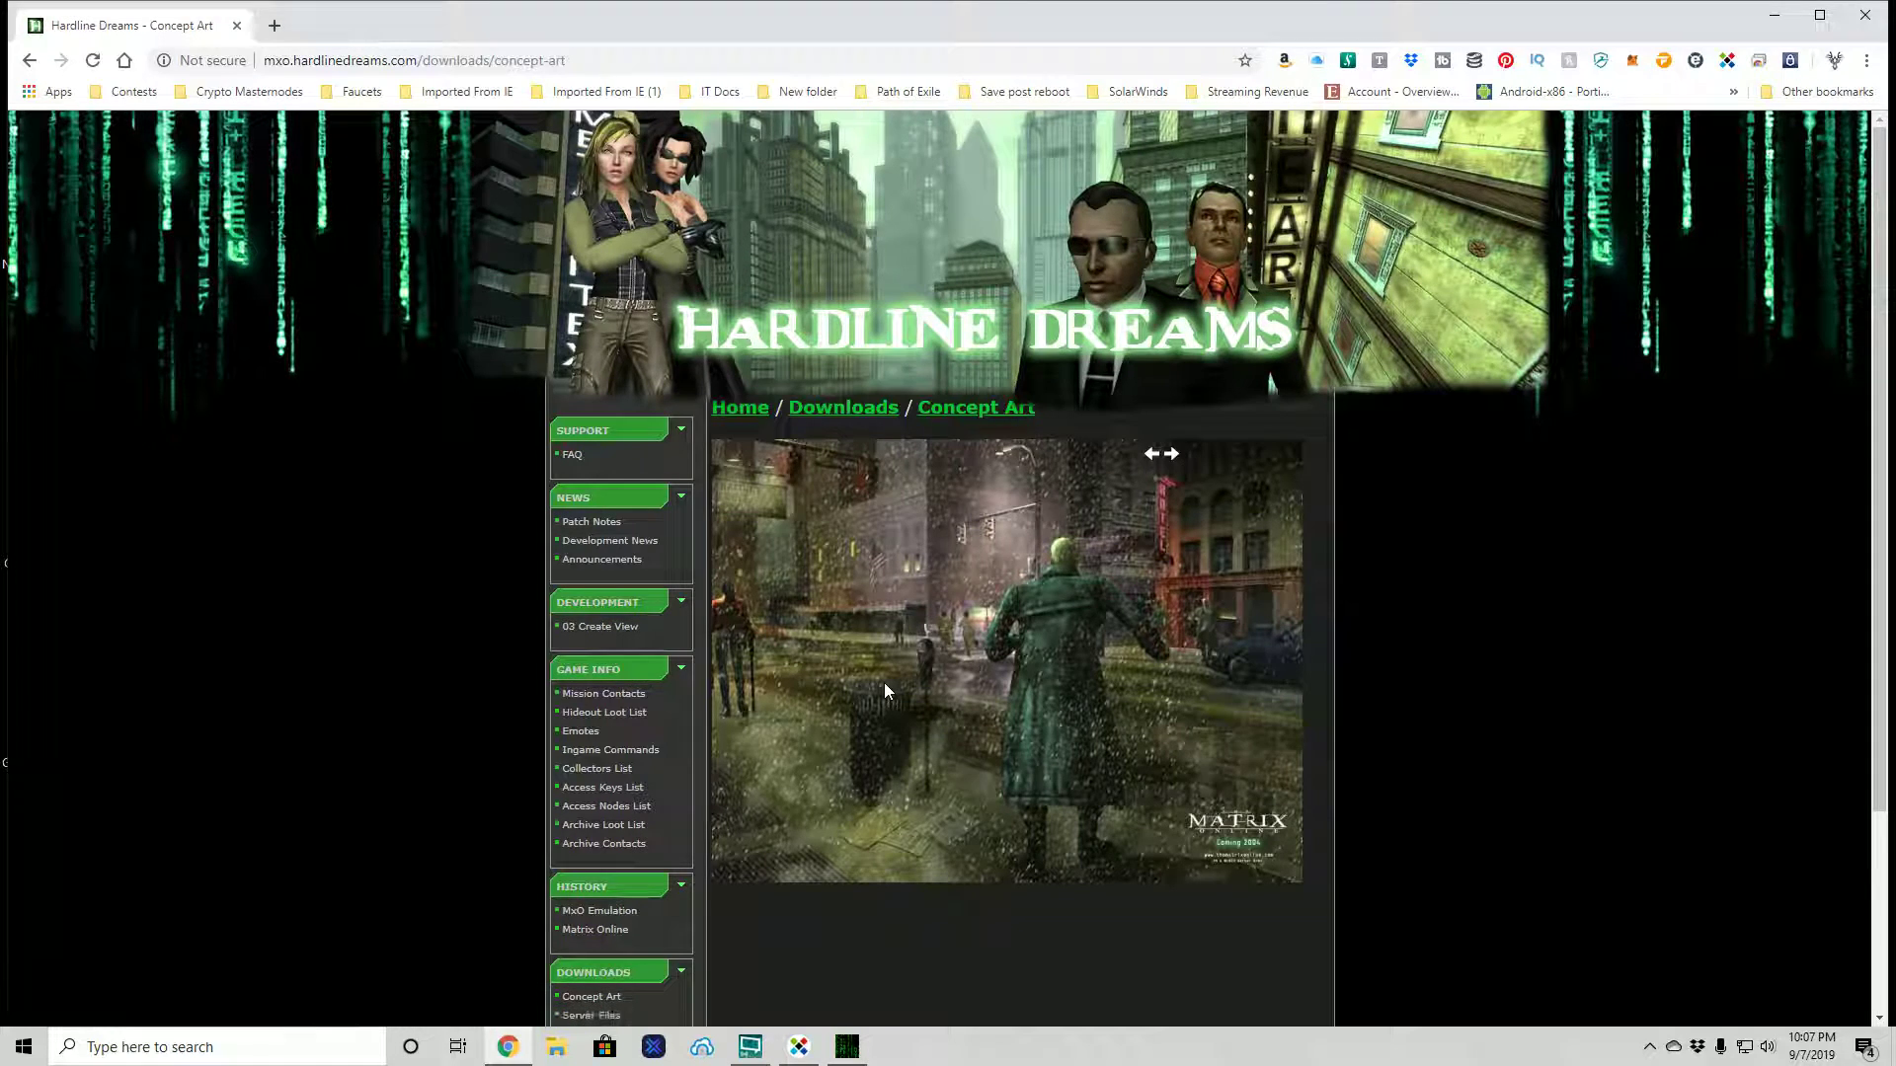
scroll(885, 683, down, 3)
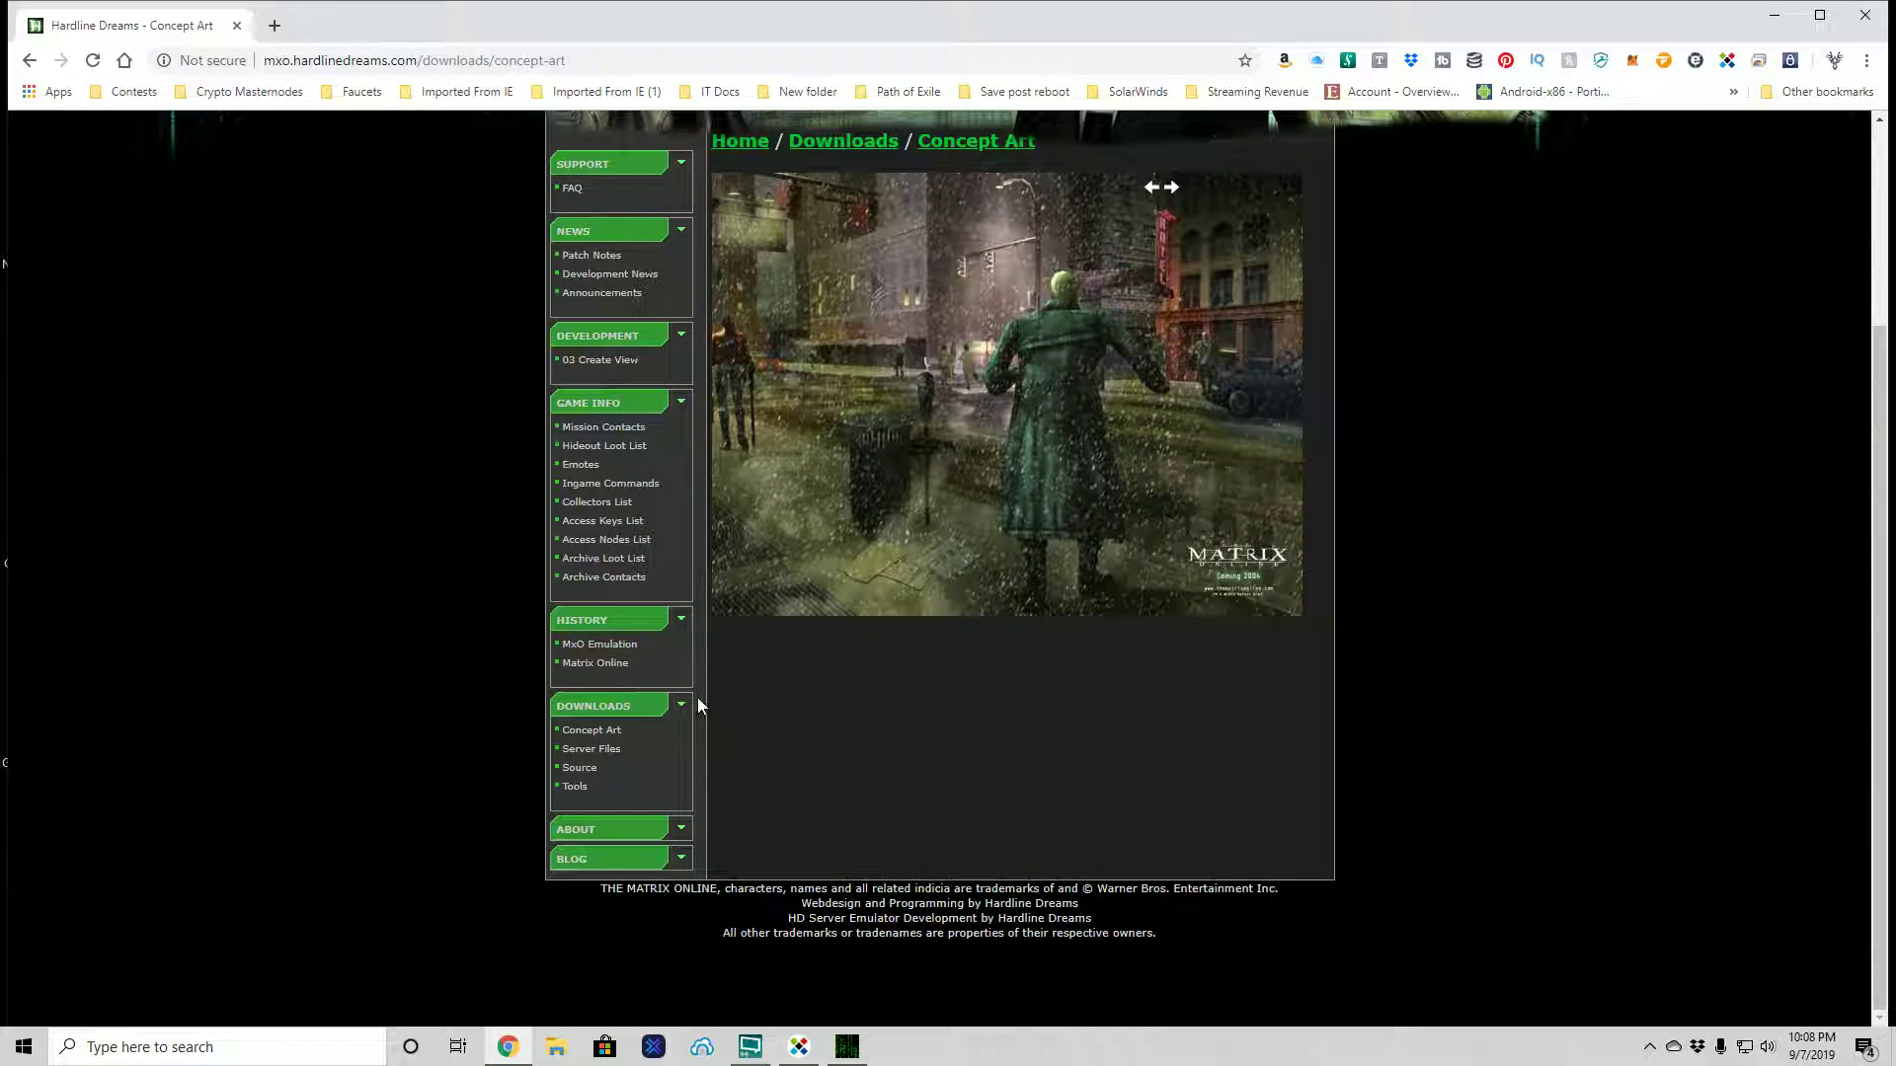
click(604, 753)
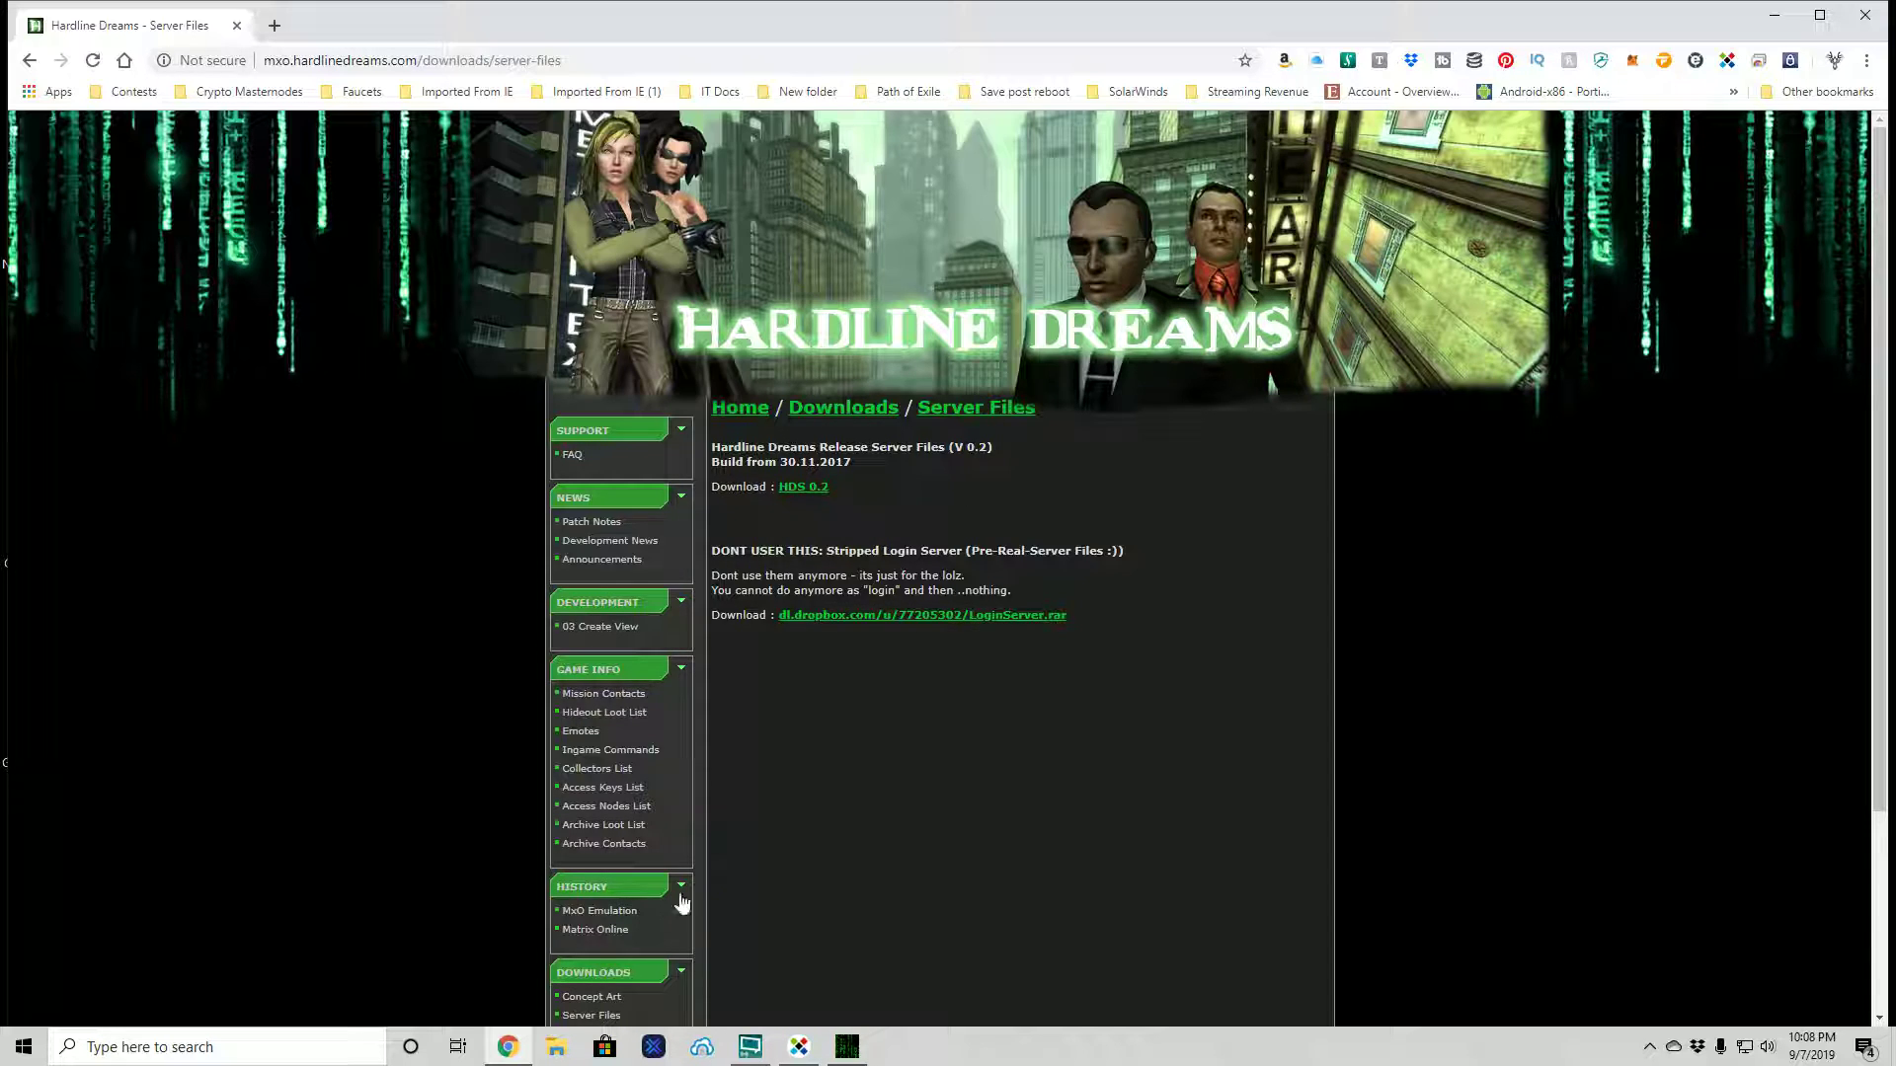
- View the Source page, then the Tools downloads listing Puppeteer, Dermoclothing and MxOEmu tools
scroll(691, 901, down, 3)
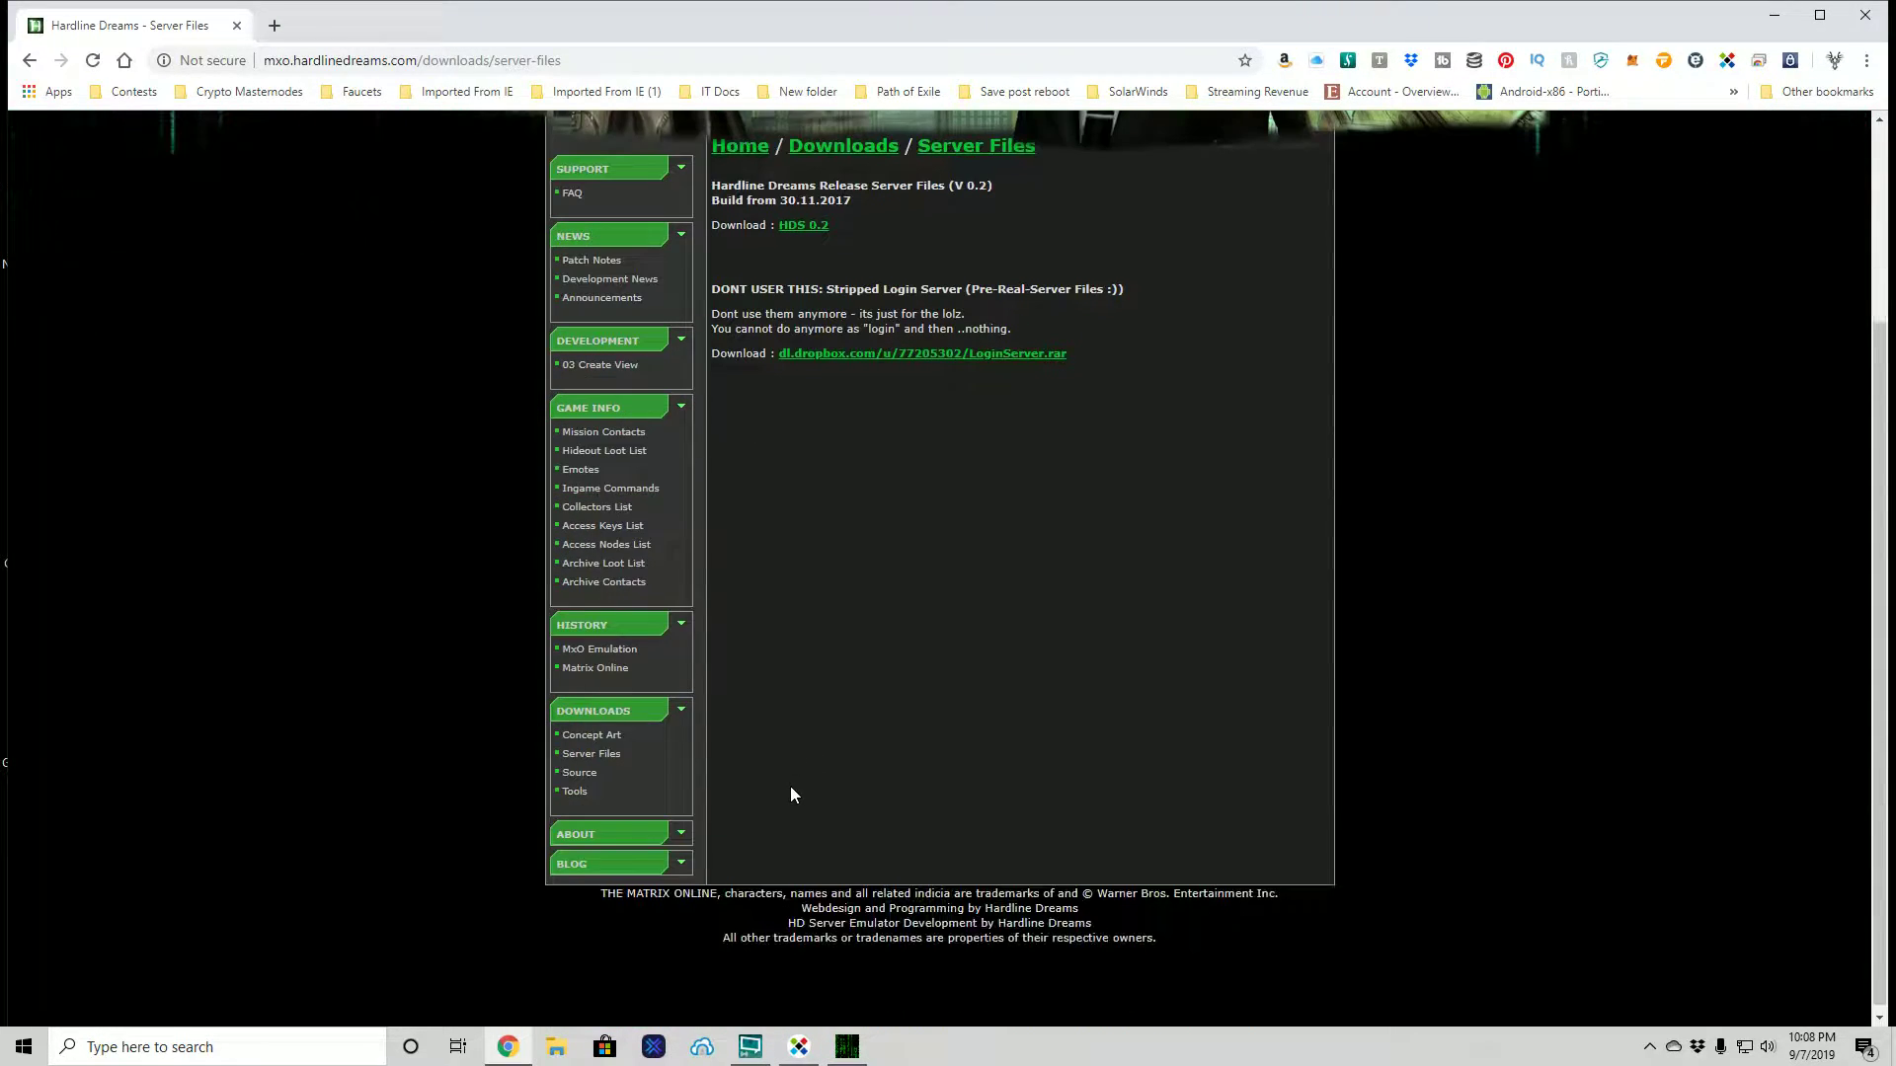
click(583, 767)
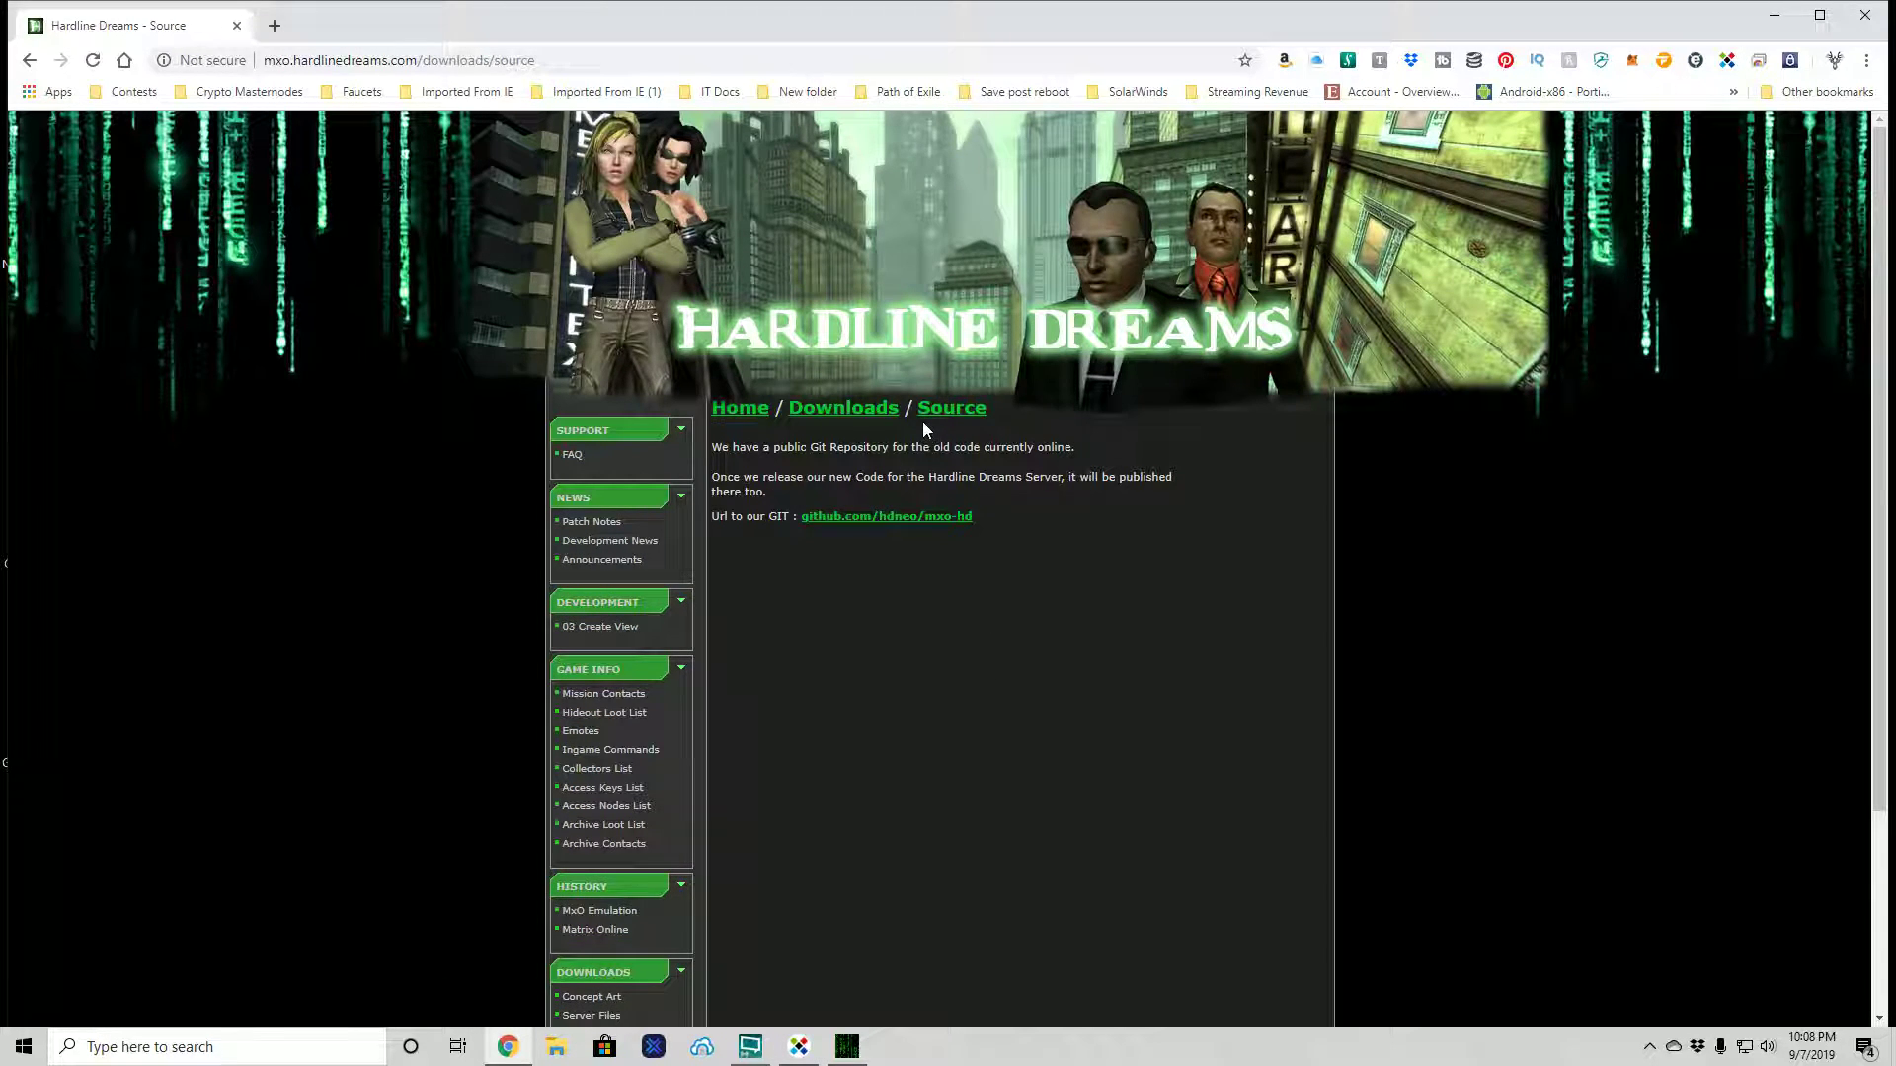
scroll(778, 714, down, 3)
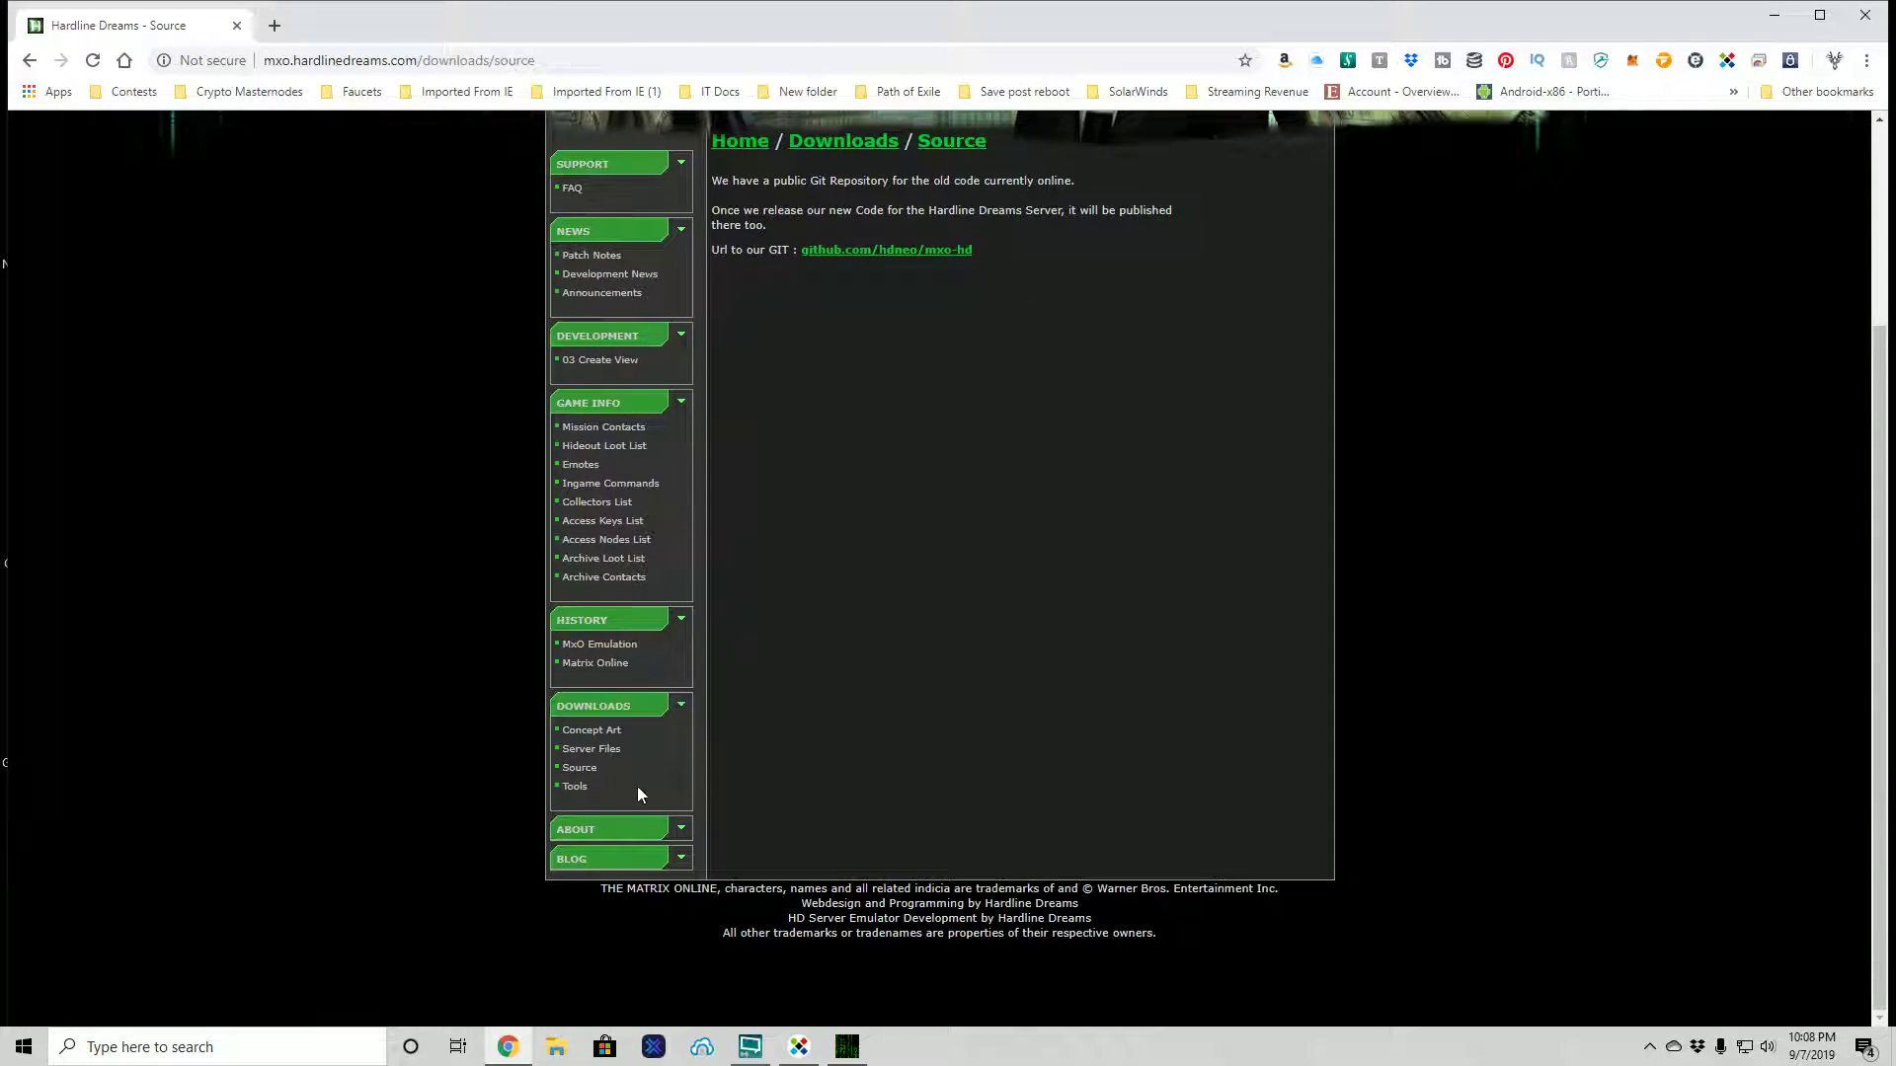
click(583, 787)
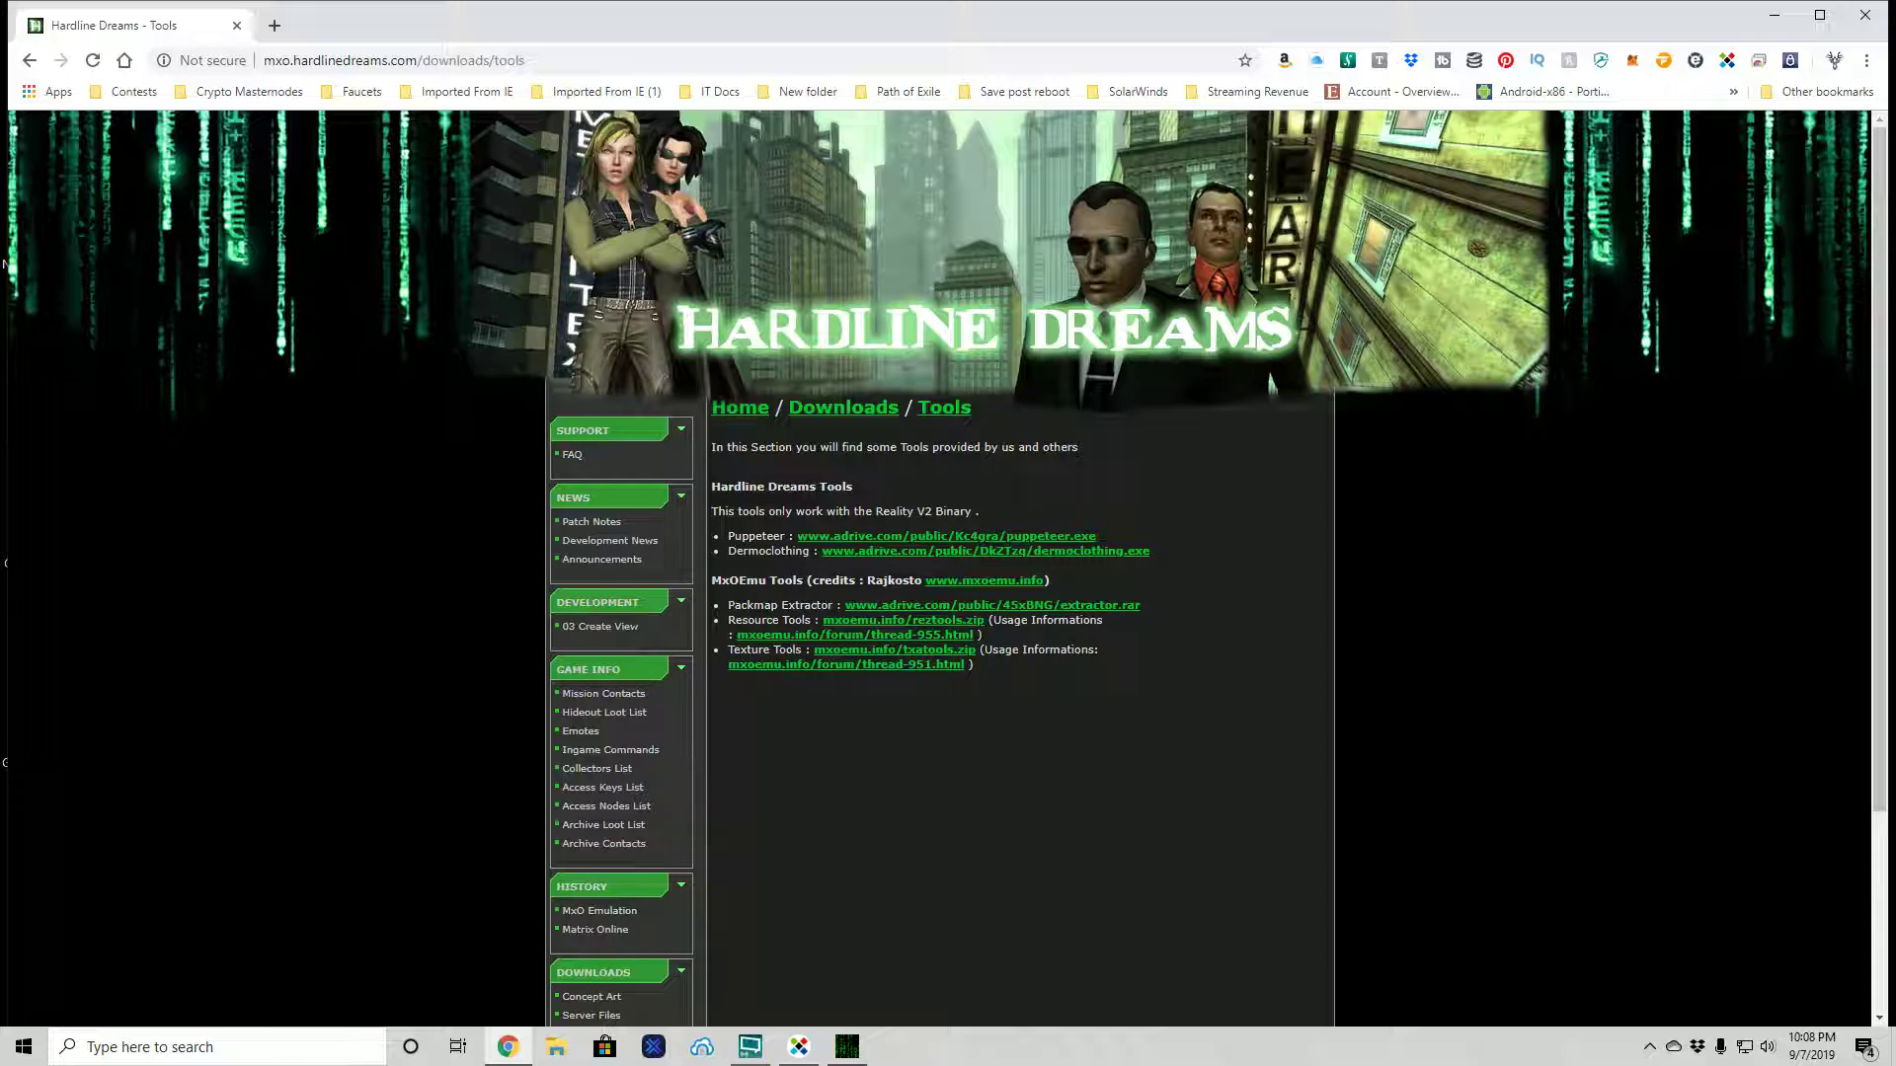
click(1774, 15)
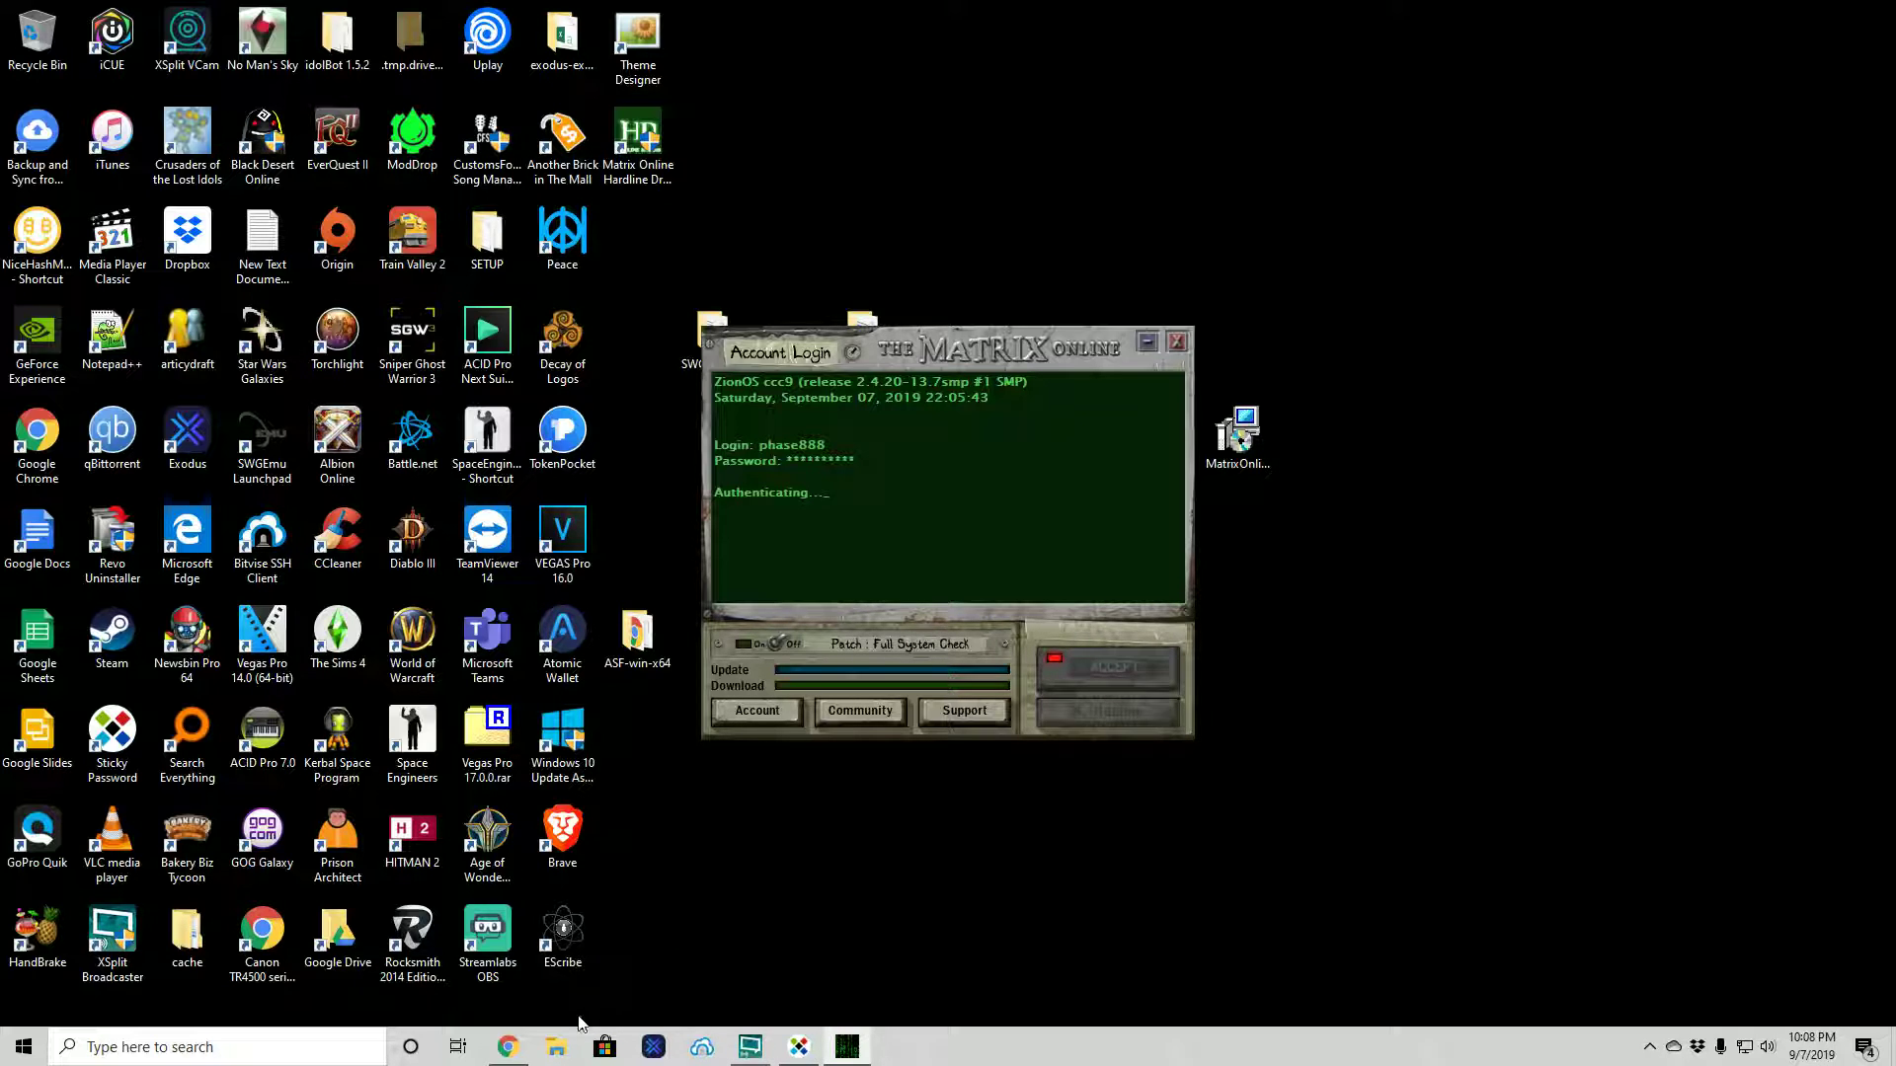
click(503, 1048)
scroll(875, 786, down, 2)
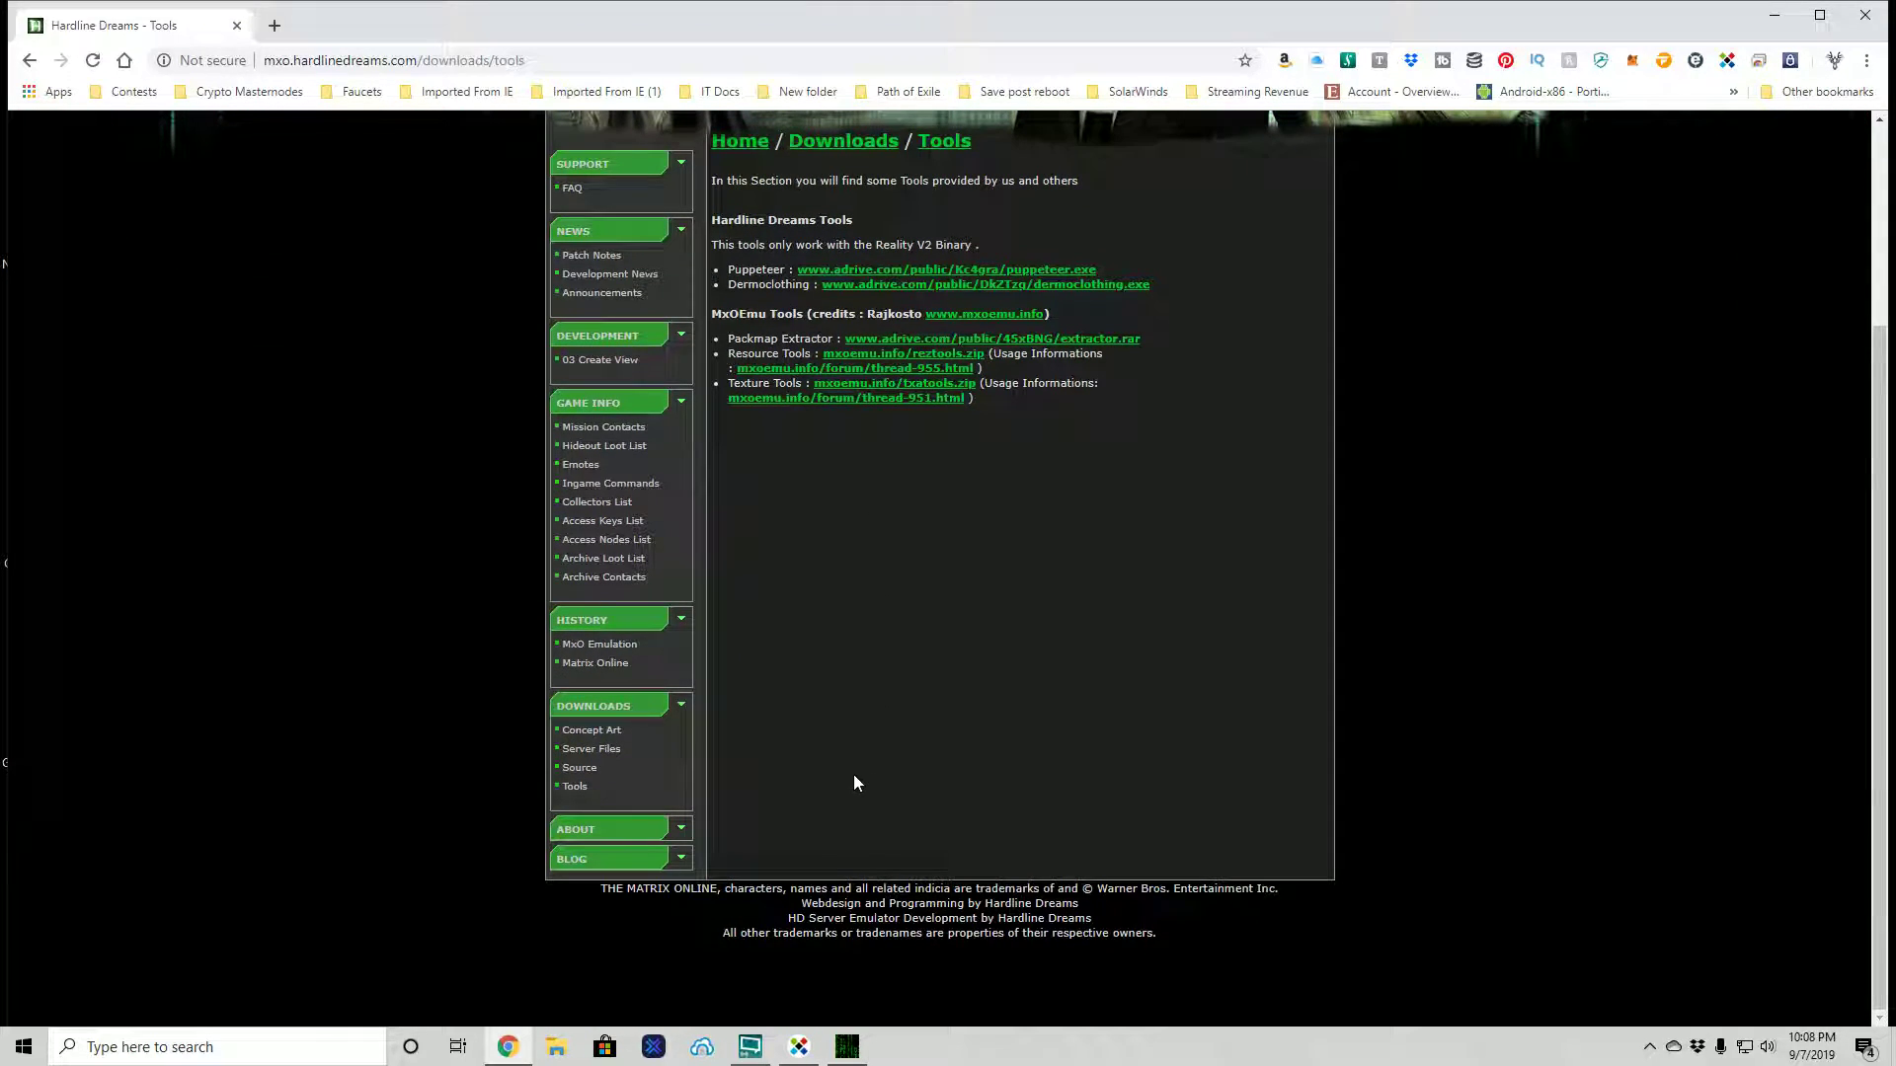
click(681, 859)
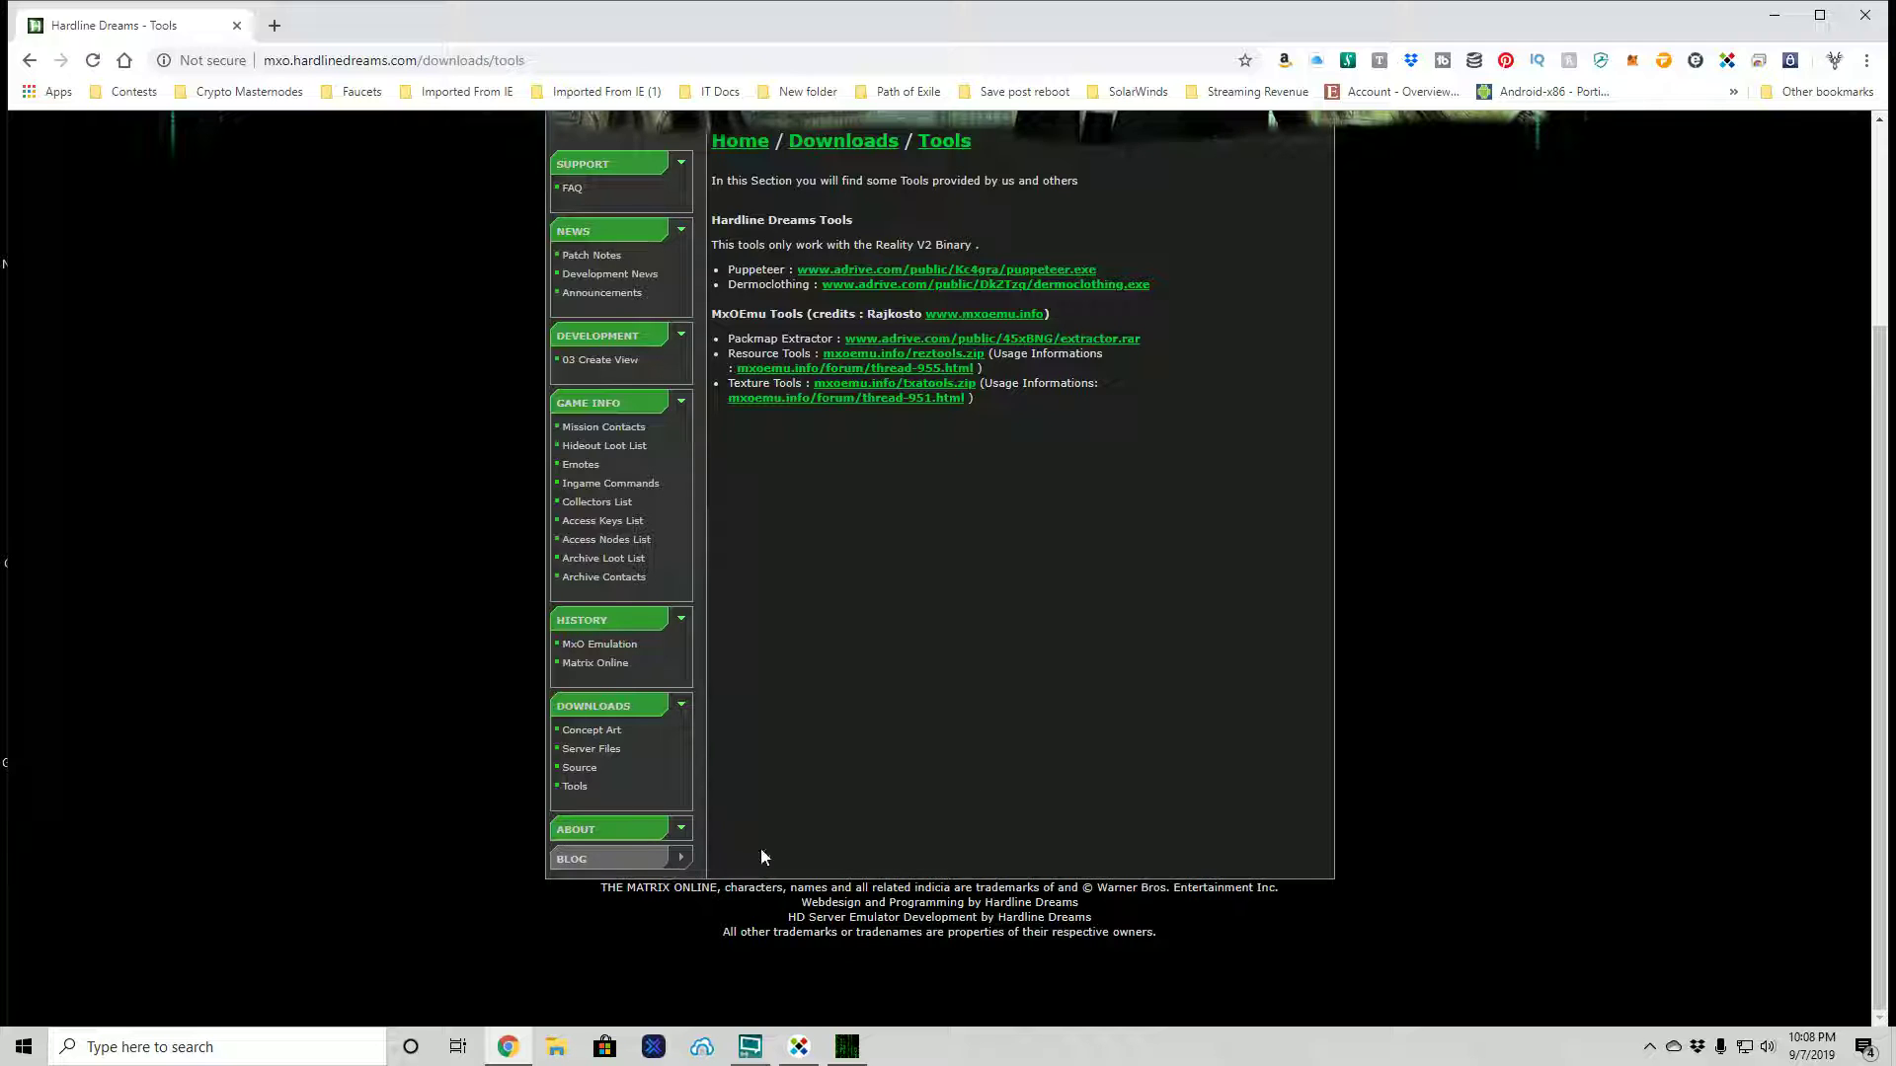
scroll(946, 773, up, 3)
scroll(946, 773, down, 3)
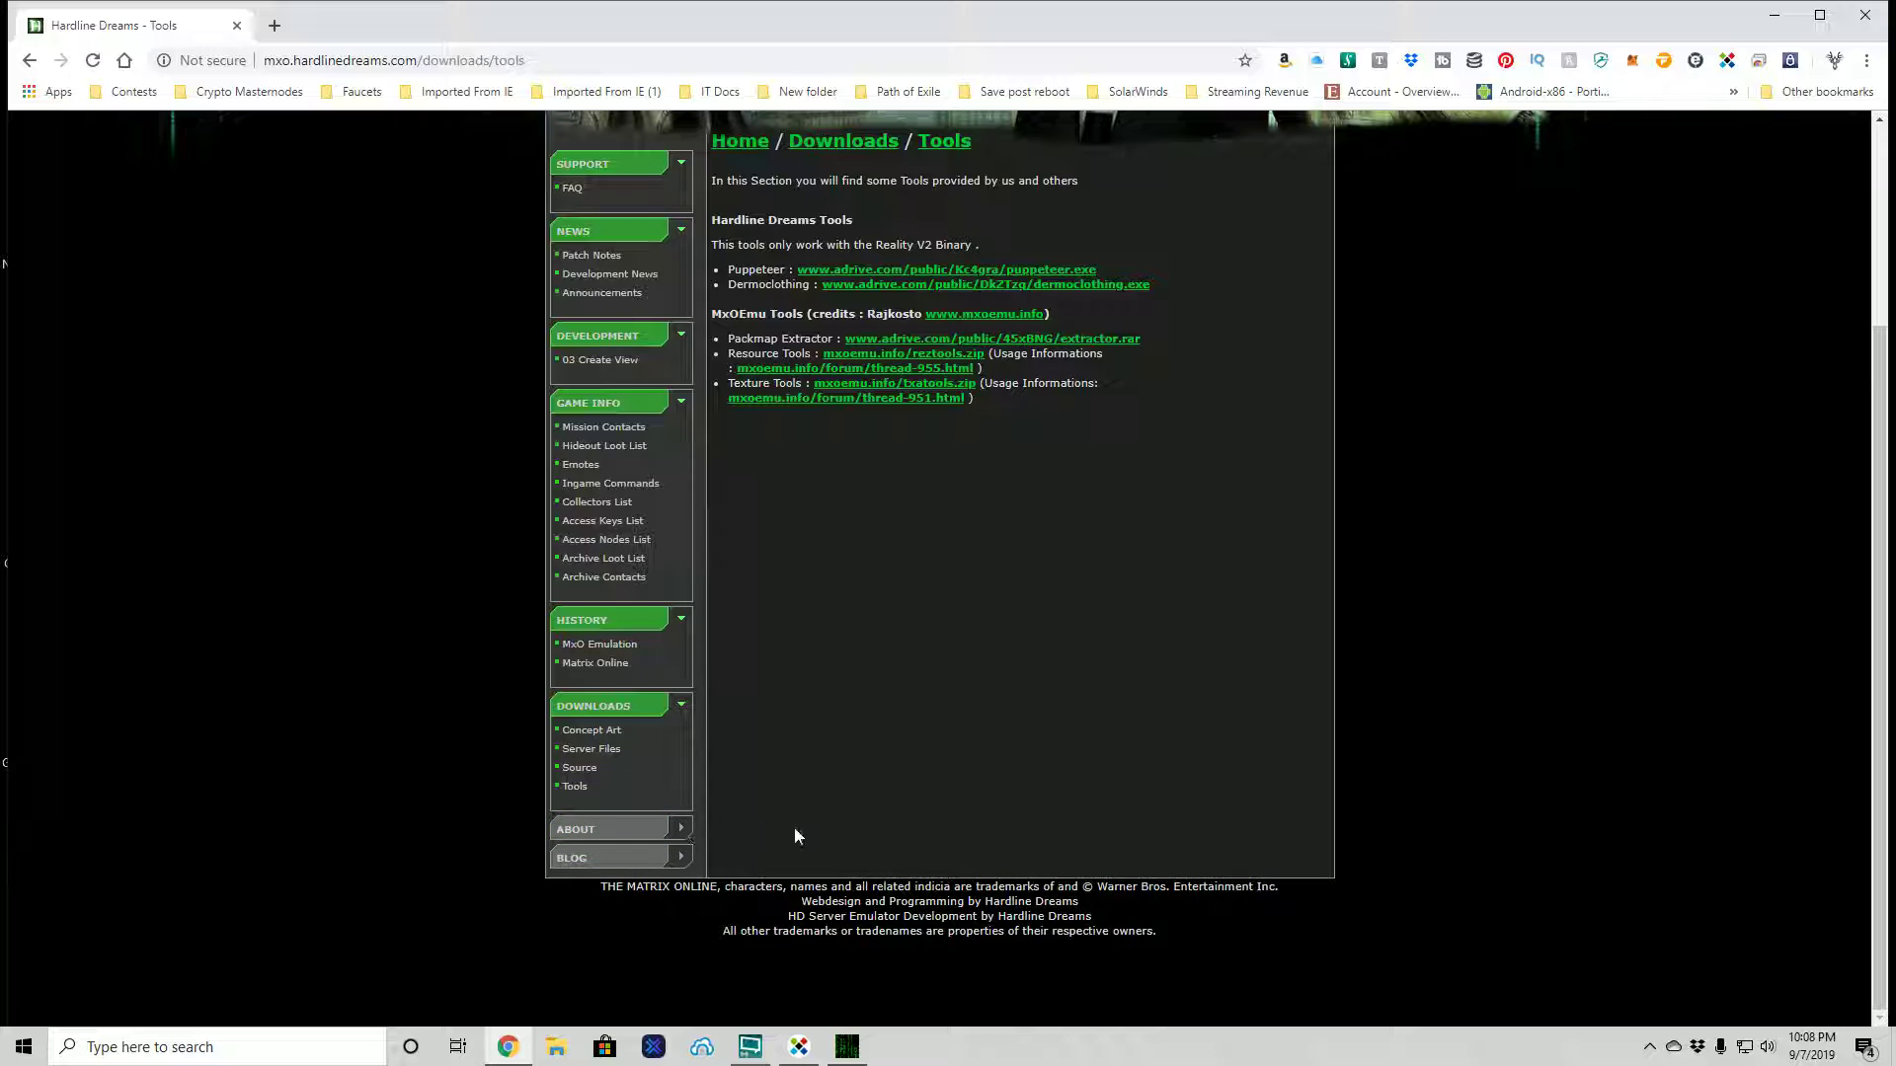
click(672, 868)
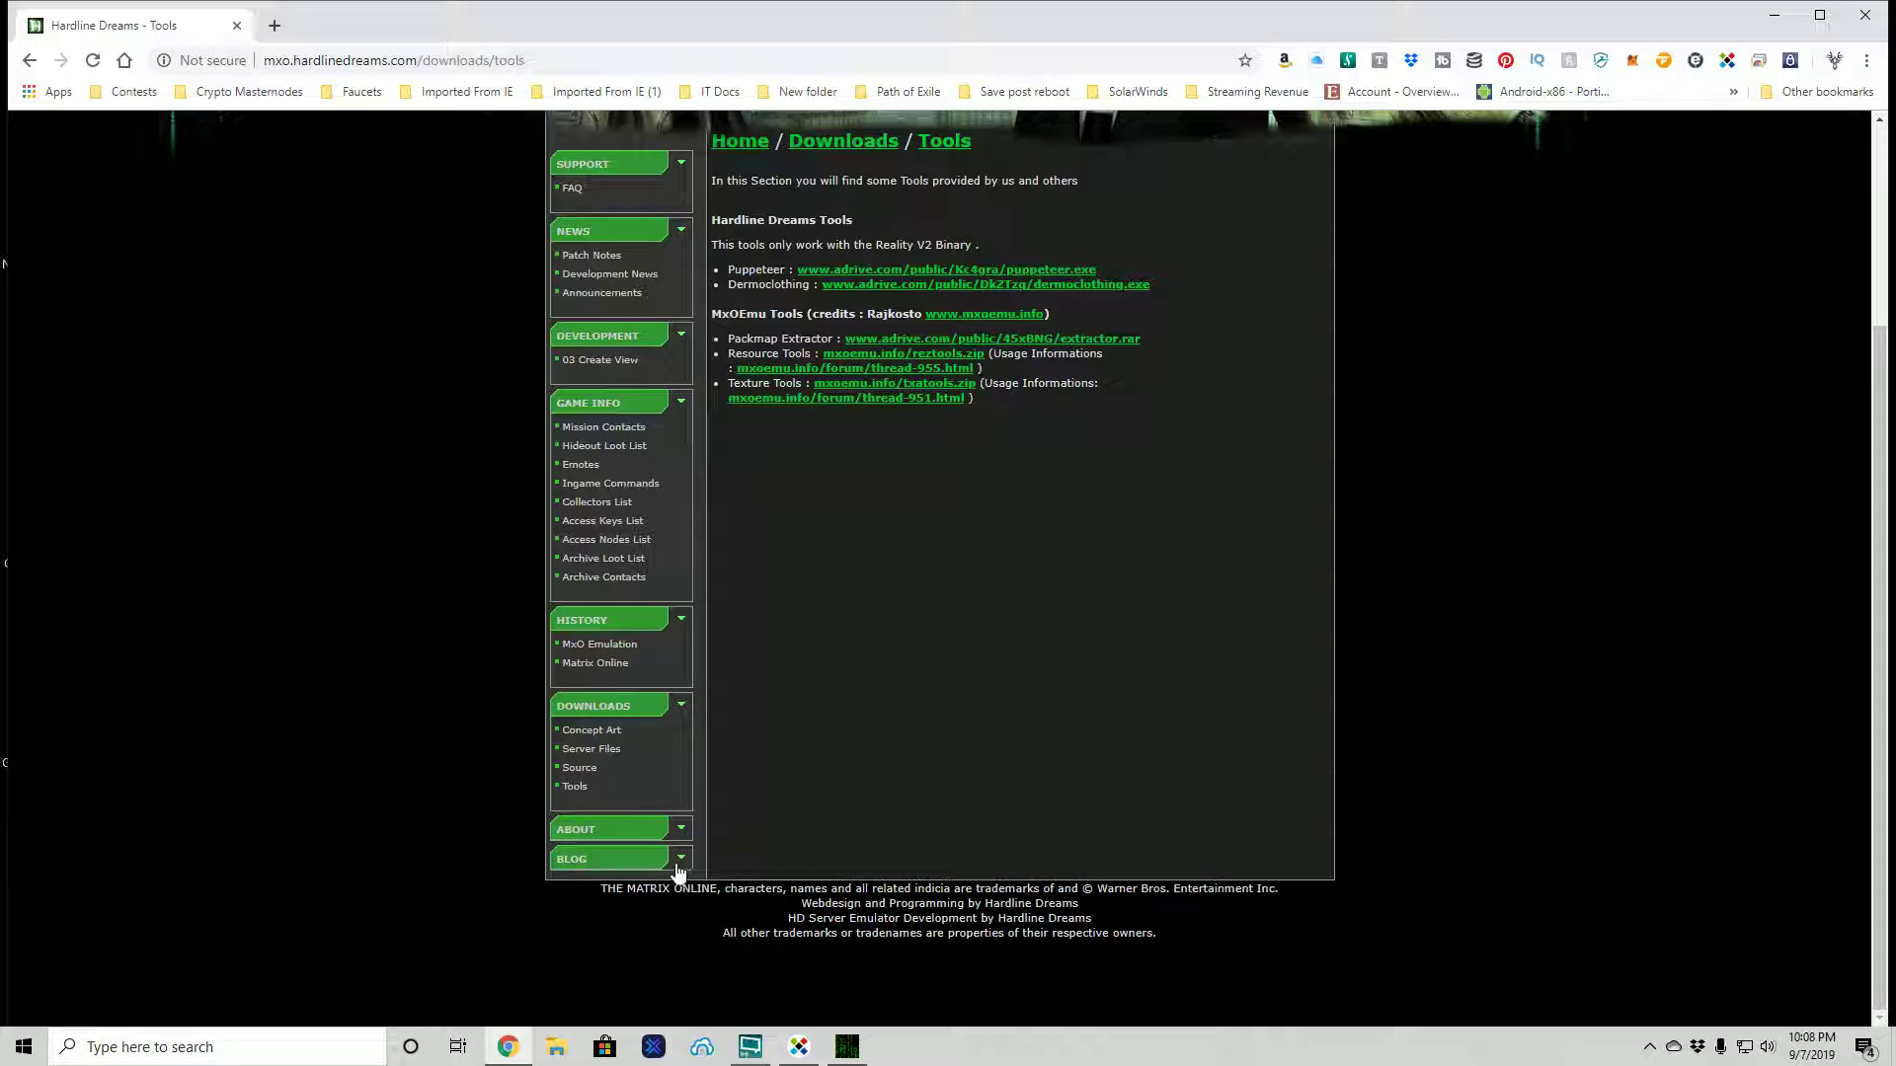
- Scroll through the site's blog posts
click(636, 860)
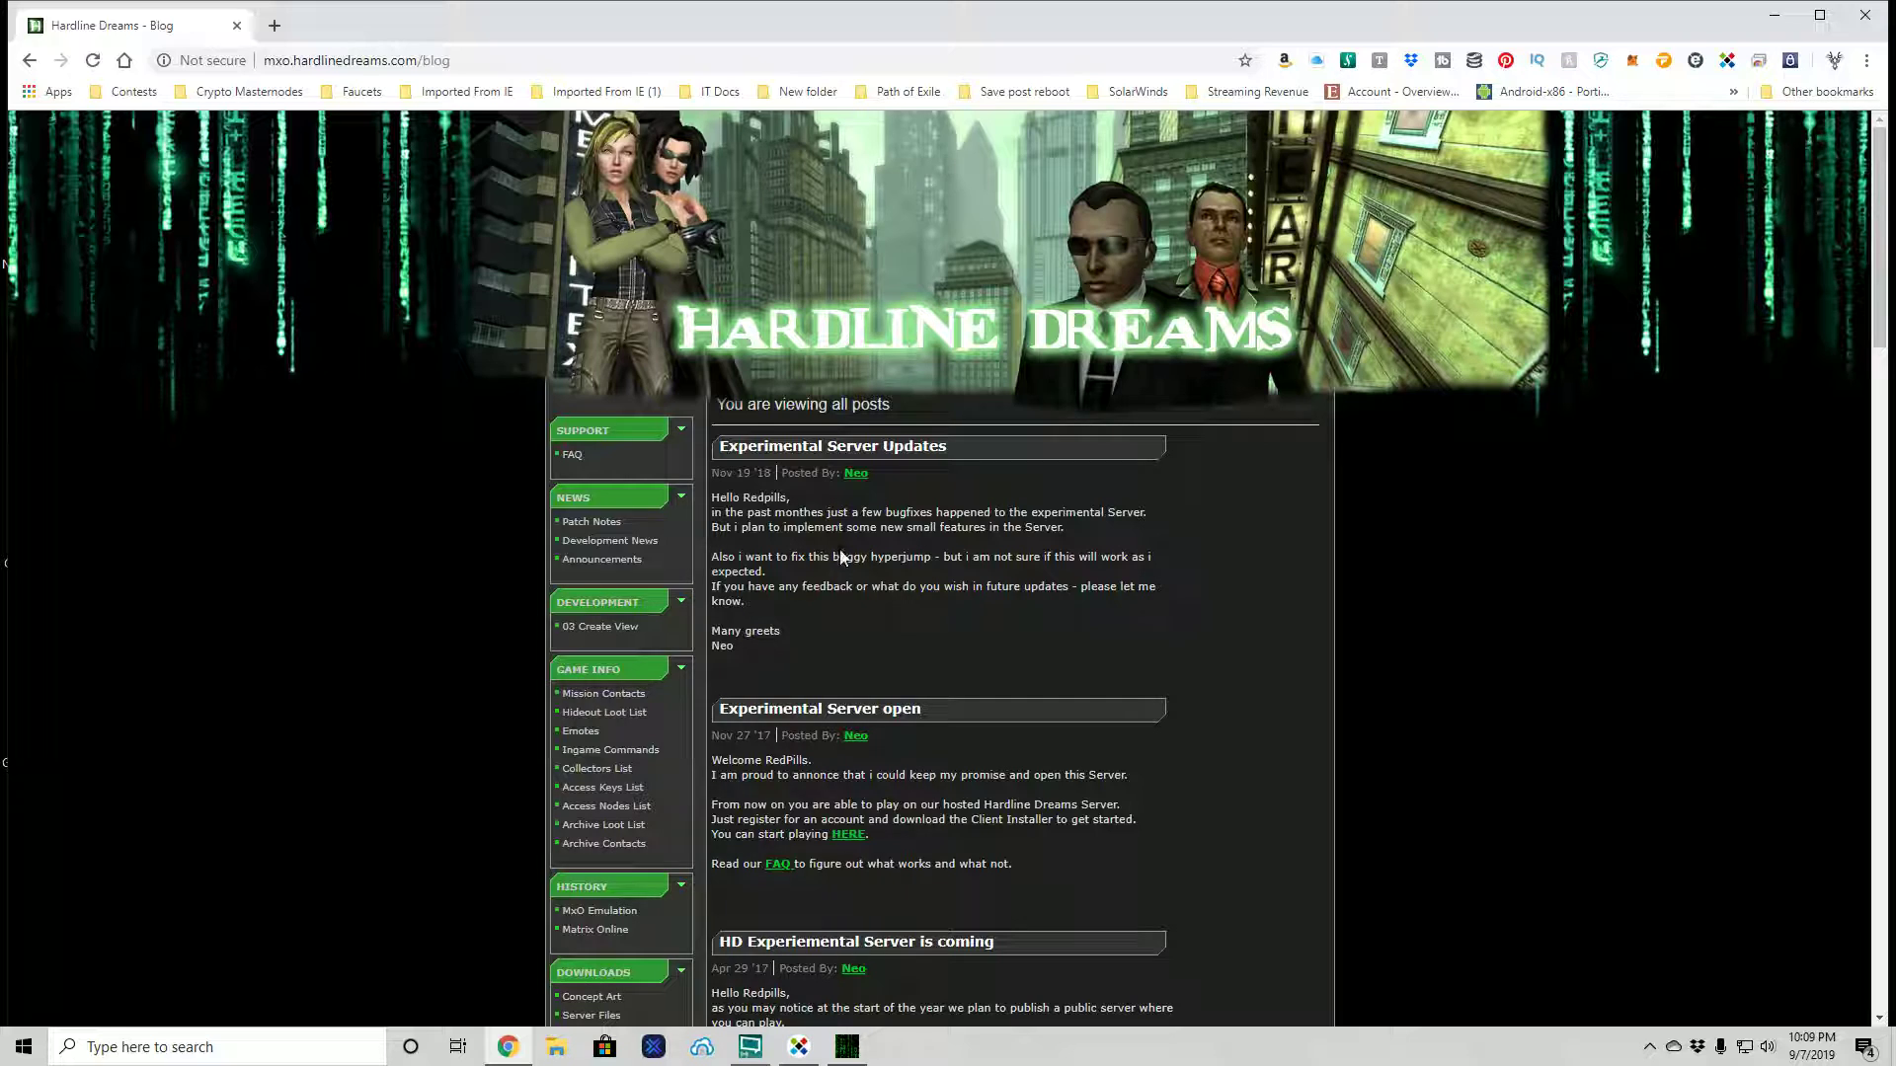
scroll(883, 595, down, 4)
scroll(804, 785, down, 1)
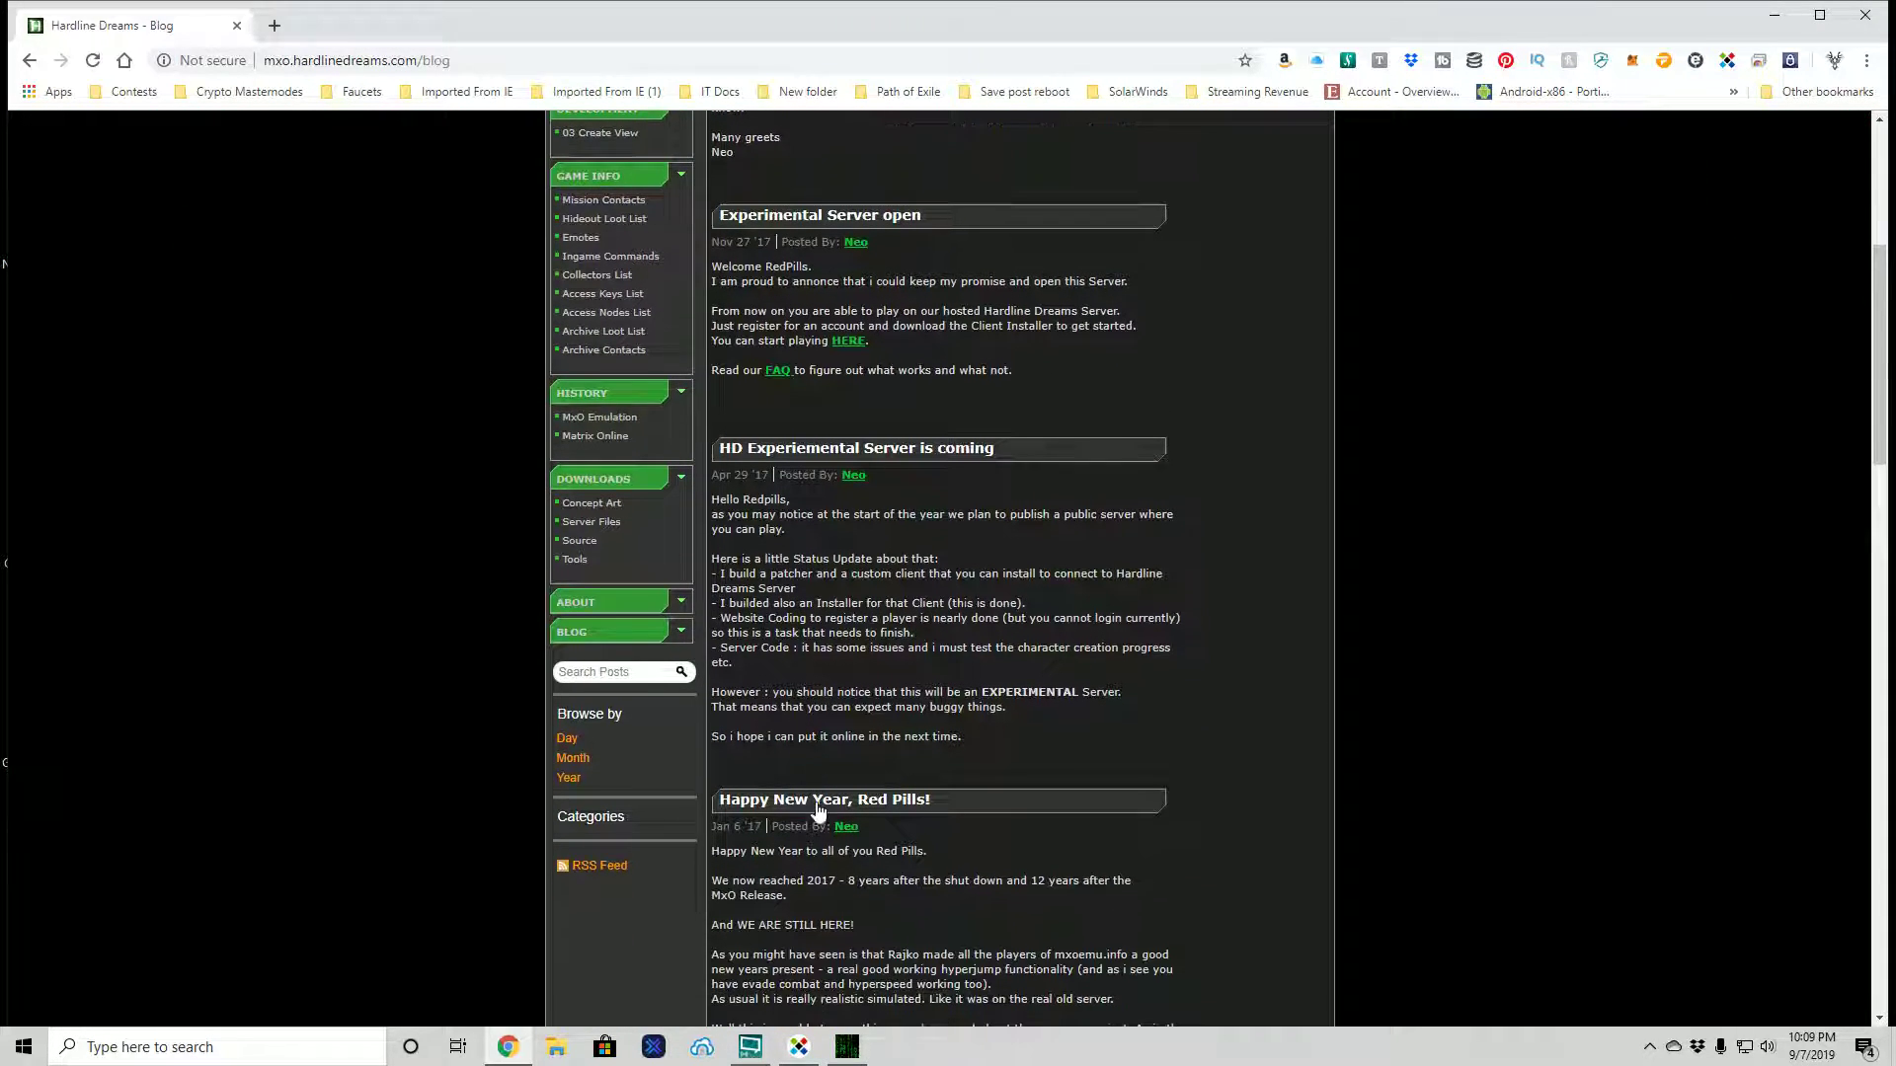
- Read the About page on the MxO emulator's Python, C++ and C# history
click(577, 601)
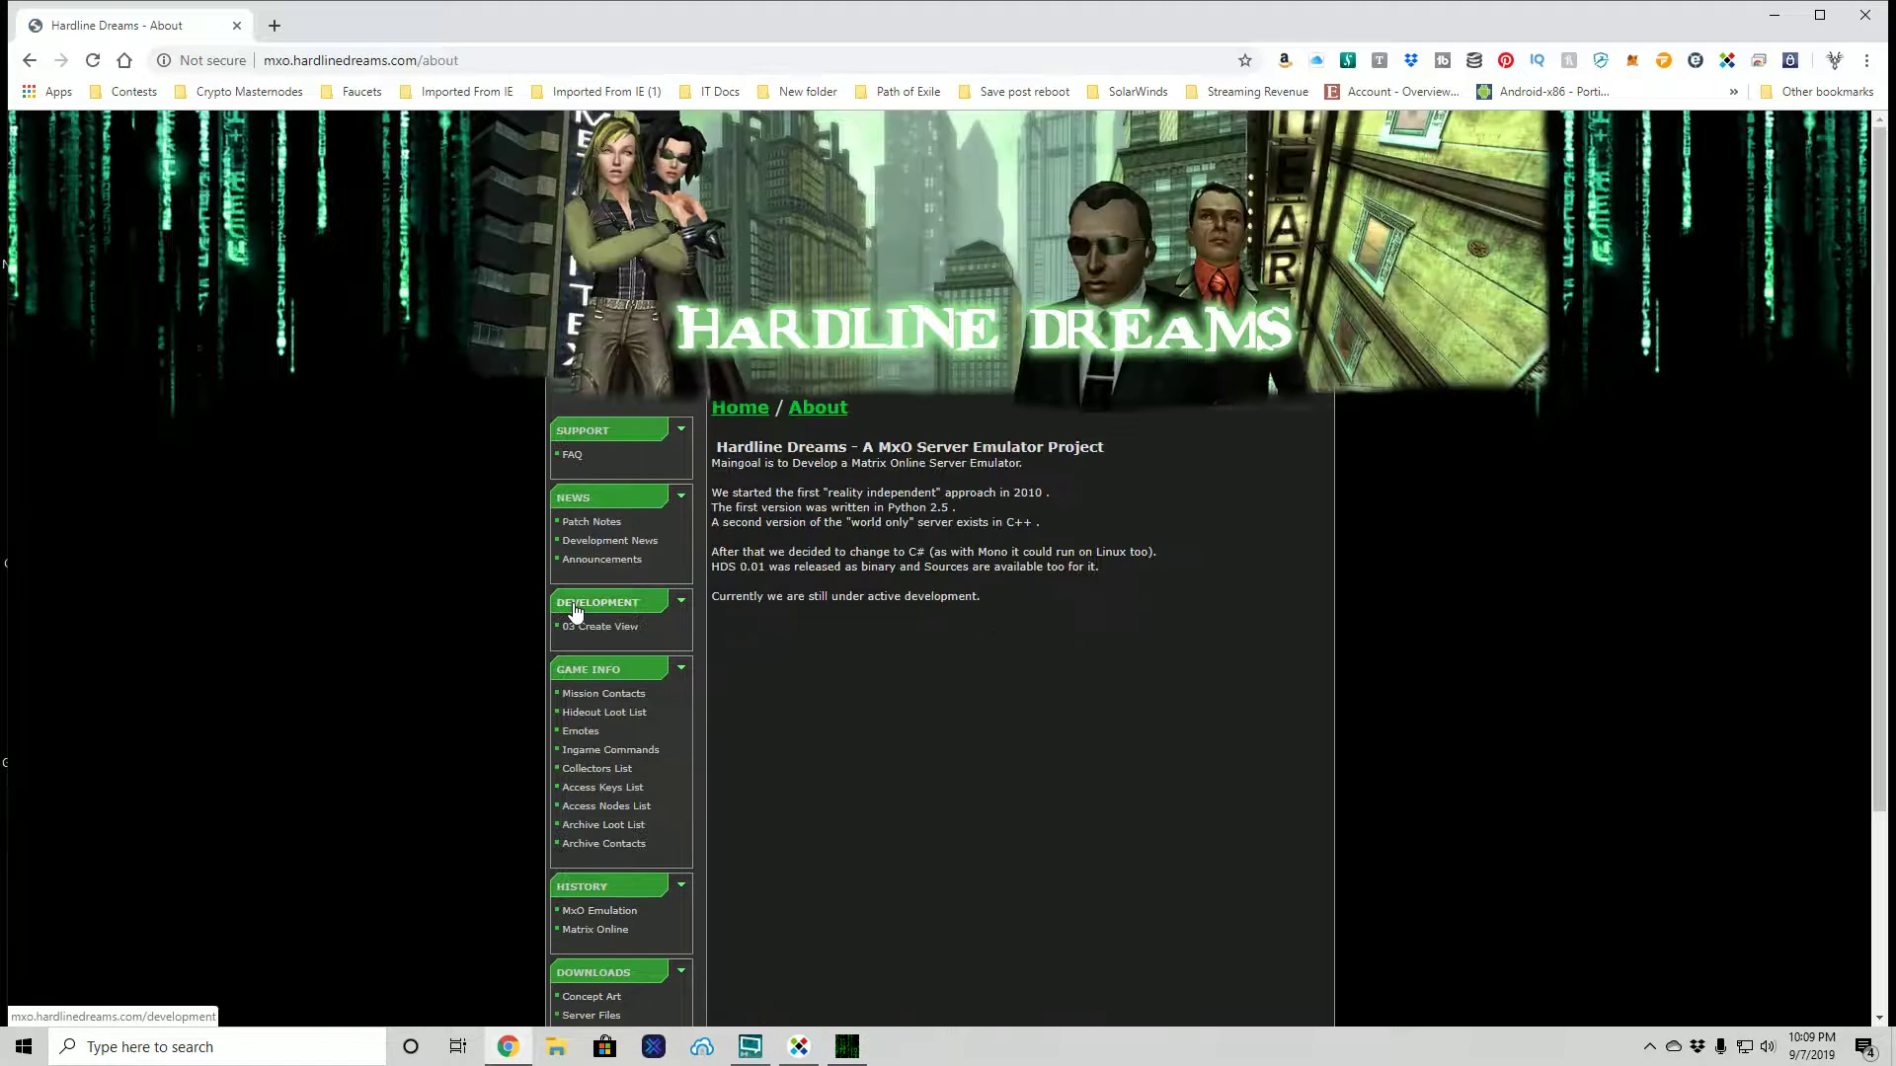
scroll(1025, 637, down, 3)
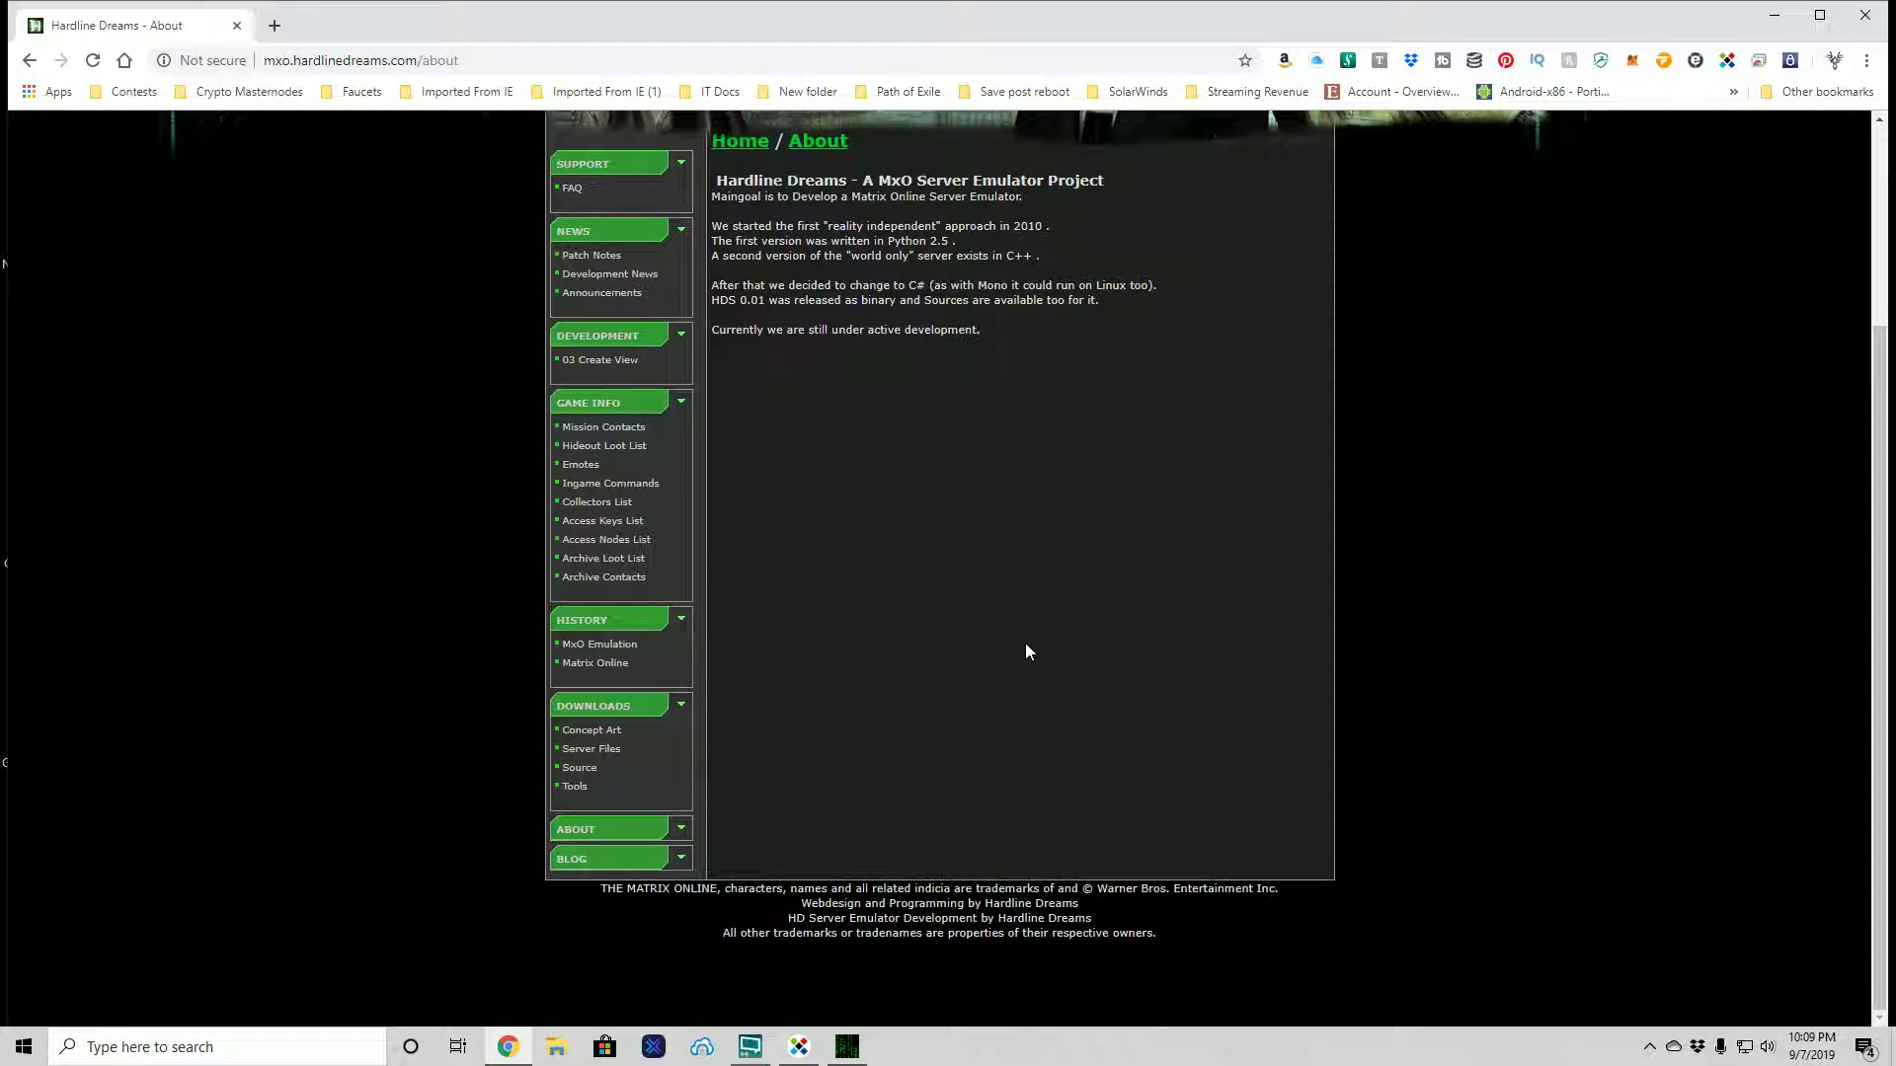
scroll(1025, 650, up, 3)
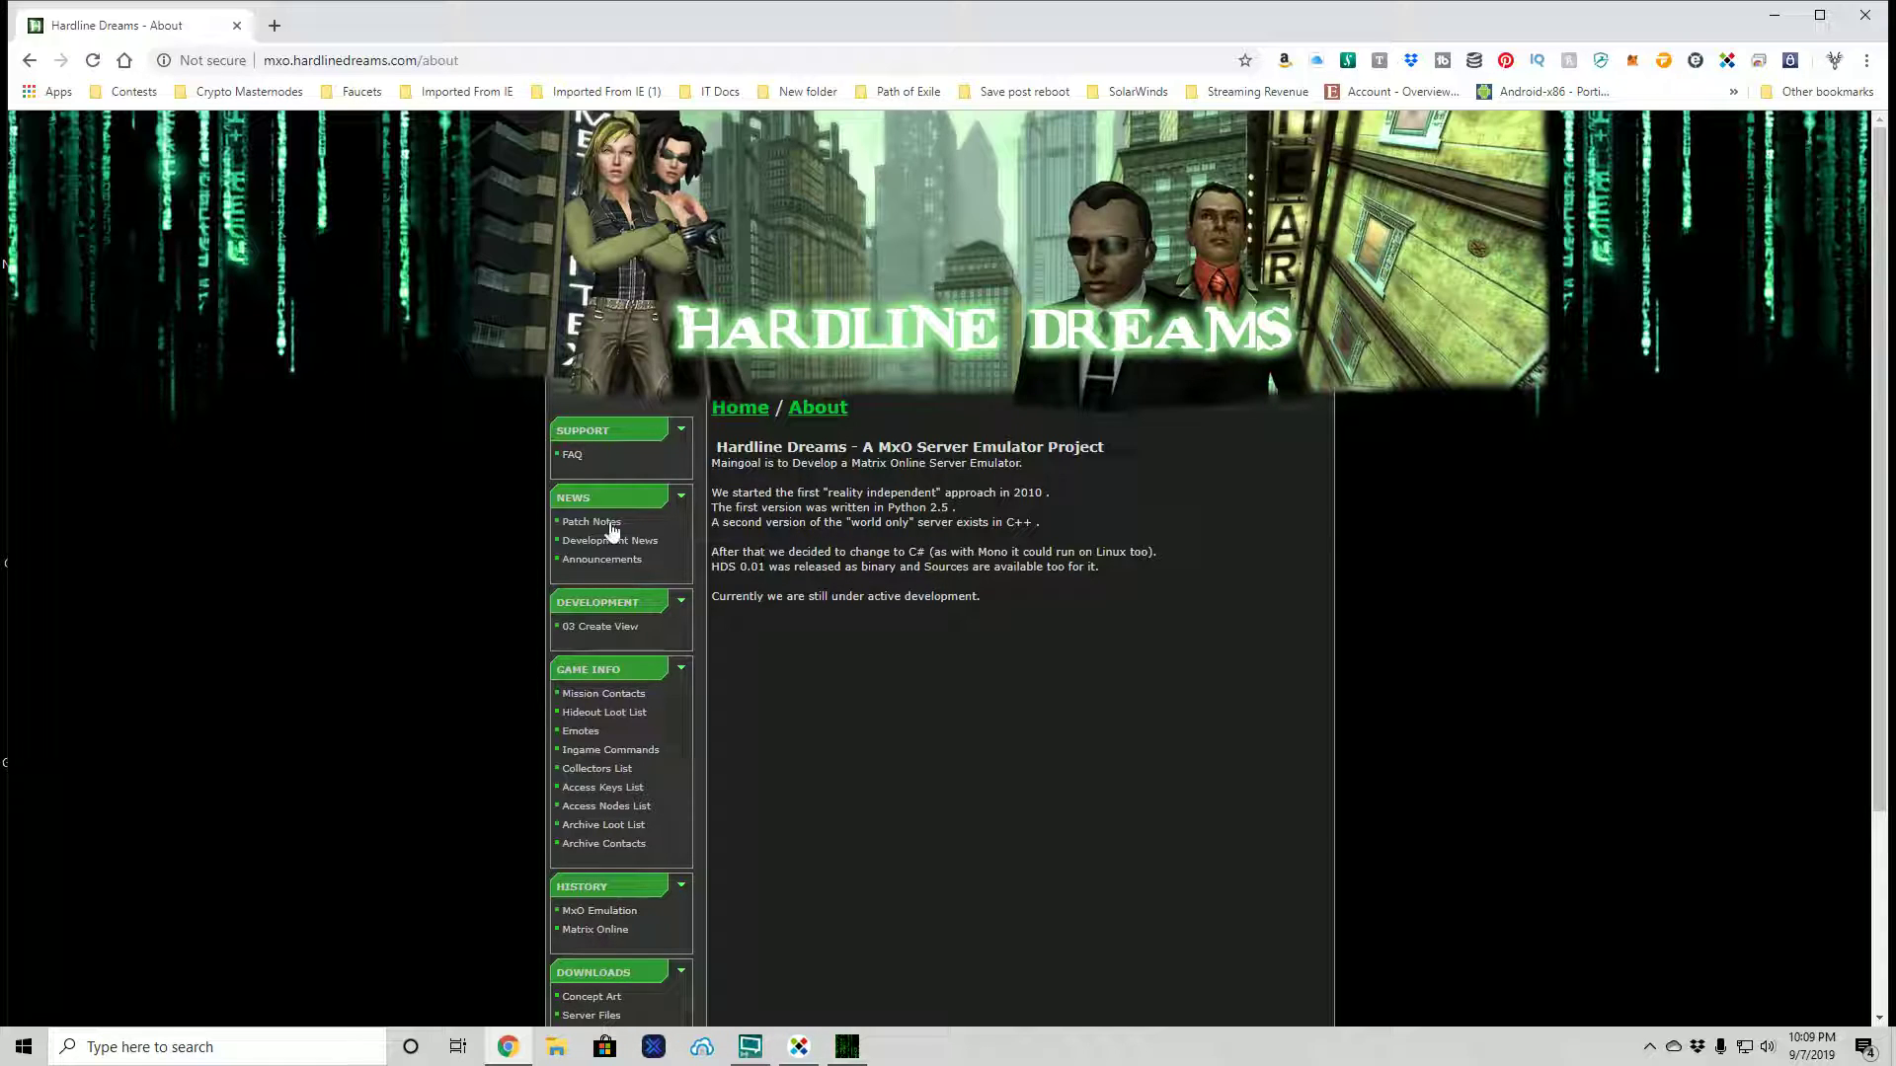
- Read the Players FAQ to the end, including experimental server status and implemented features
click(572, 455)
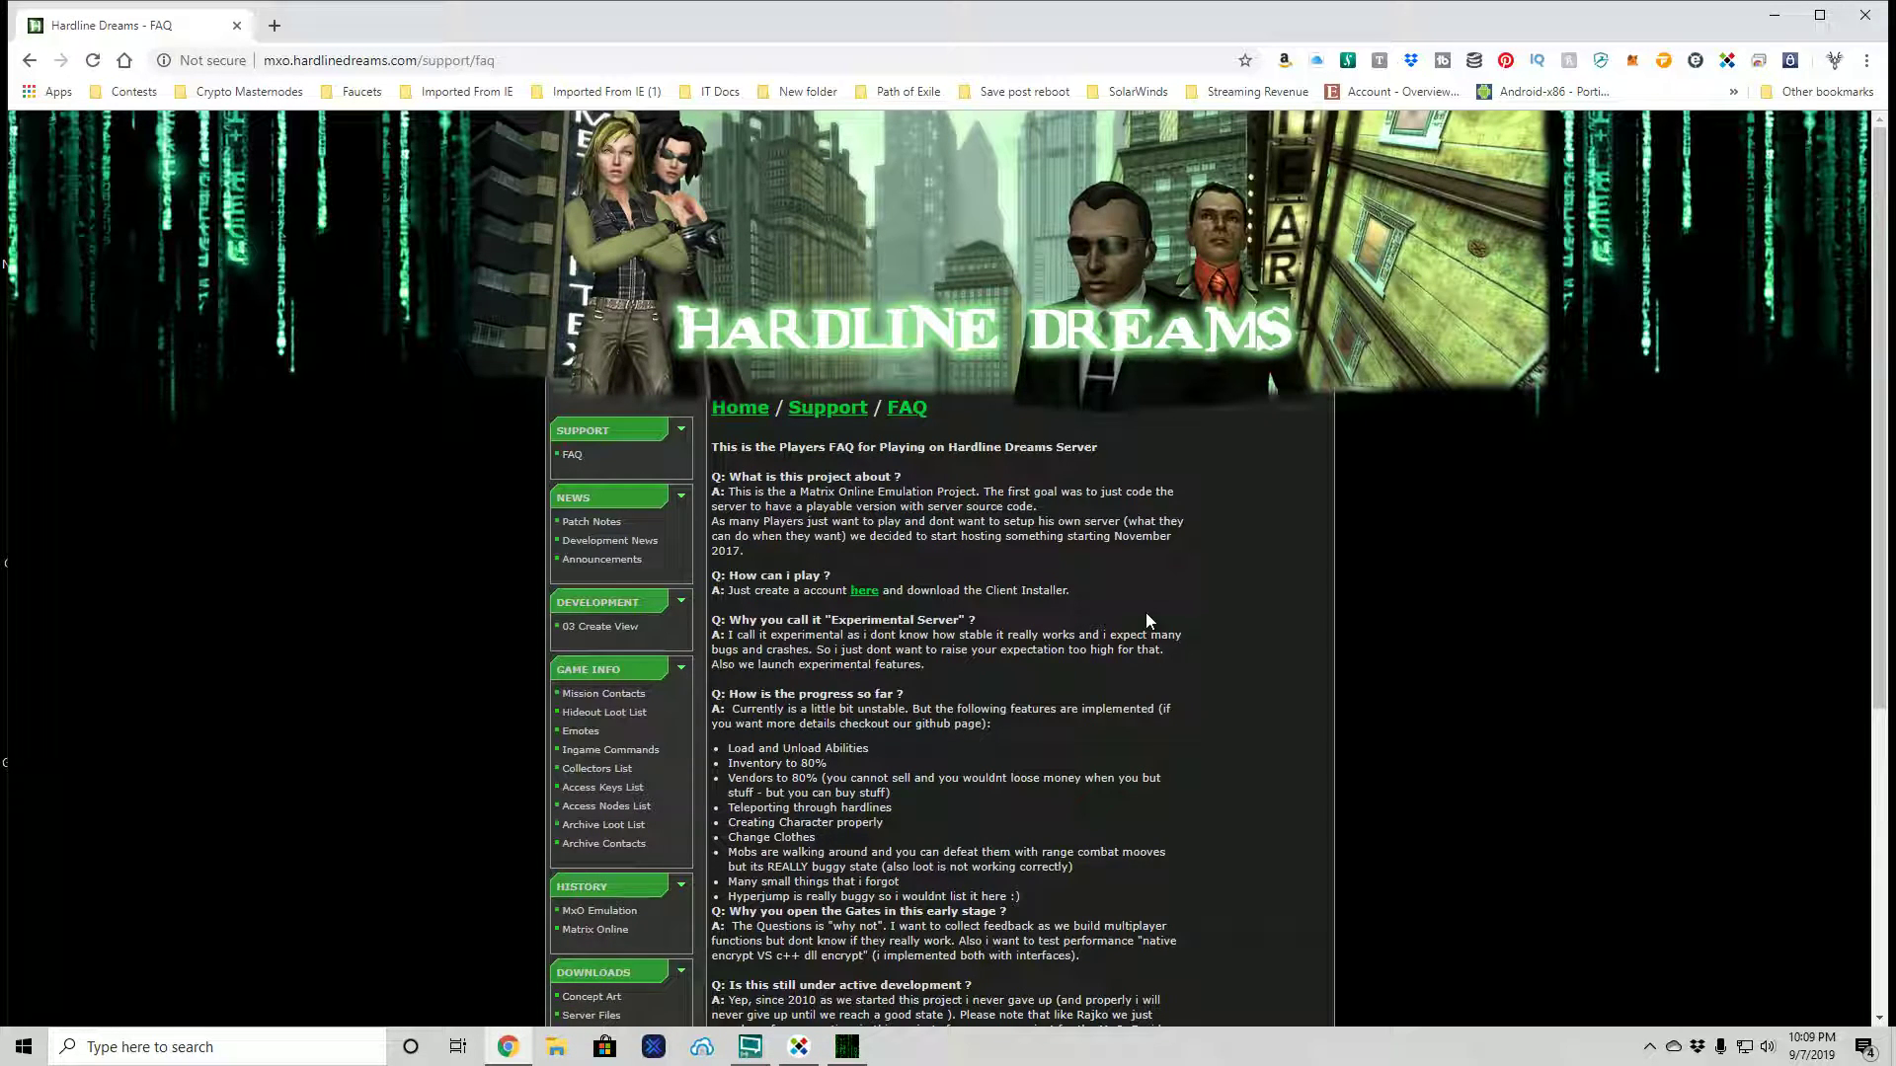
scroll(1147, 620, down, 1)
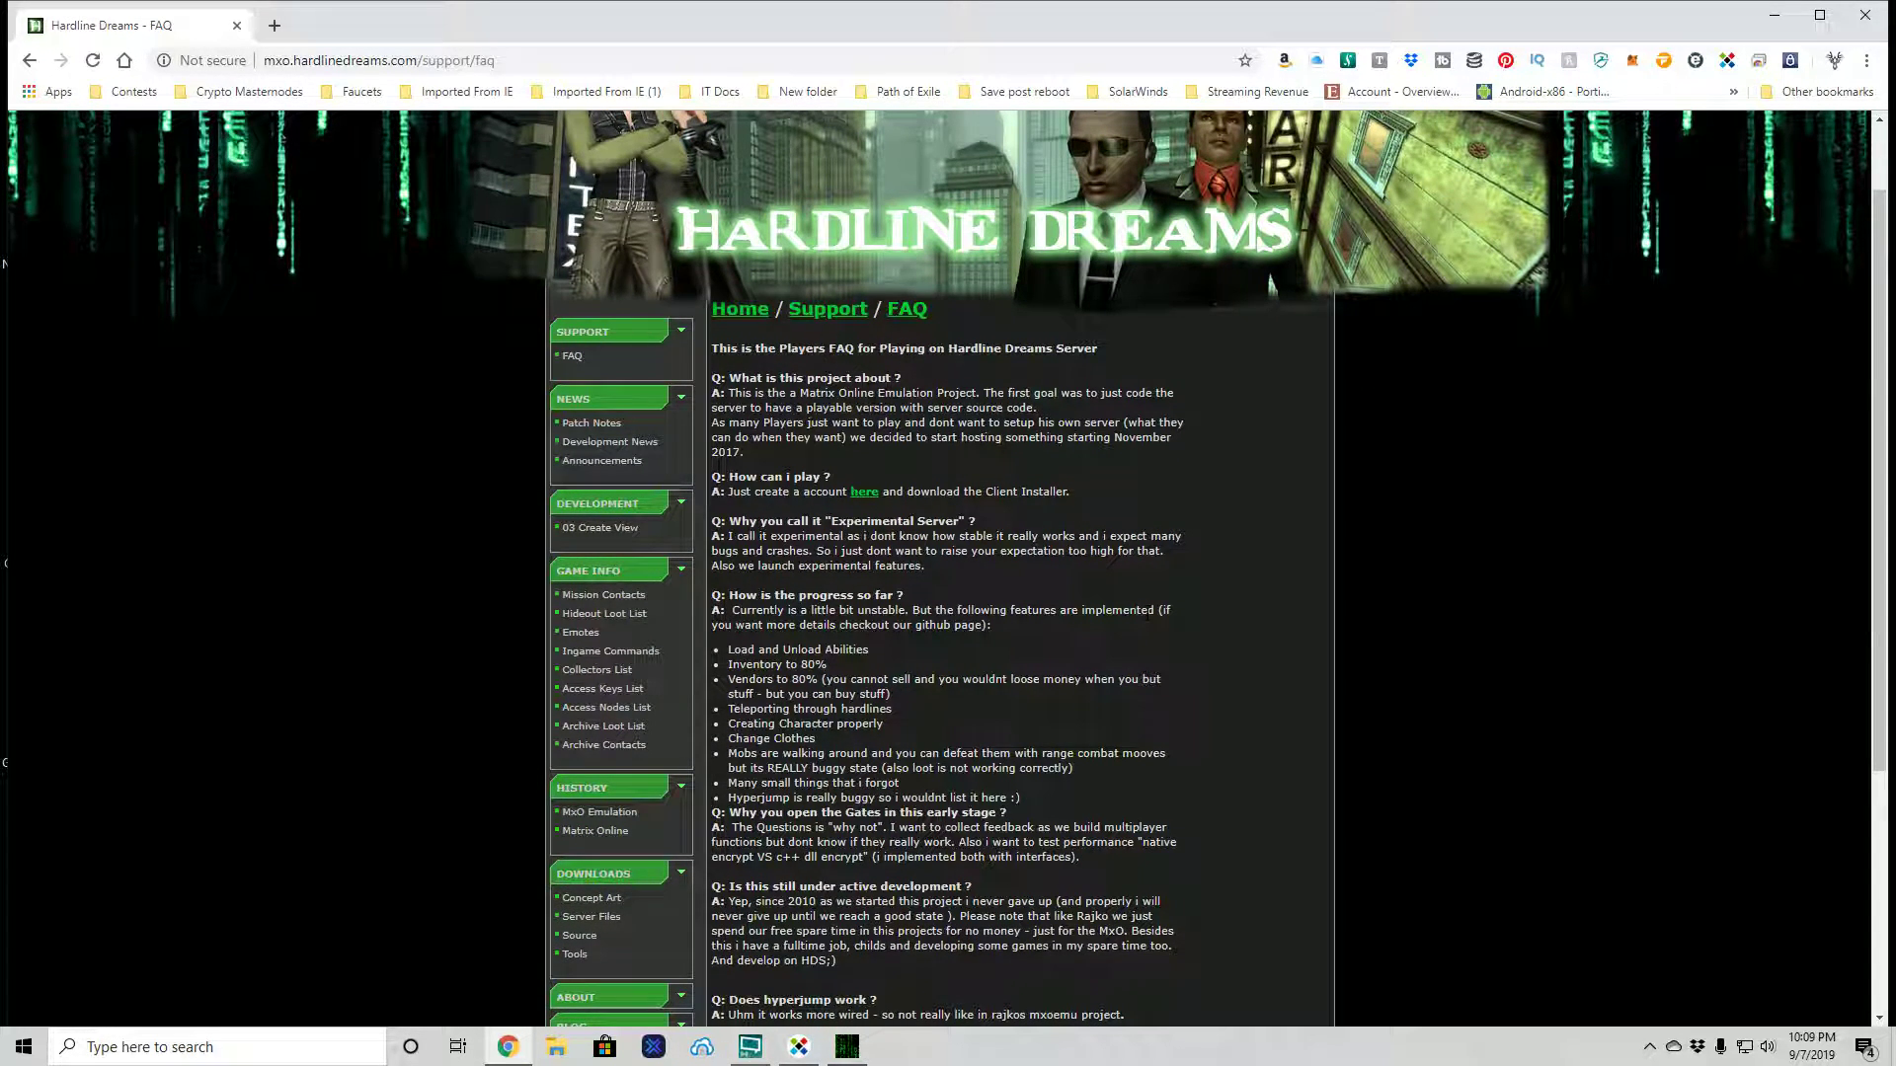
scroll(1147, 621, down, 2)
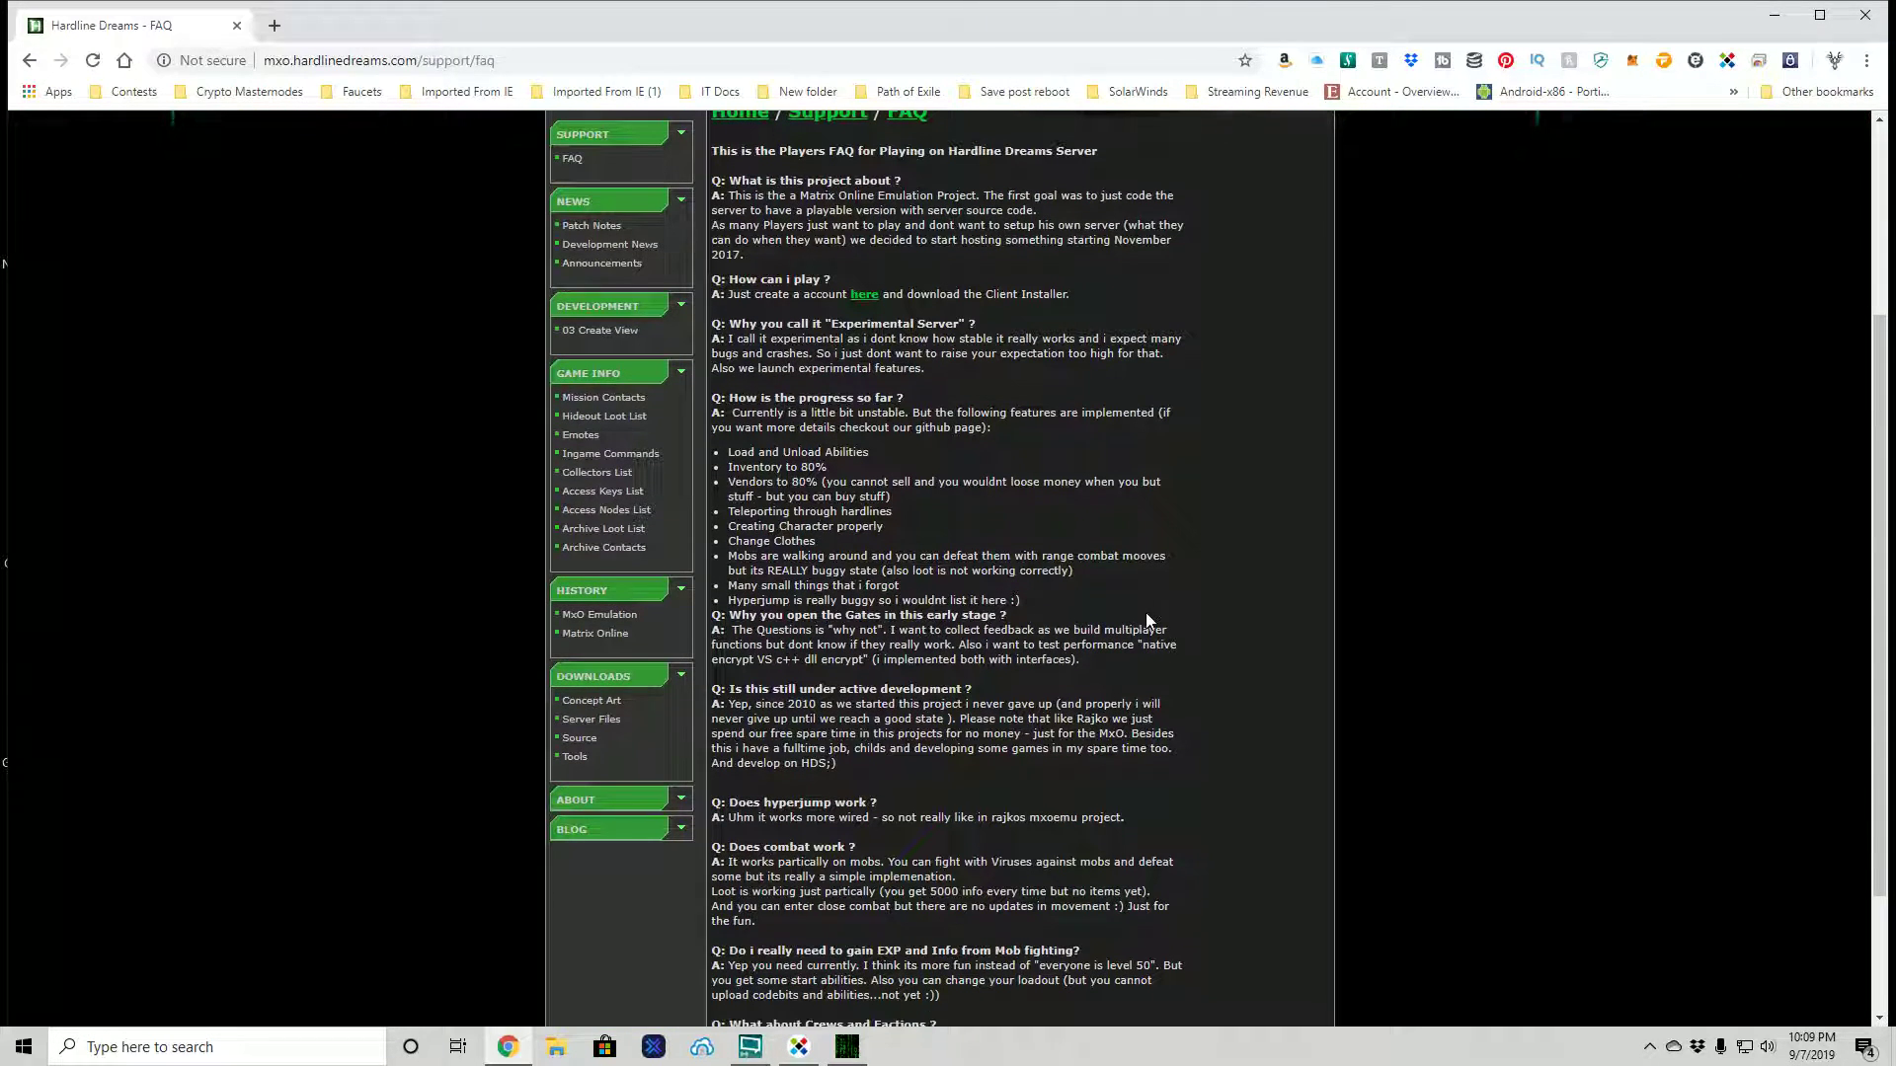
scroll(1146, 621, down, 1)
scroll(1146, 620, down, 1)
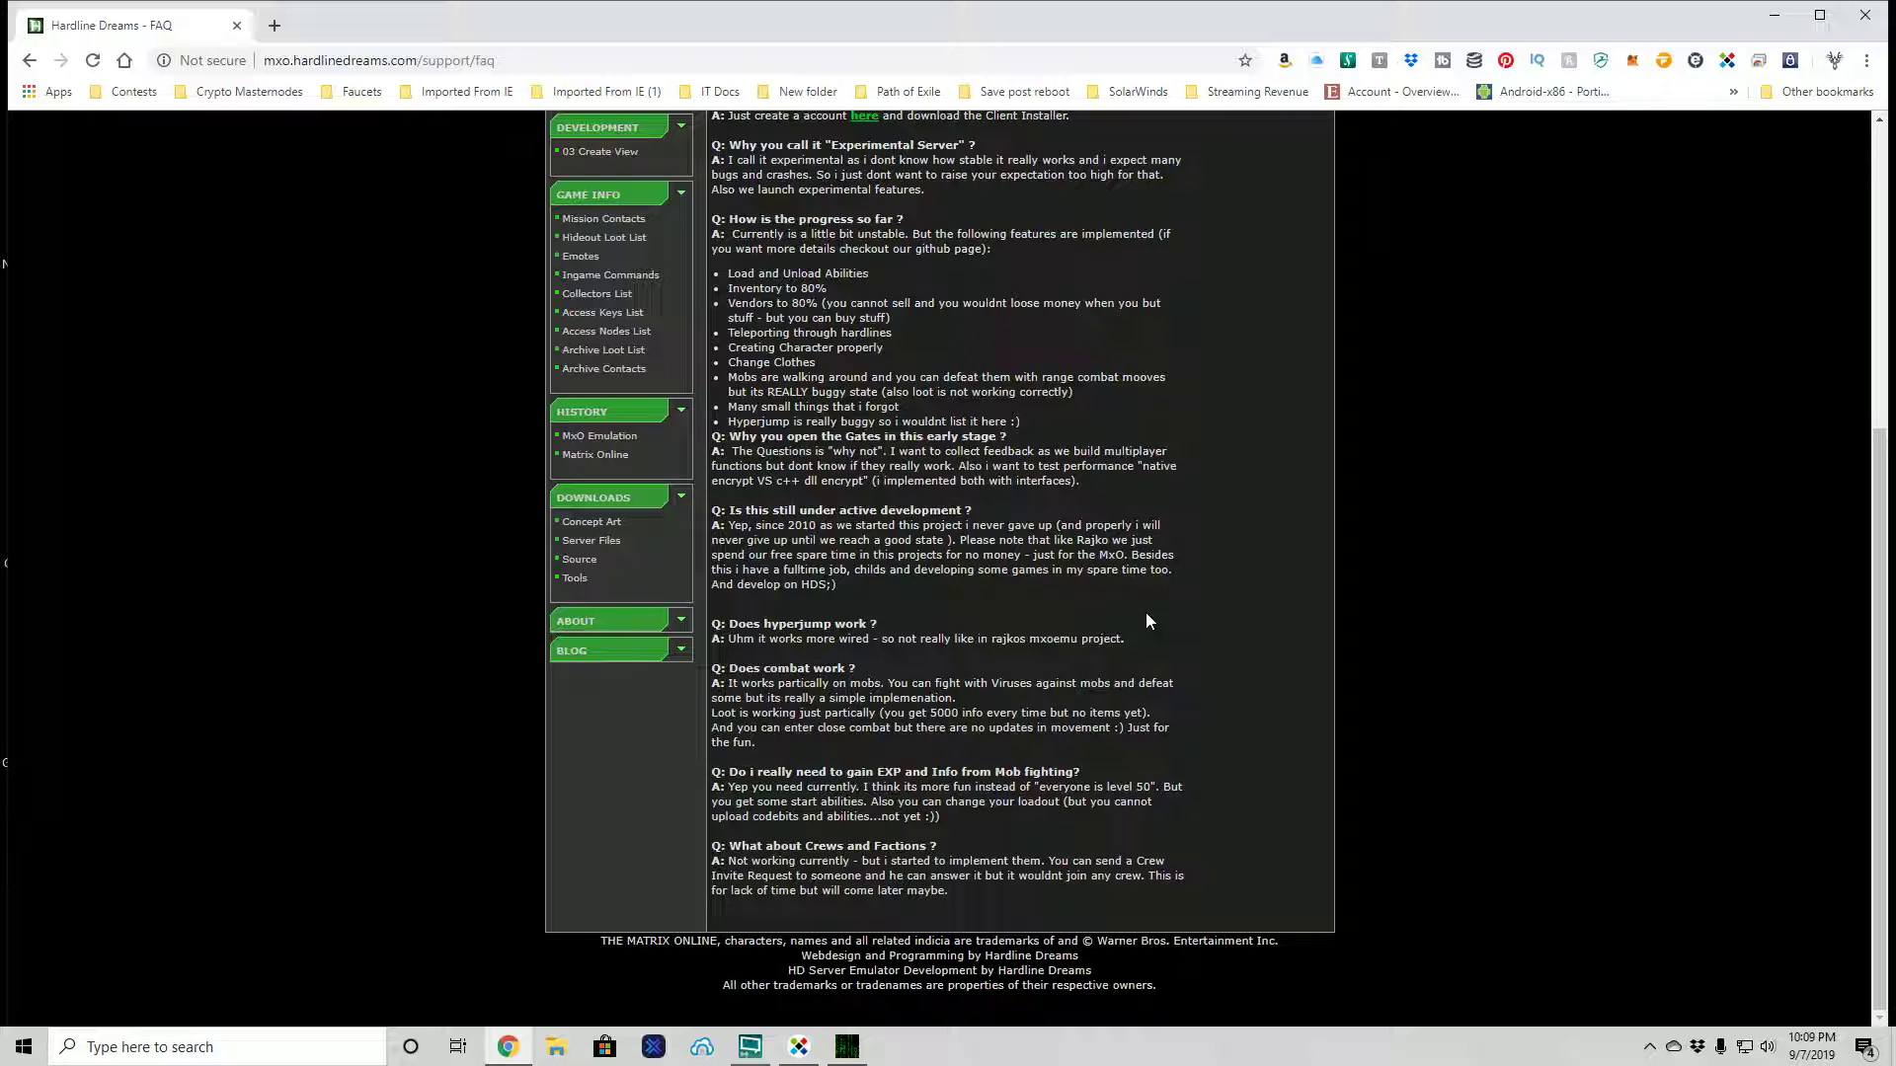
- Minimise Chrome and move the still-Authenticating launcher window up and to the right
click(1773, 15)
drag(944, 359, 1125, 255)
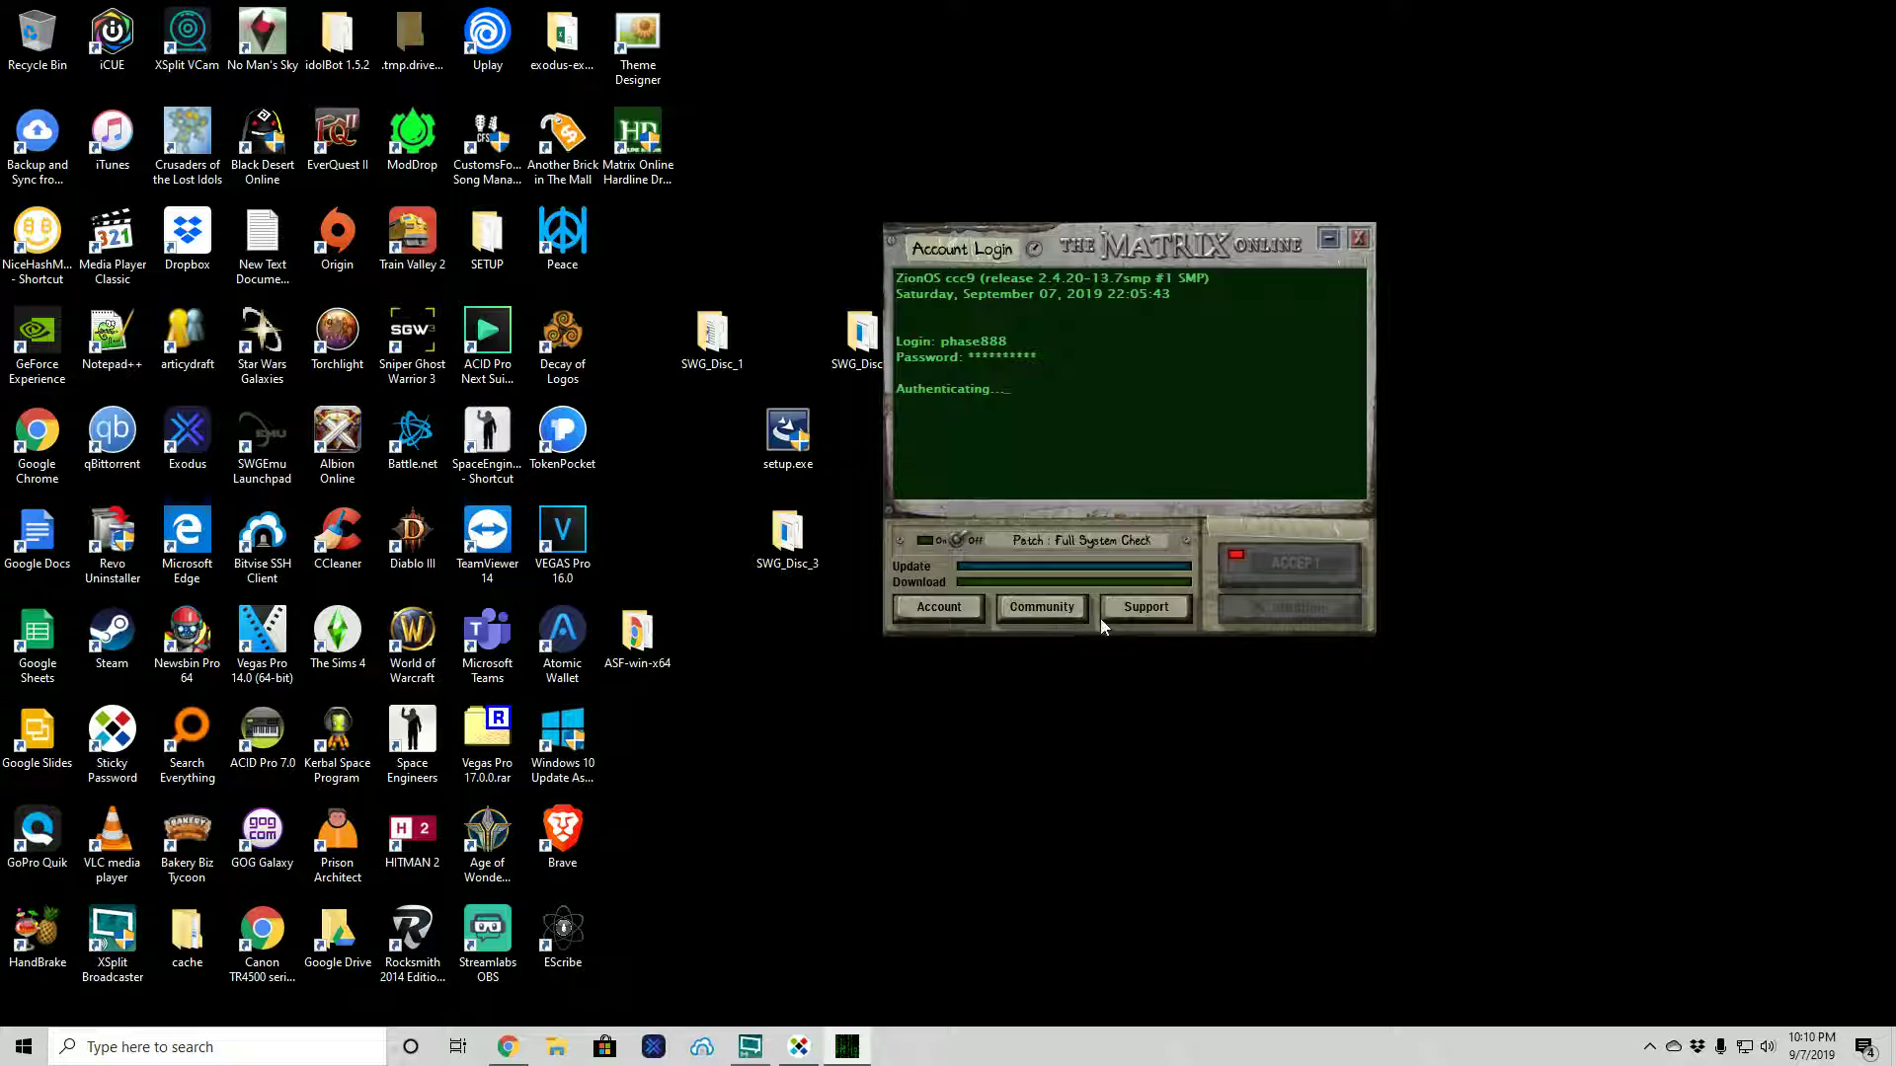
- Open the forum via the launcher's Community button and scroll its General, Documentation, Matrix Online and Archived sections
click(1027, 608)
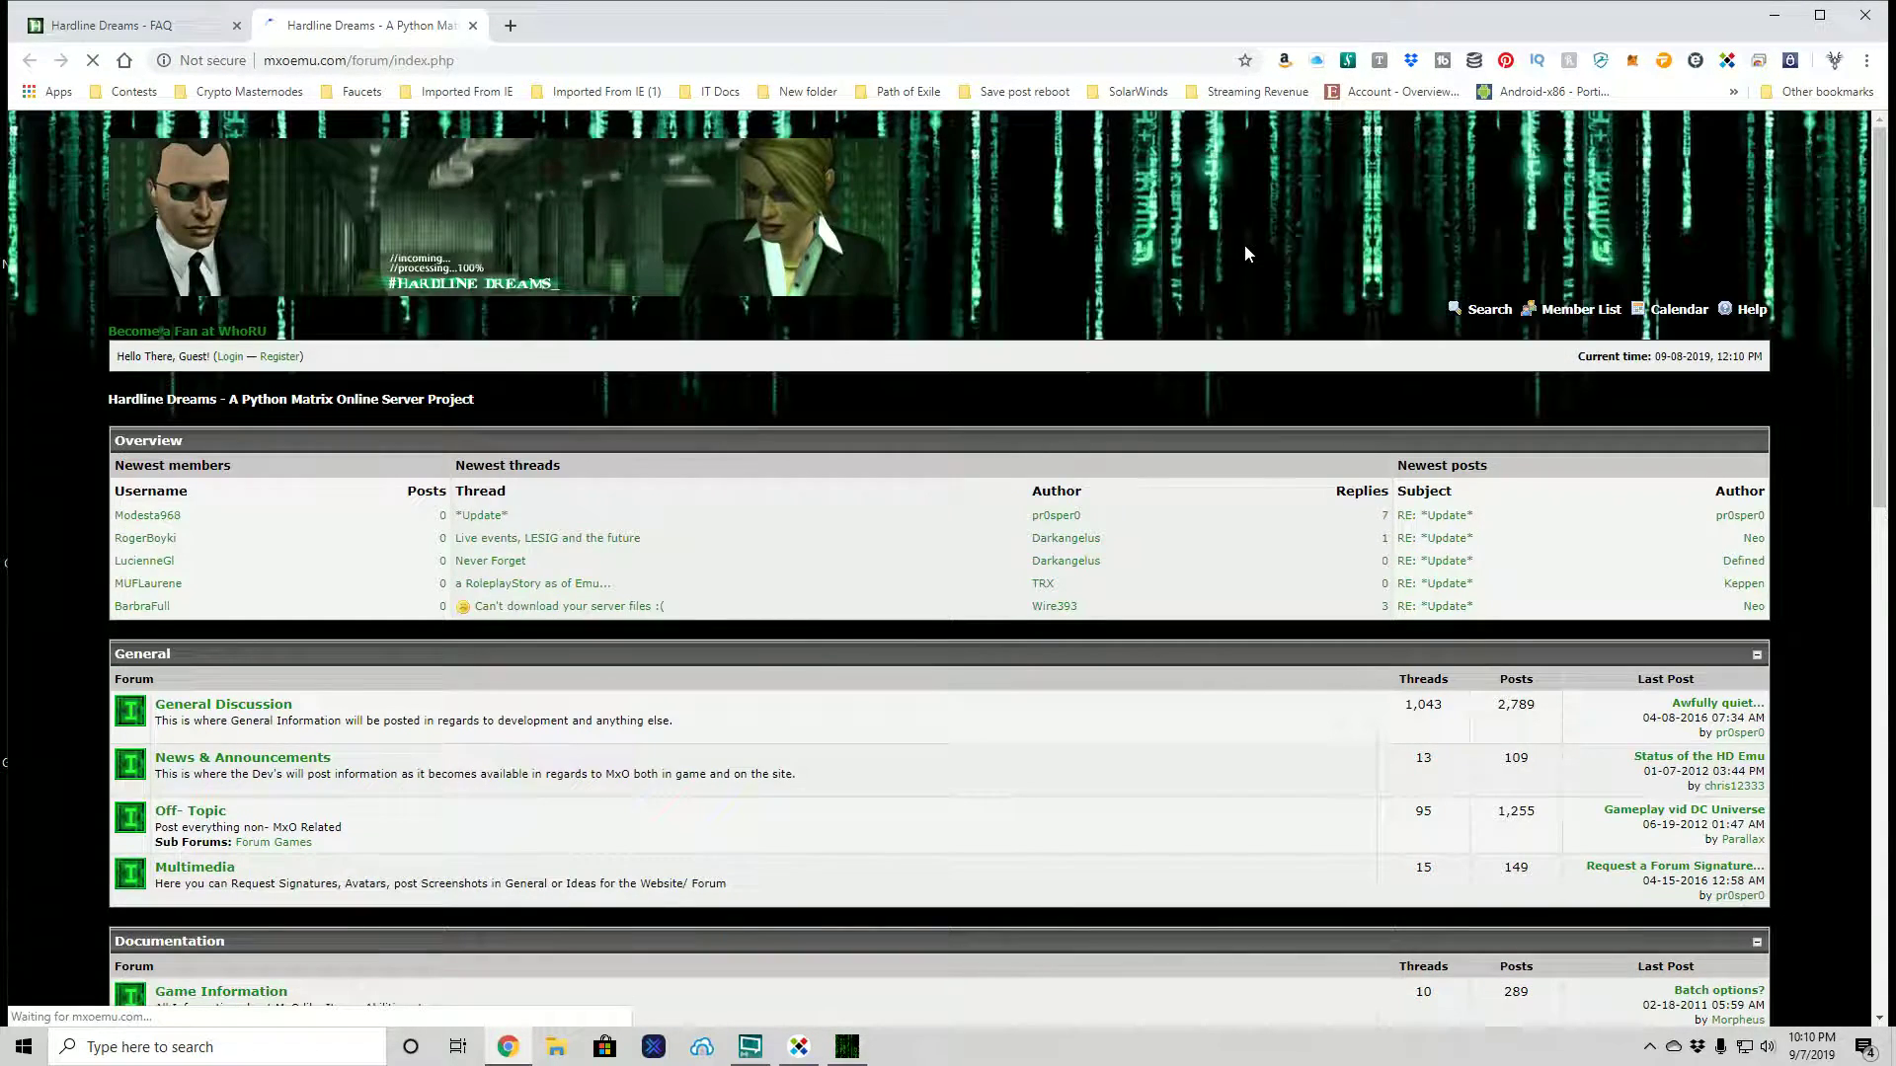
scroll(1242, 247, down, 3)
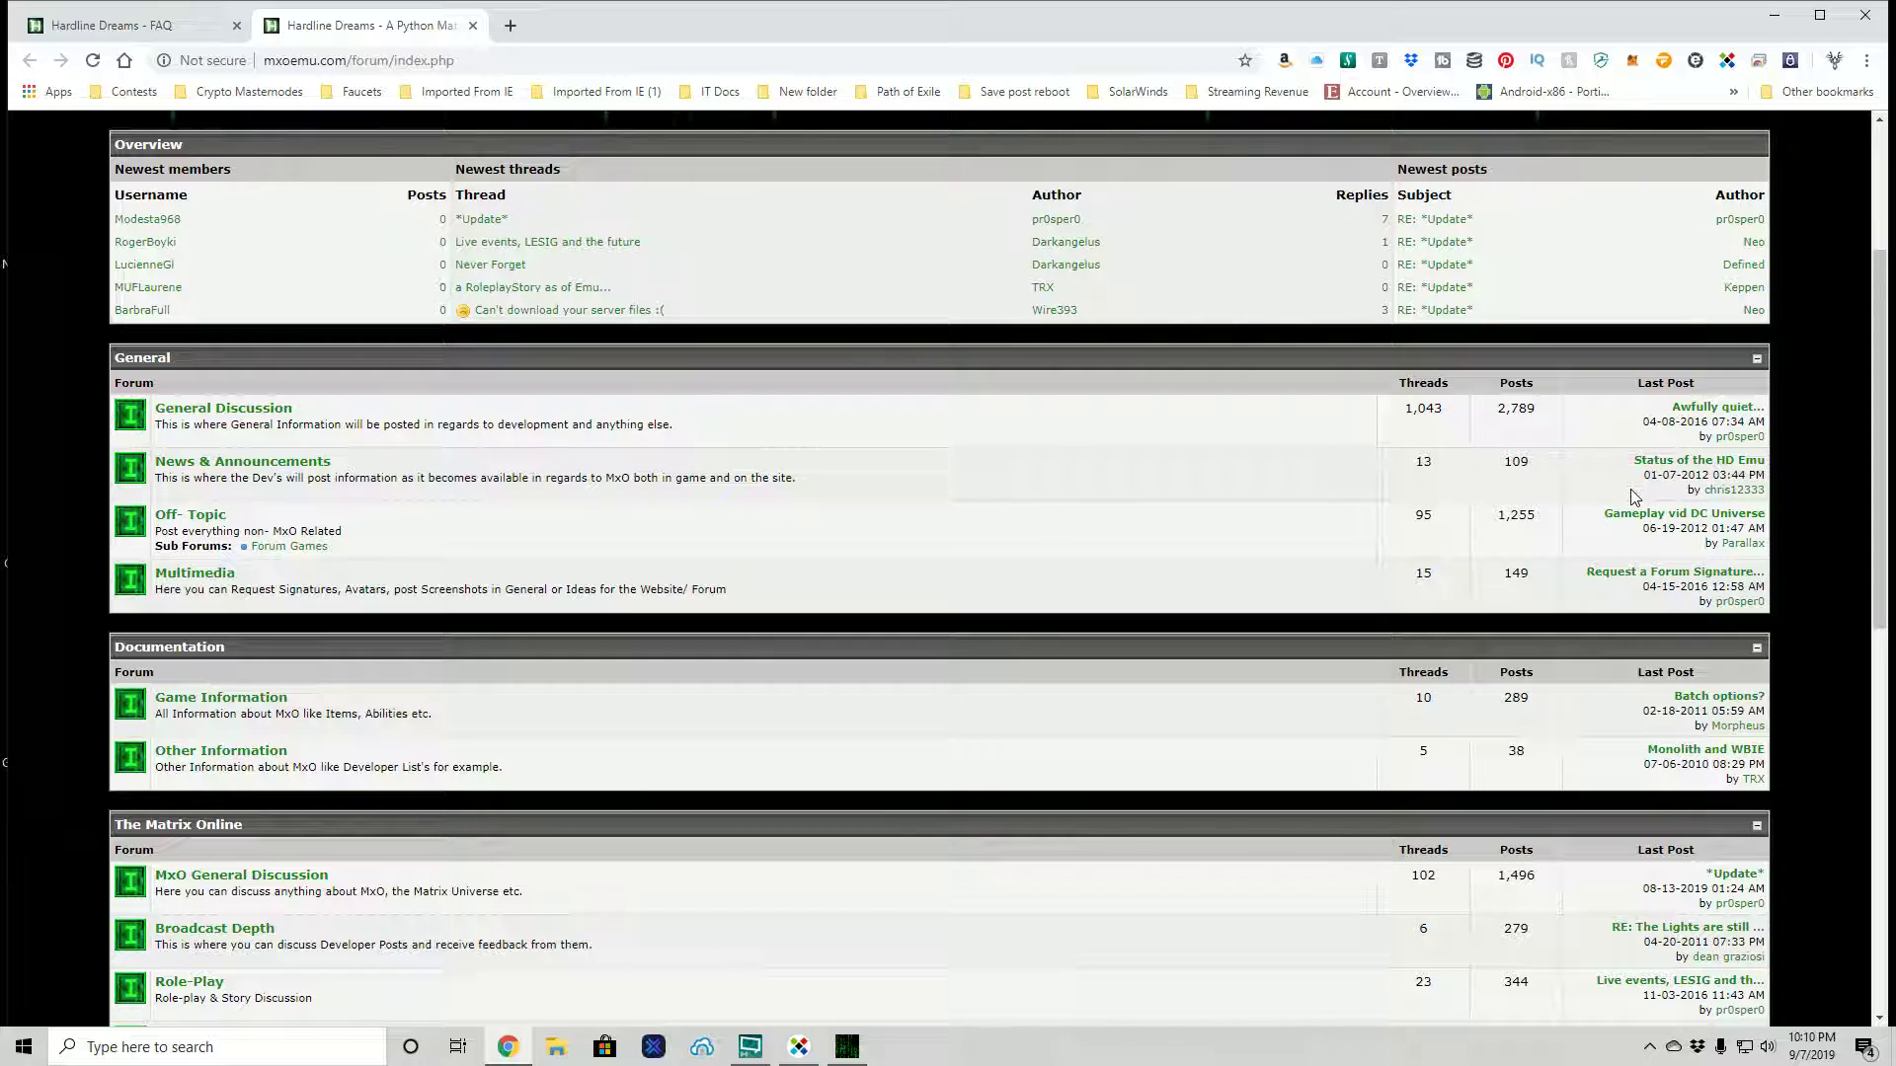
scroll(1631, 497, down, 2)
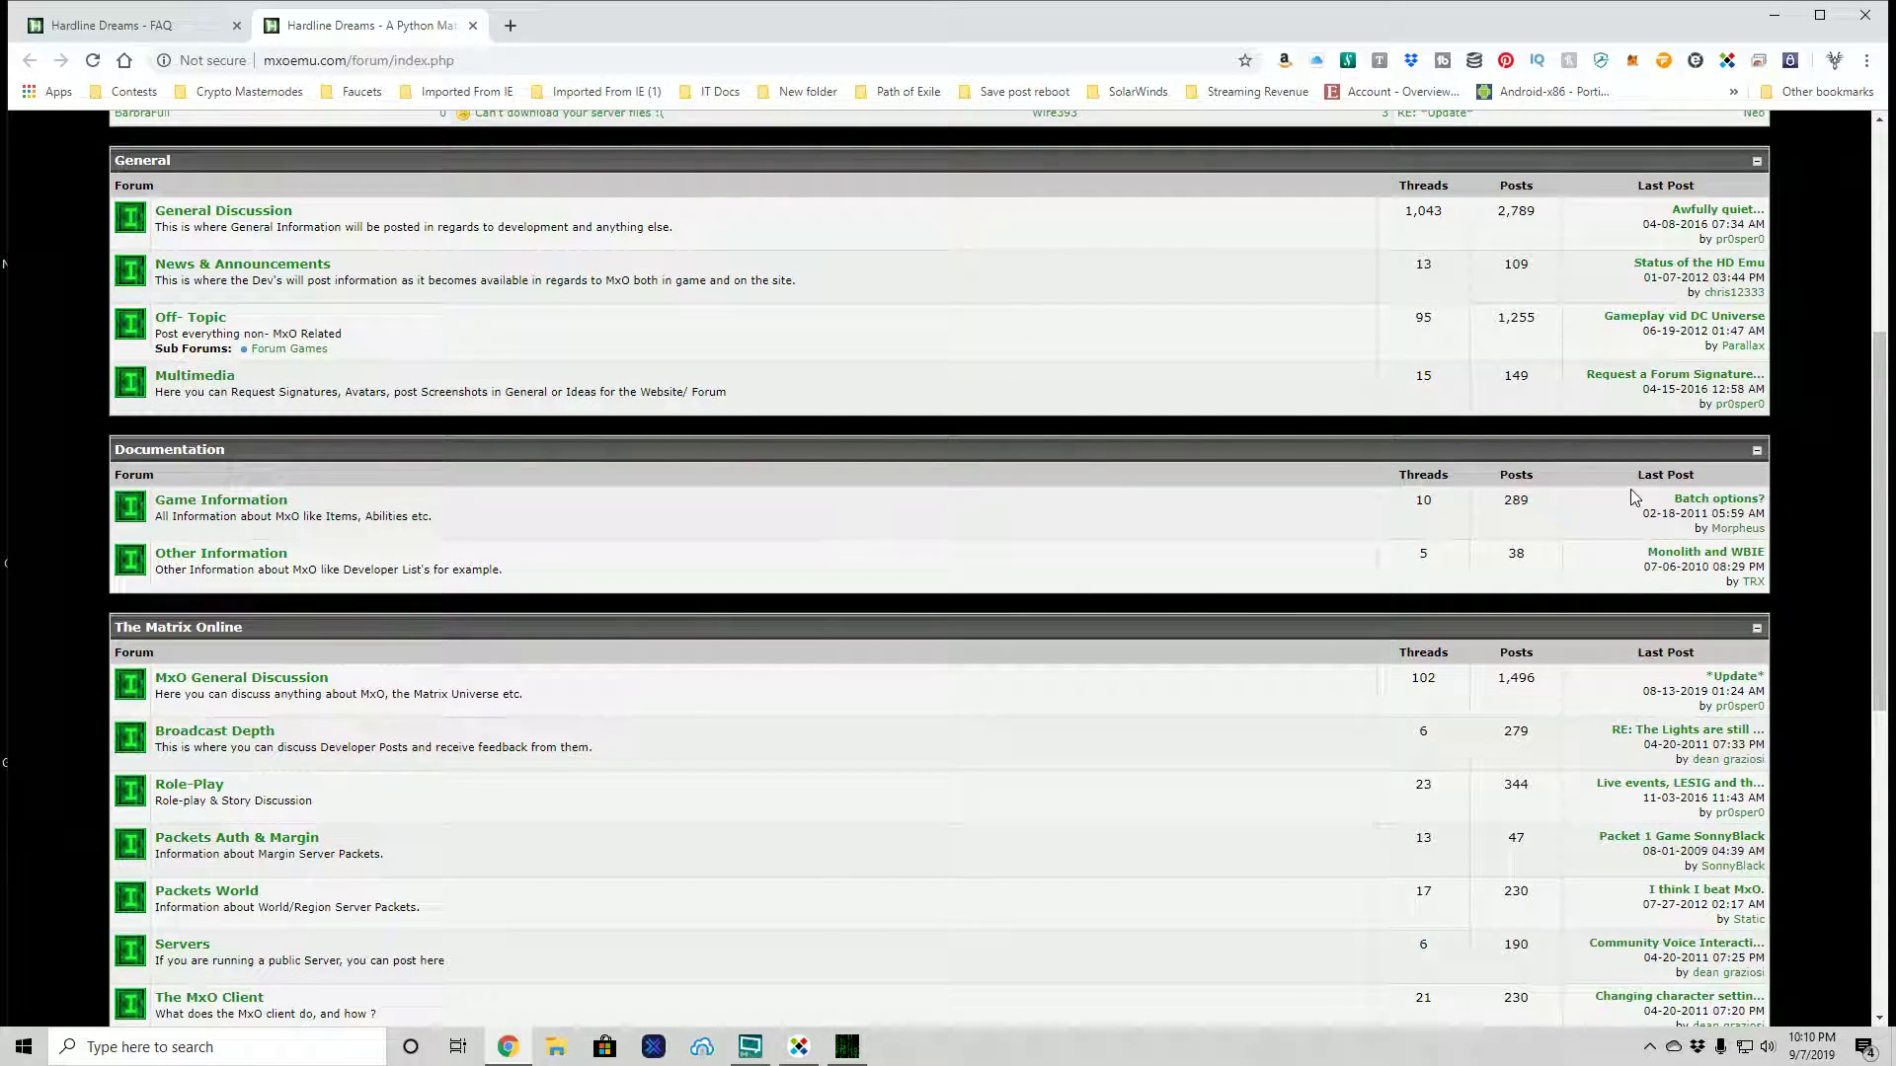
scroll(1632, 496, down, 1)
scroll(1632, 497, down, 1)
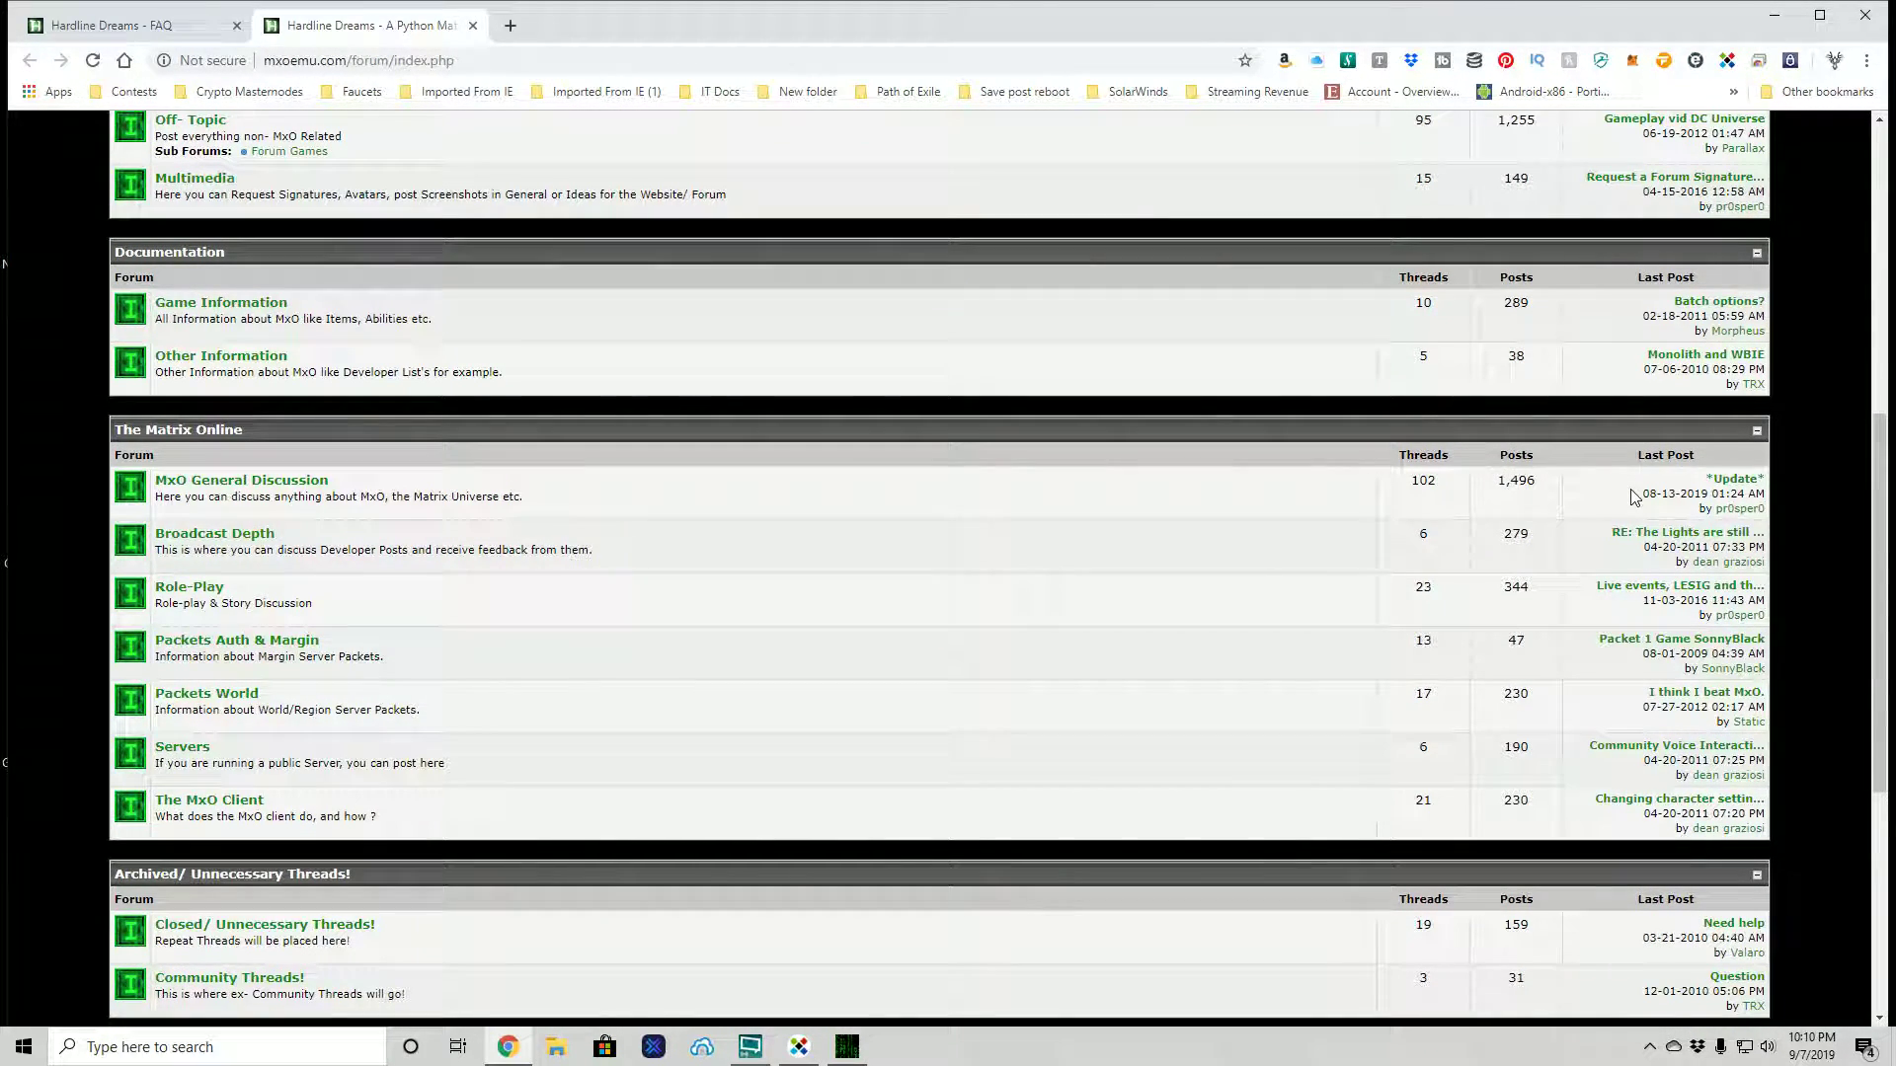
scroll(1631, 497, down, 1)
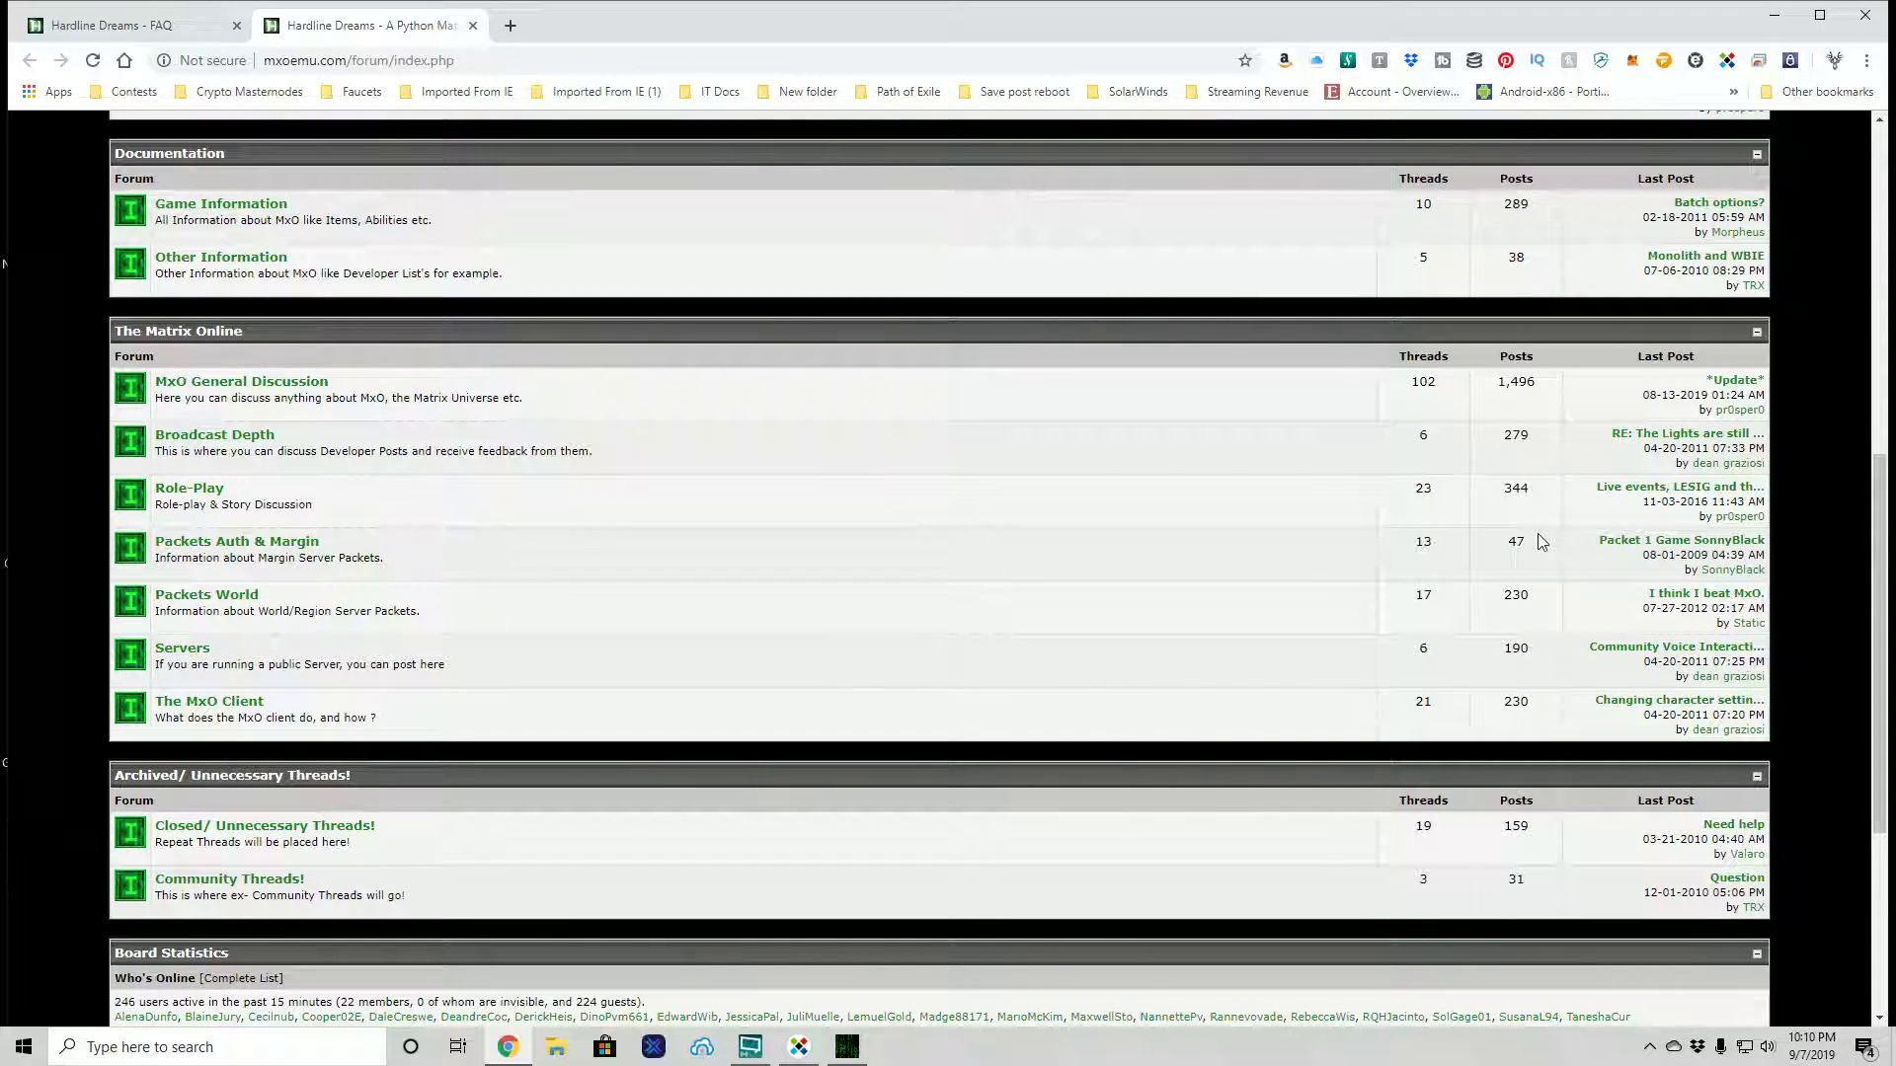
scroll(1542, 541, down, 1)
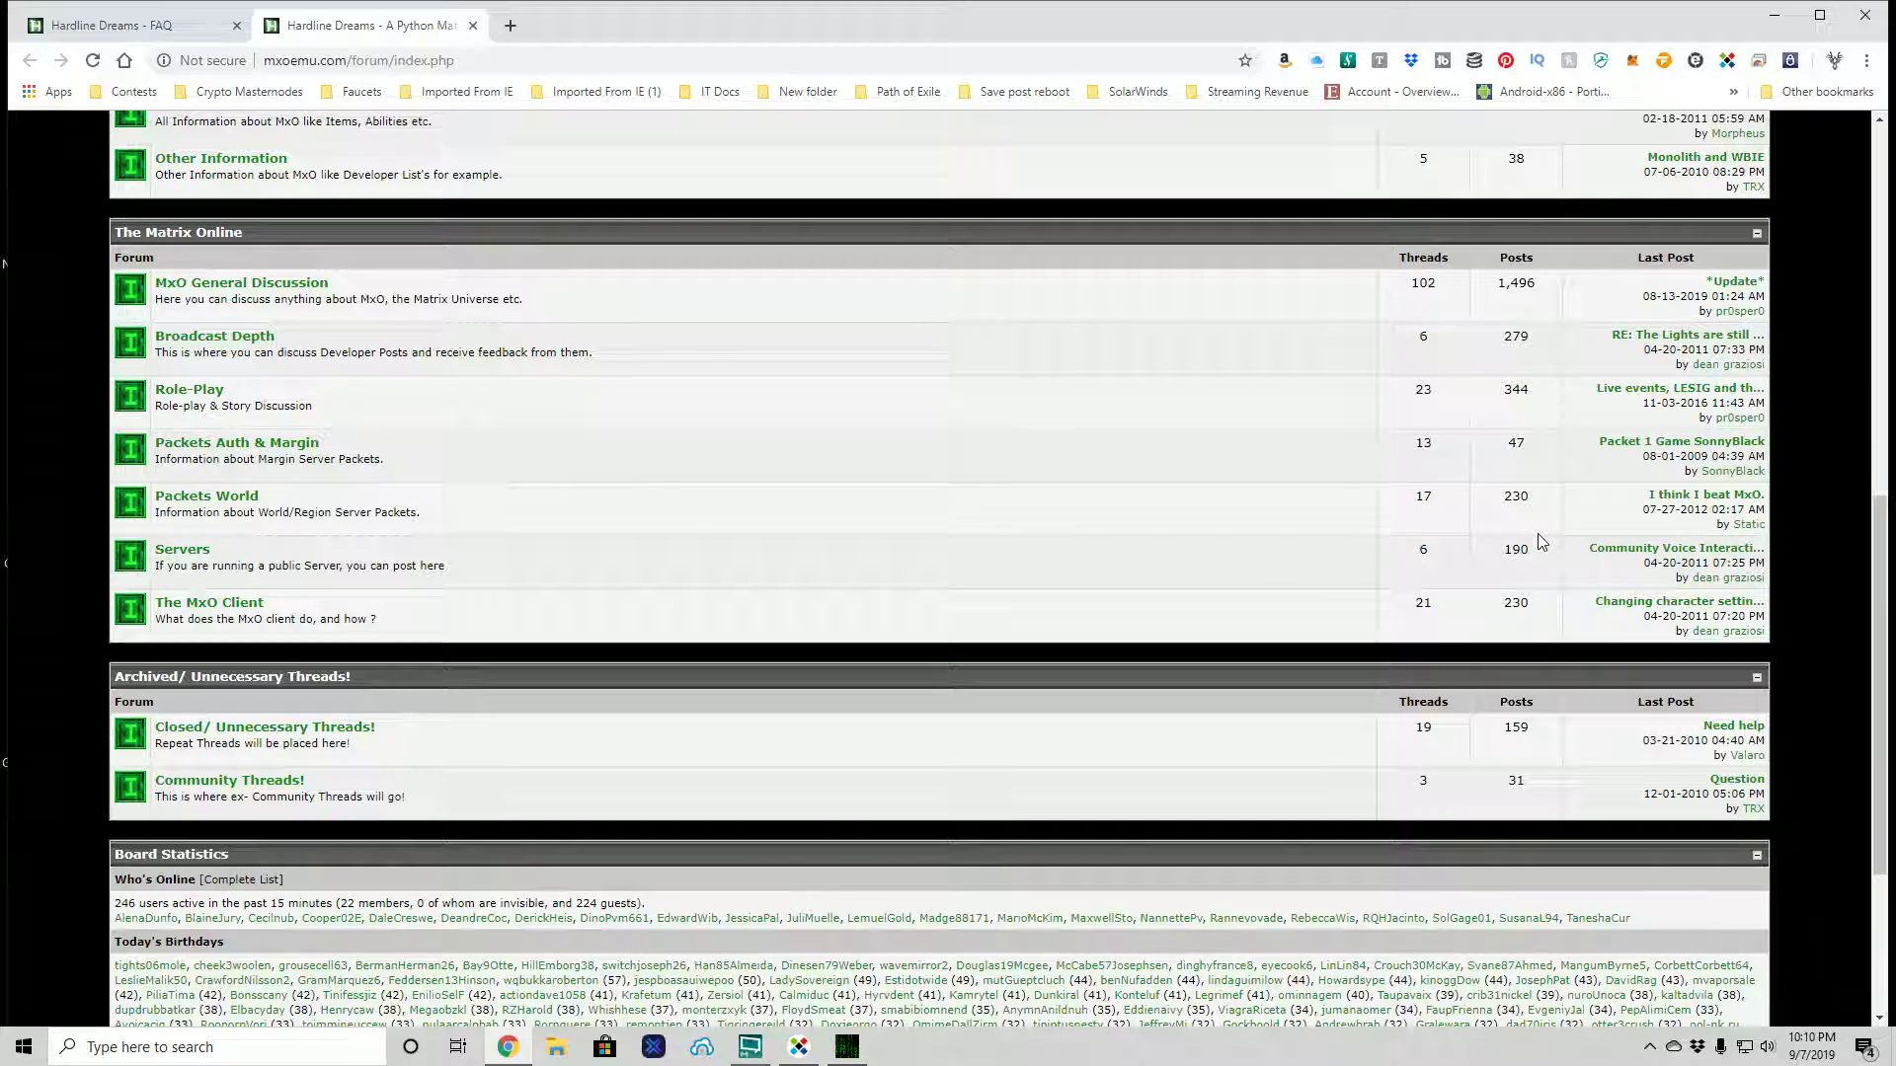
scroll(1542, 541, up, 6)
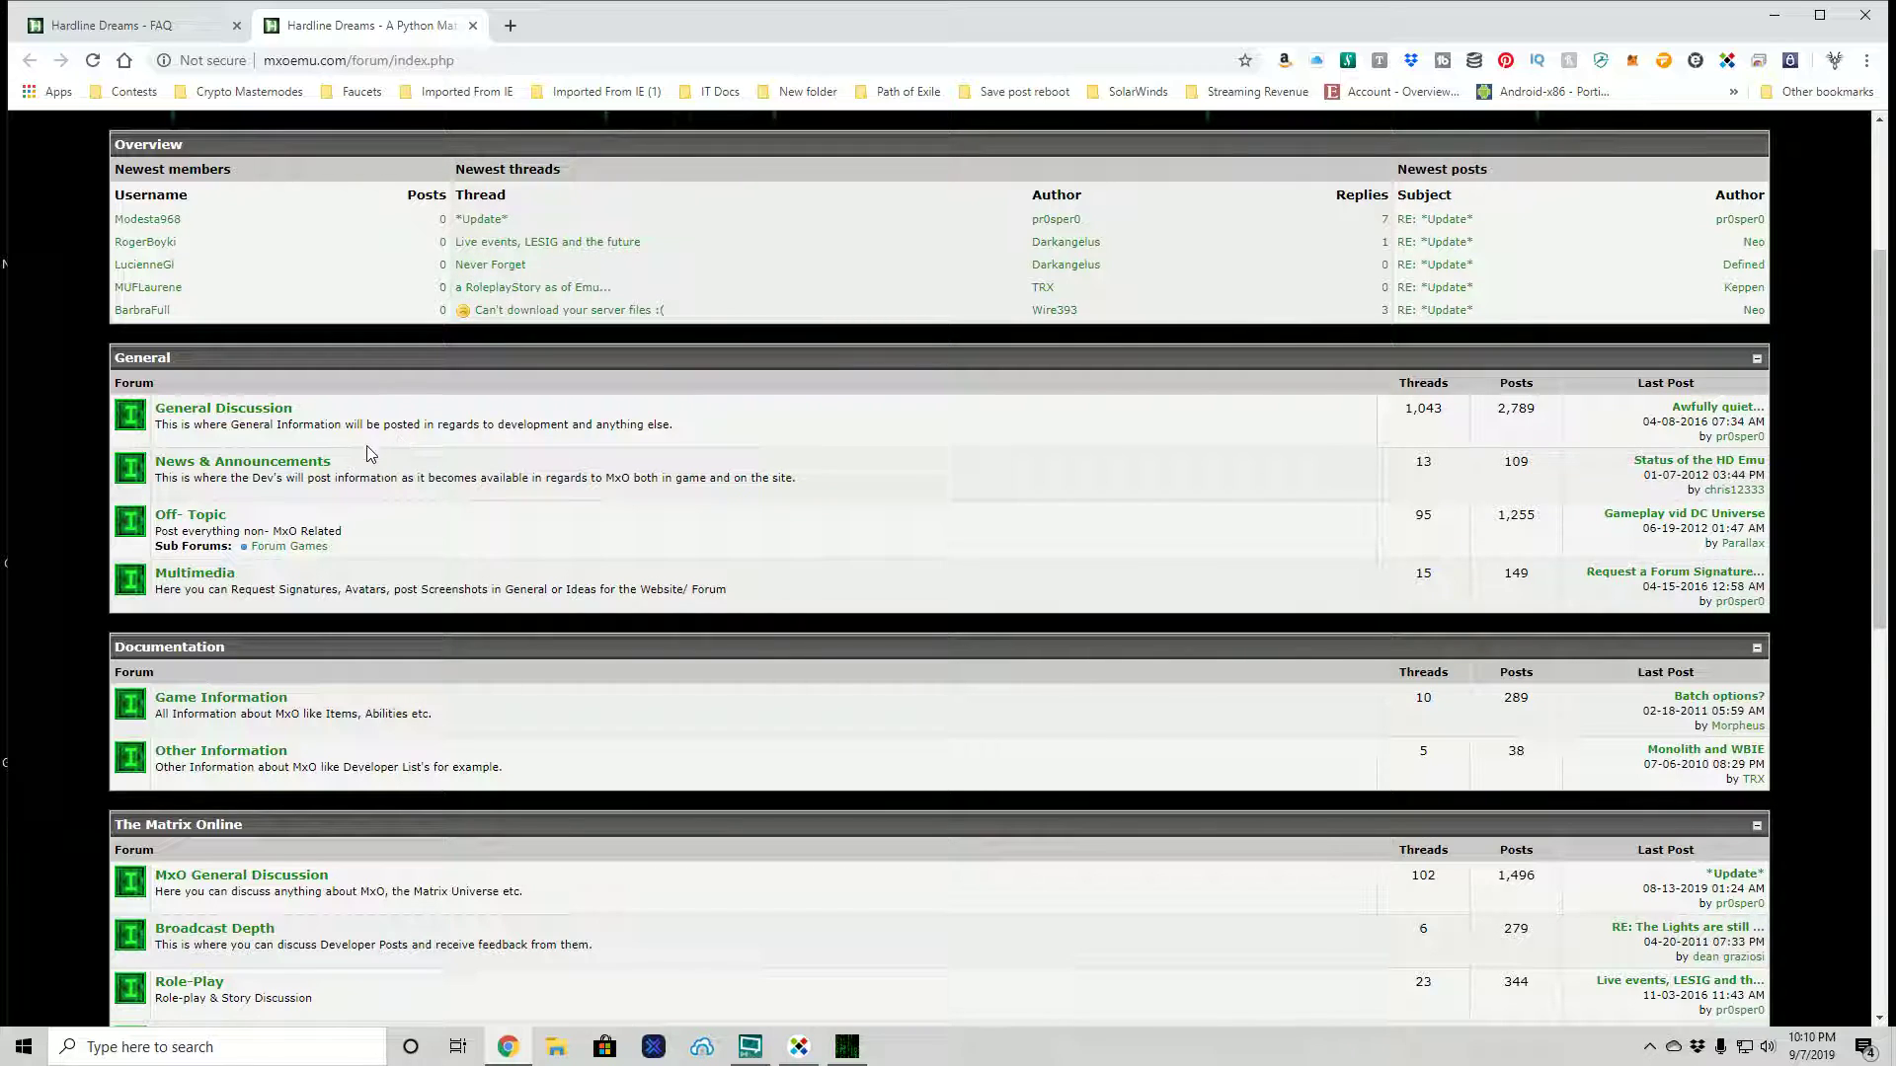
- Browse the General Discussion board, with its FAQ sticky and 53 pages of threads
click(280, 411)
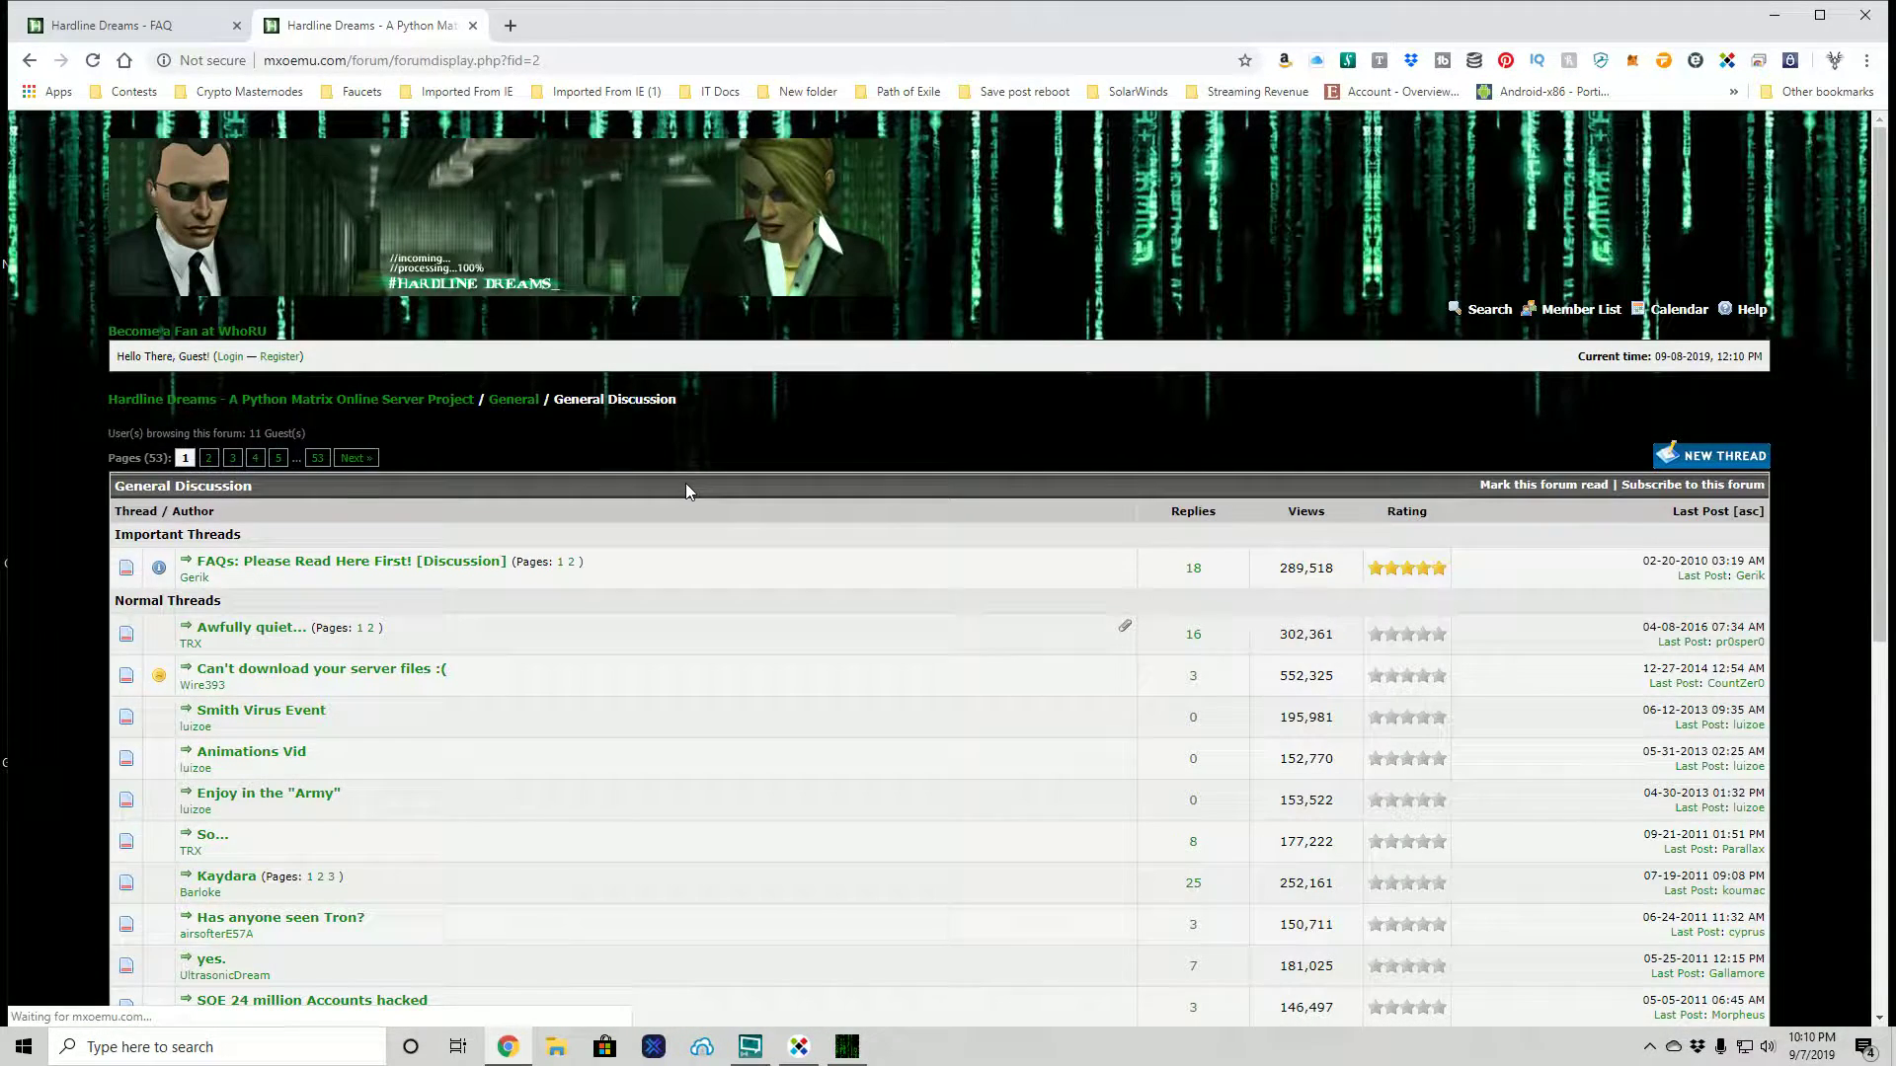
scroll(689, 491, down, 2)
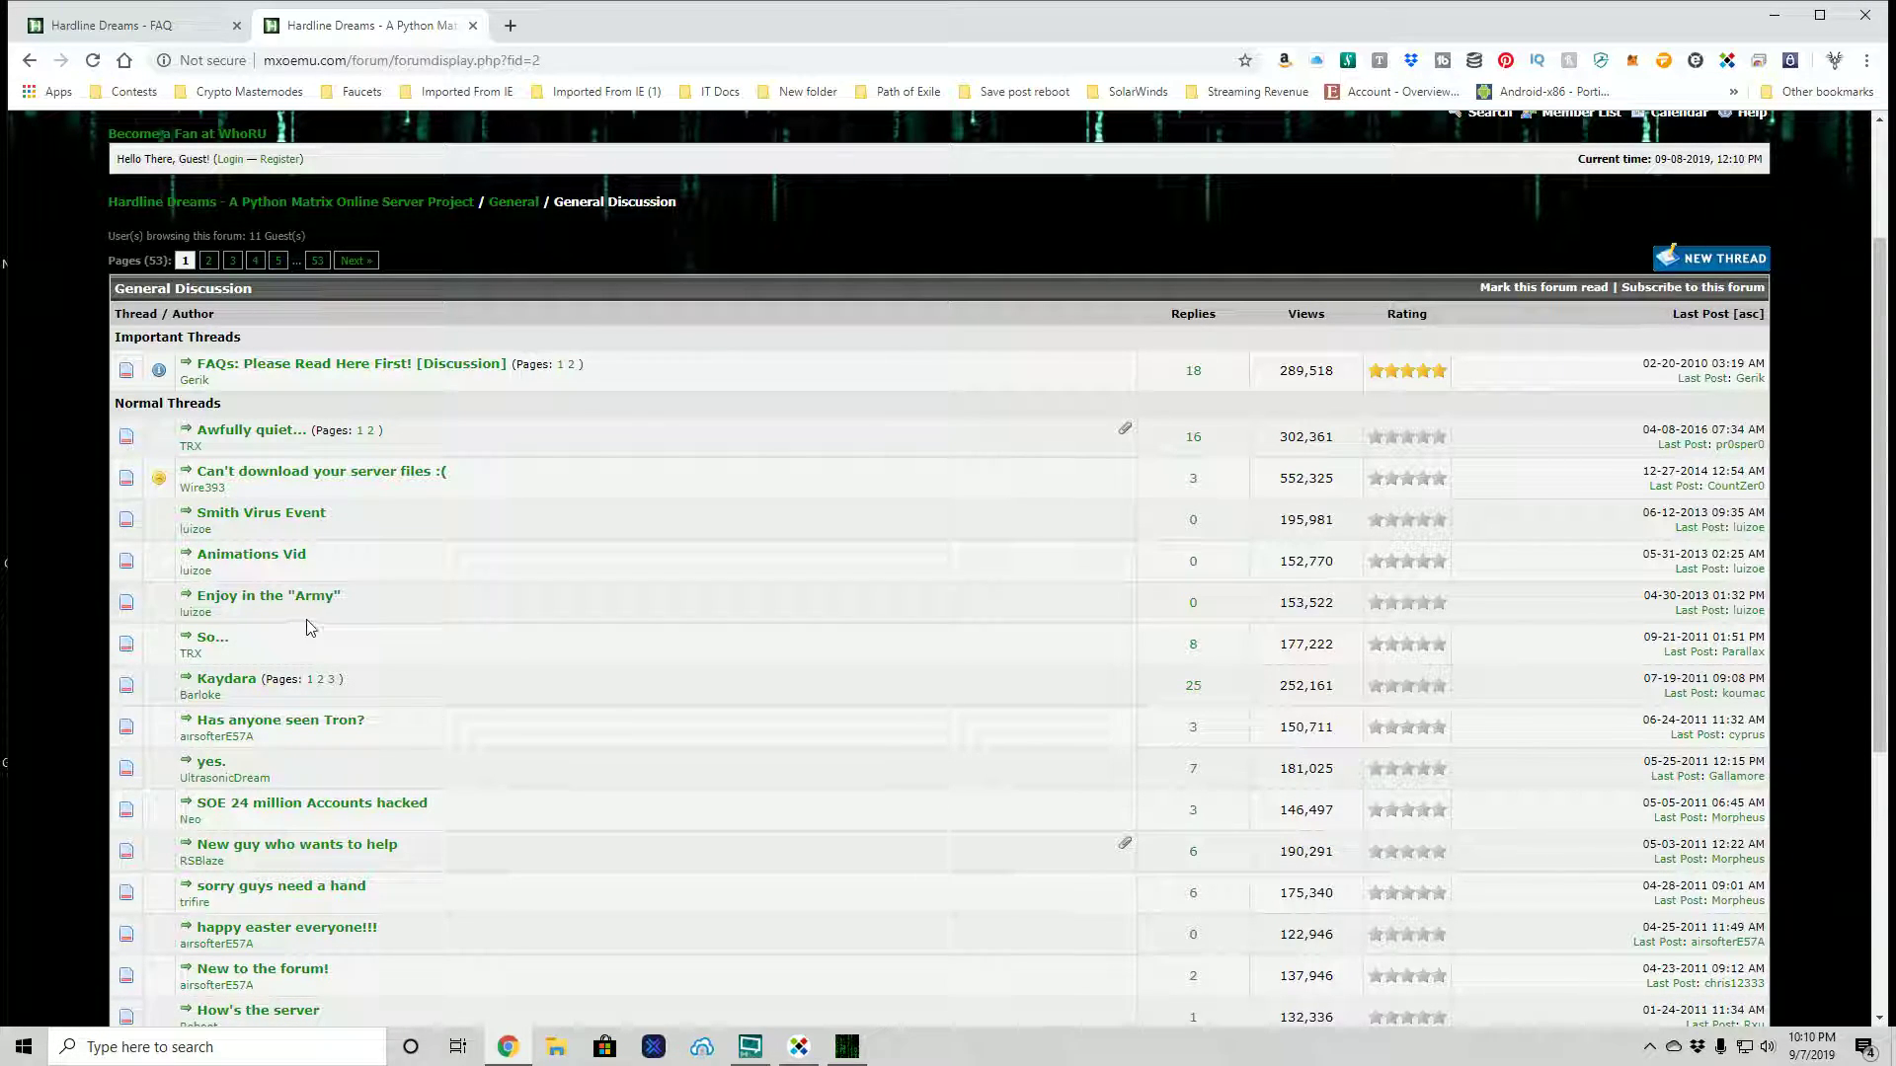
scroll(310, 628, down, 2)
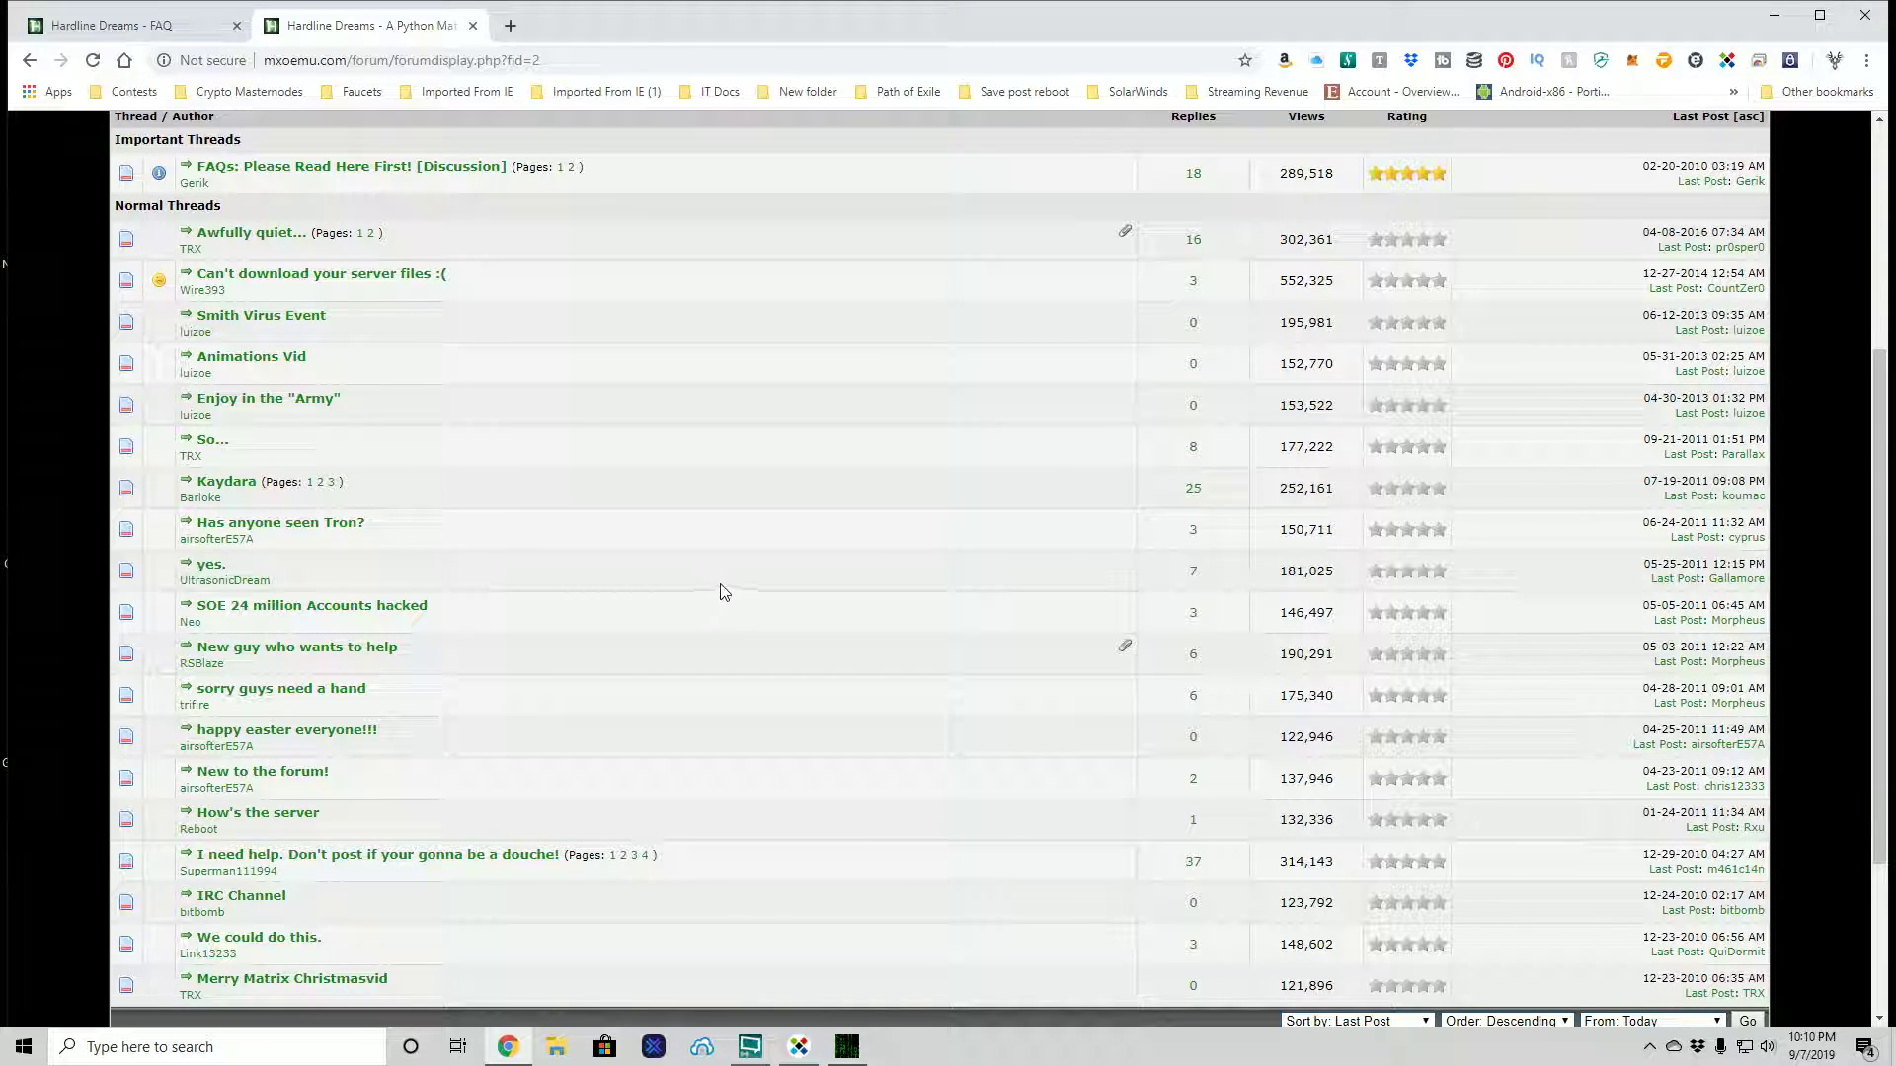
scroll(578, 496, up, 3)
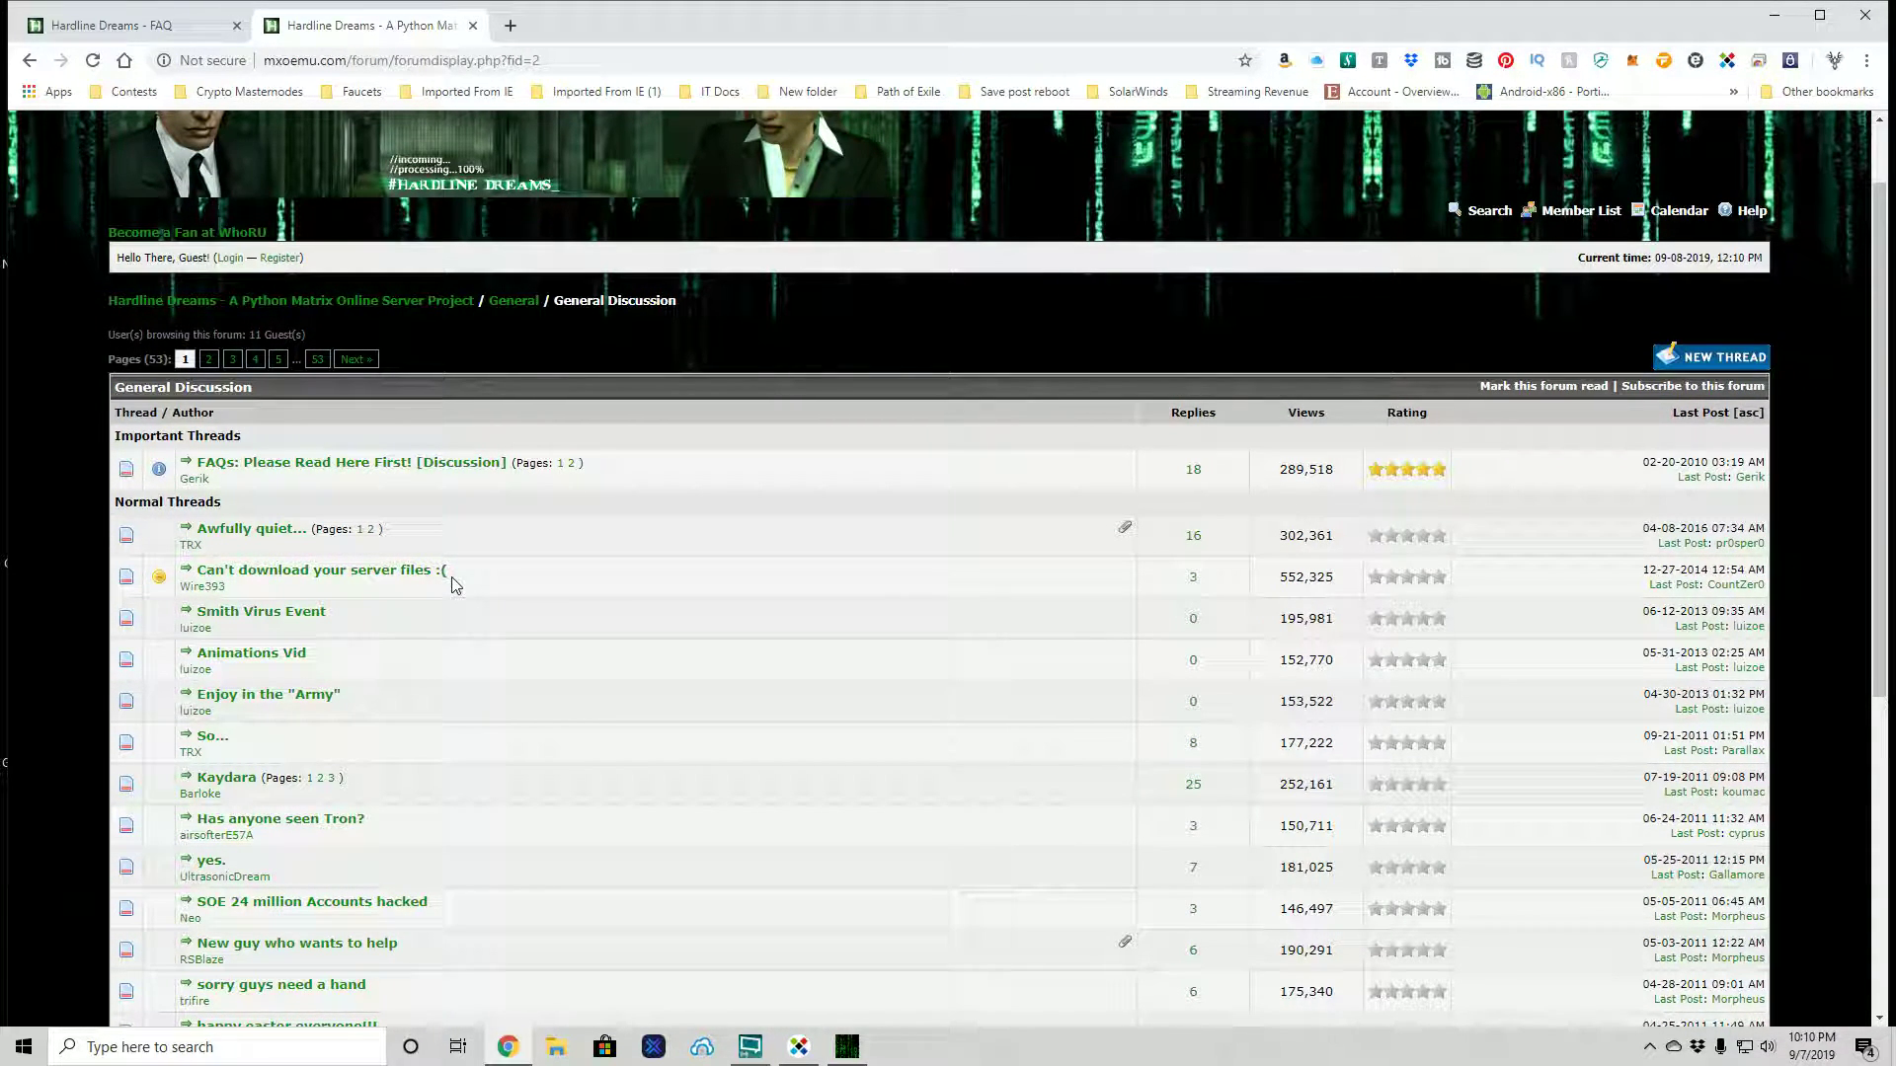
- Read the four posts in "Can't download your server files :(" about unavailable downloads
click(420, 570)
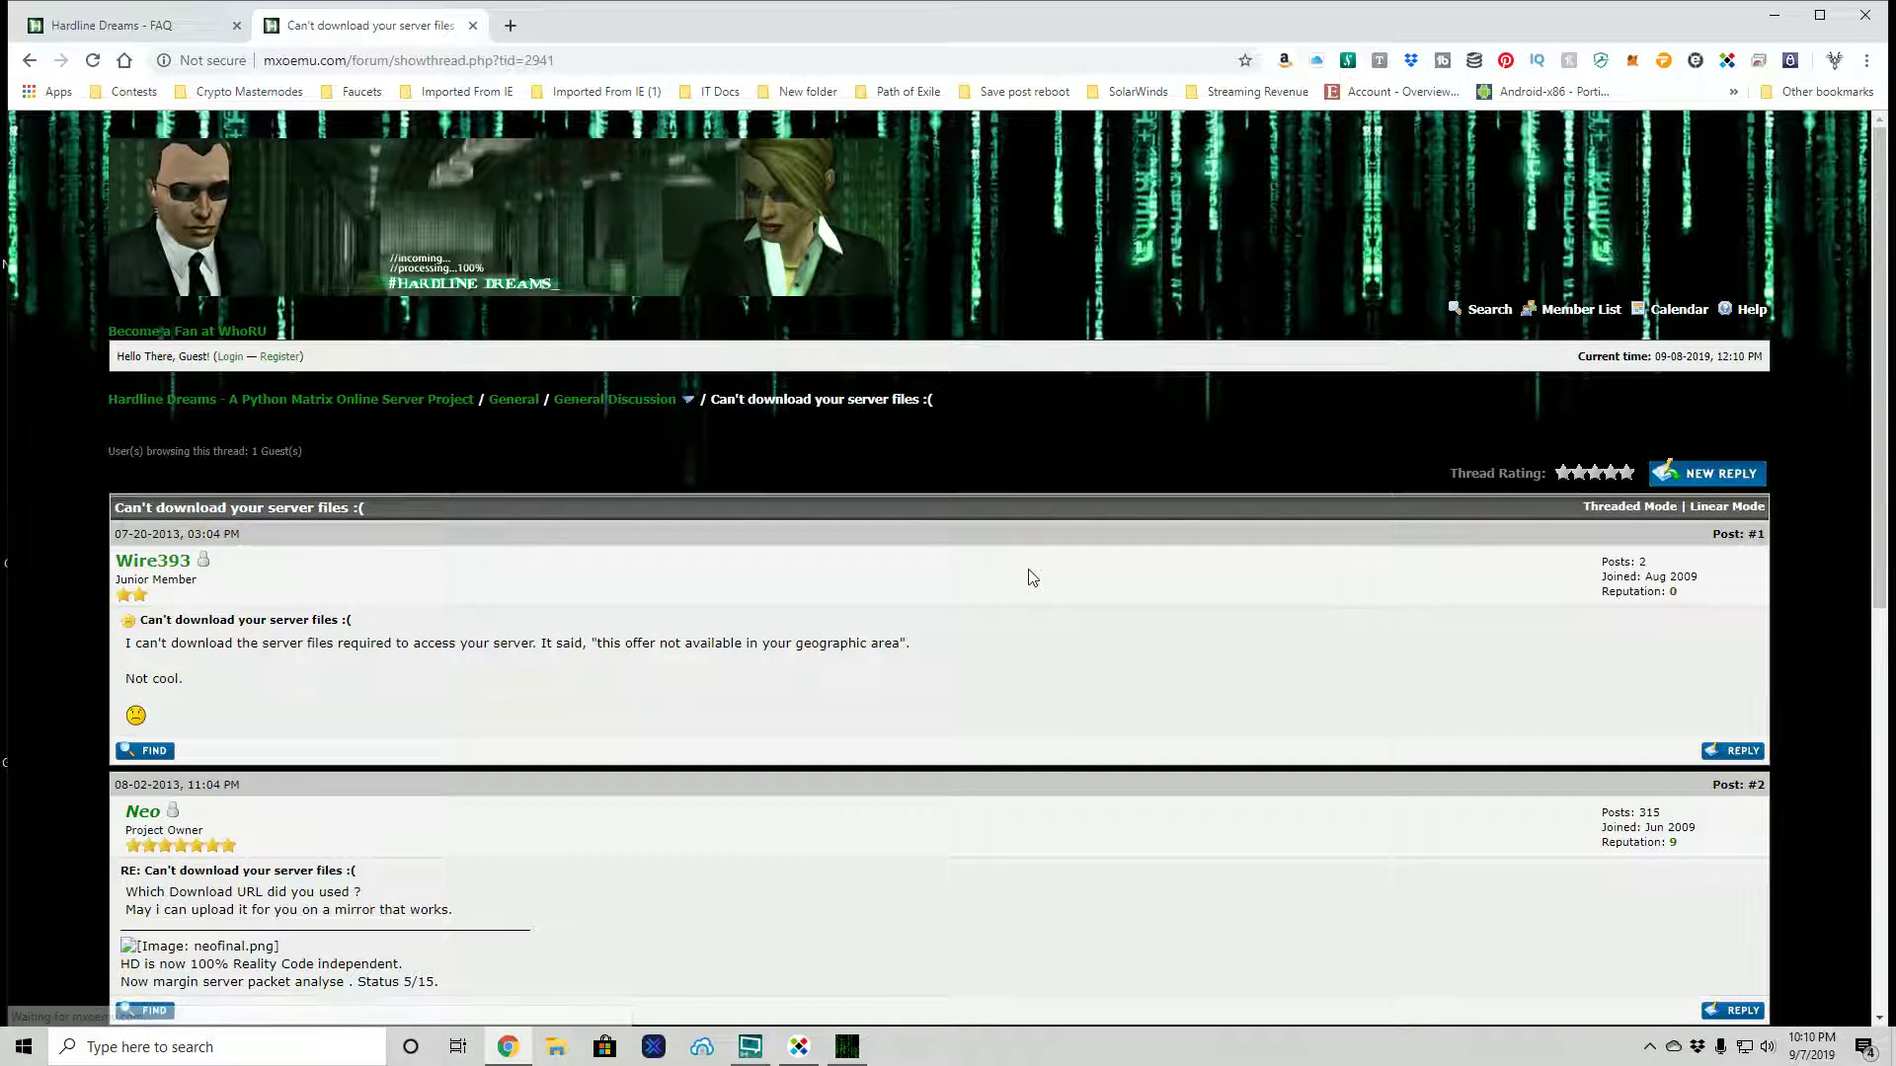
scroll(1032, 578, down, 2)
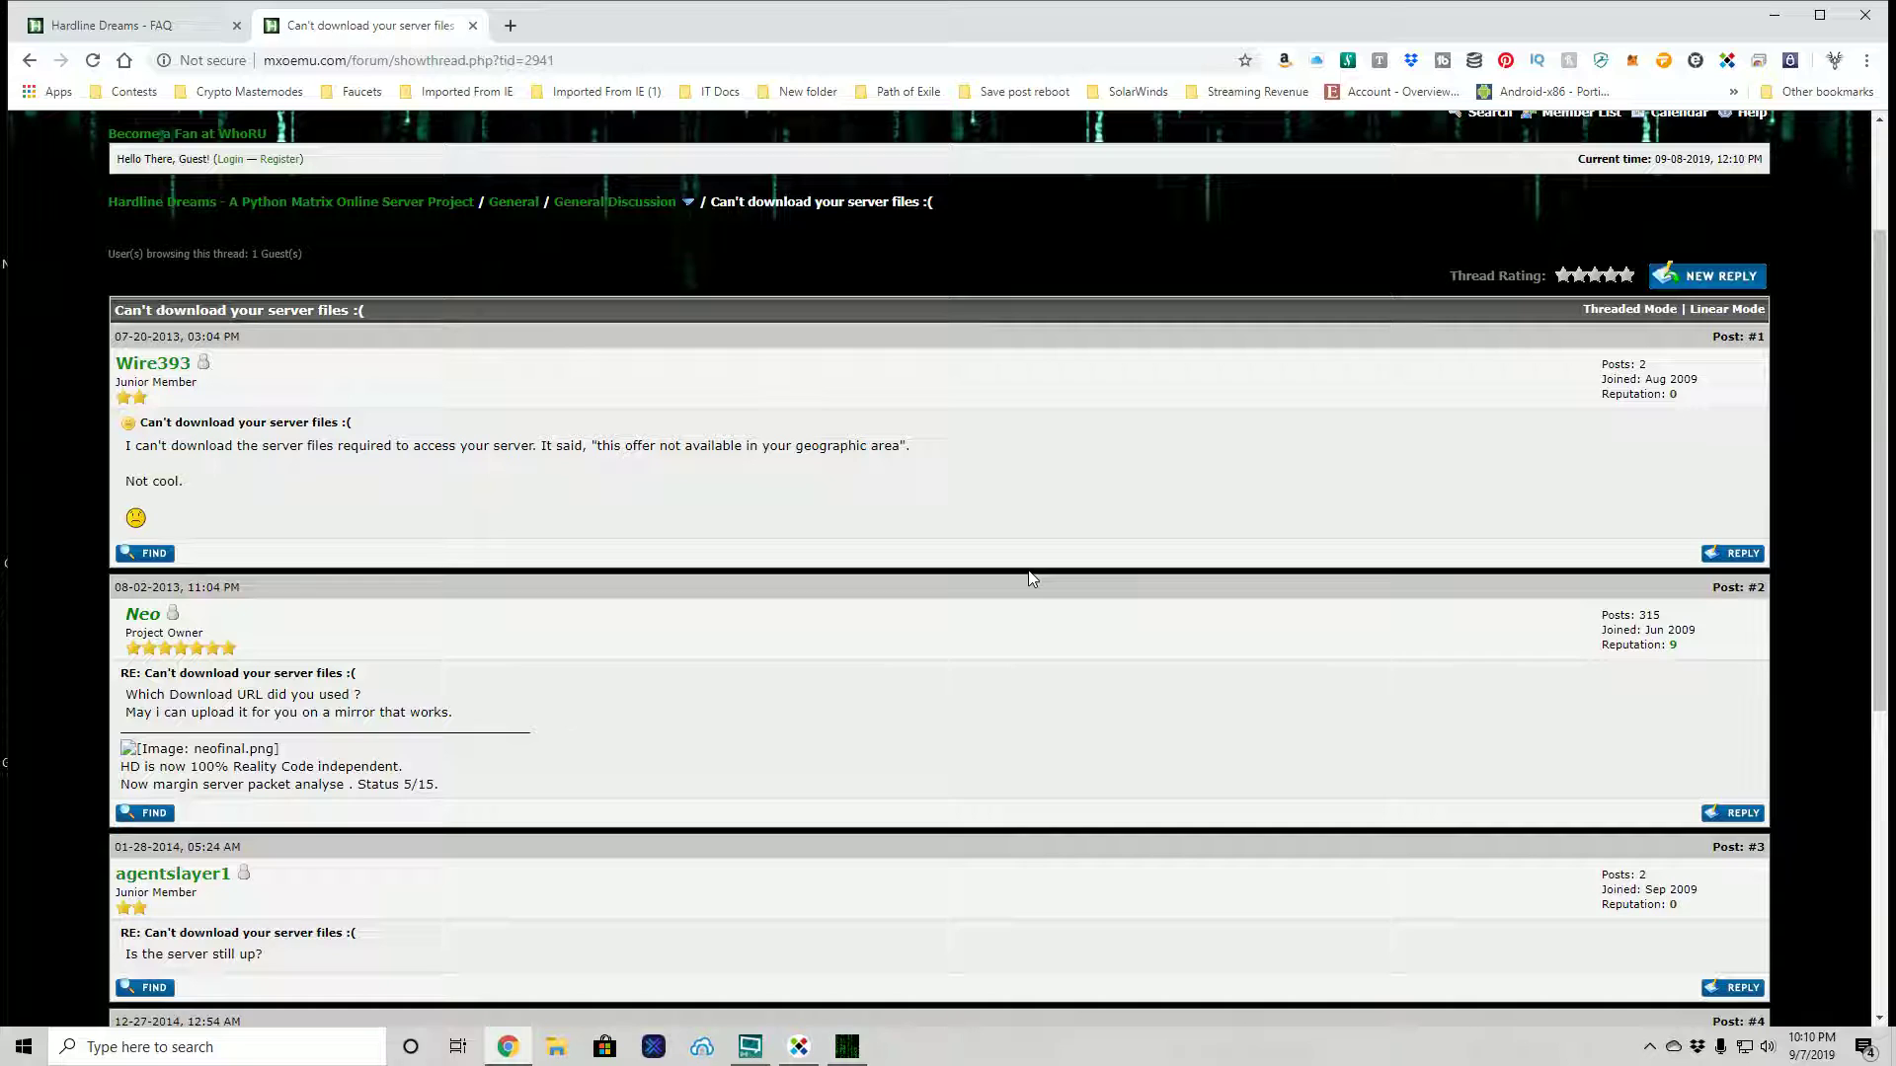
scroll(1032, 577, down, 2)
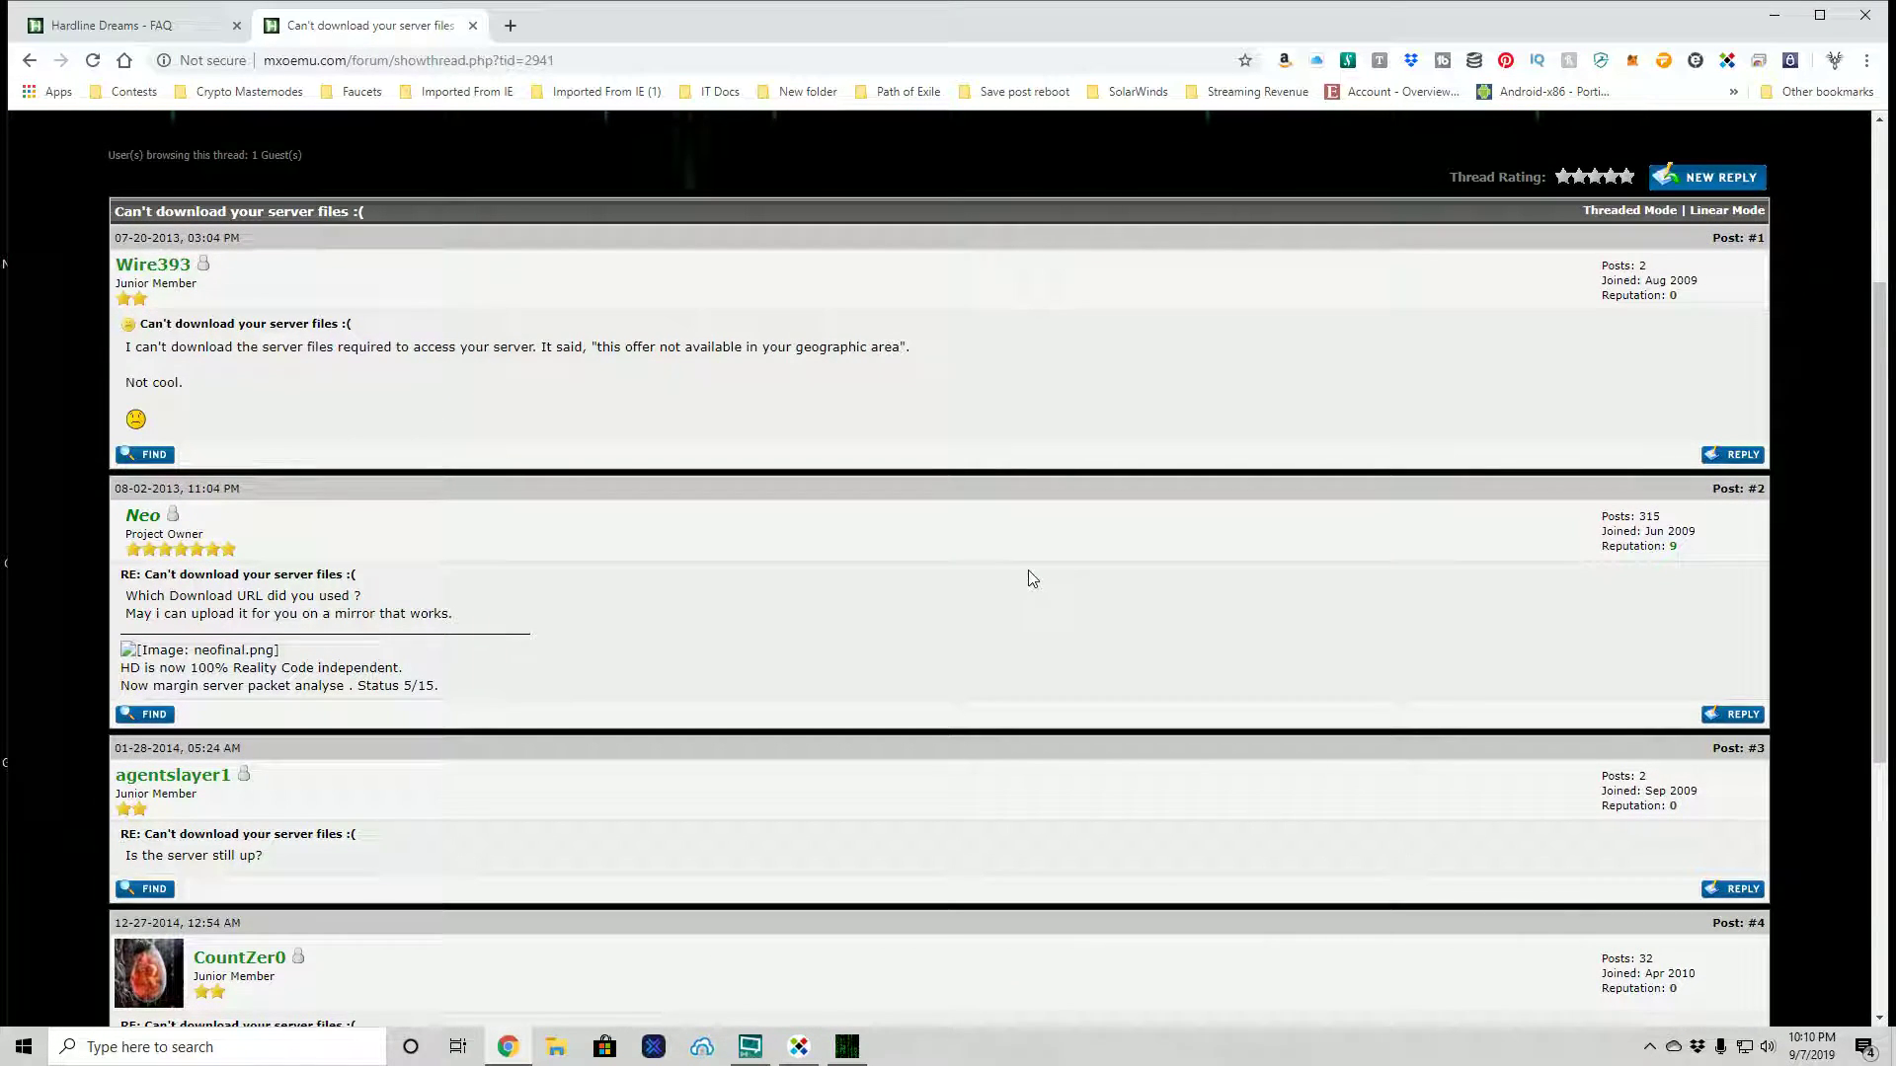
scroll(1032, 578, down, 1)
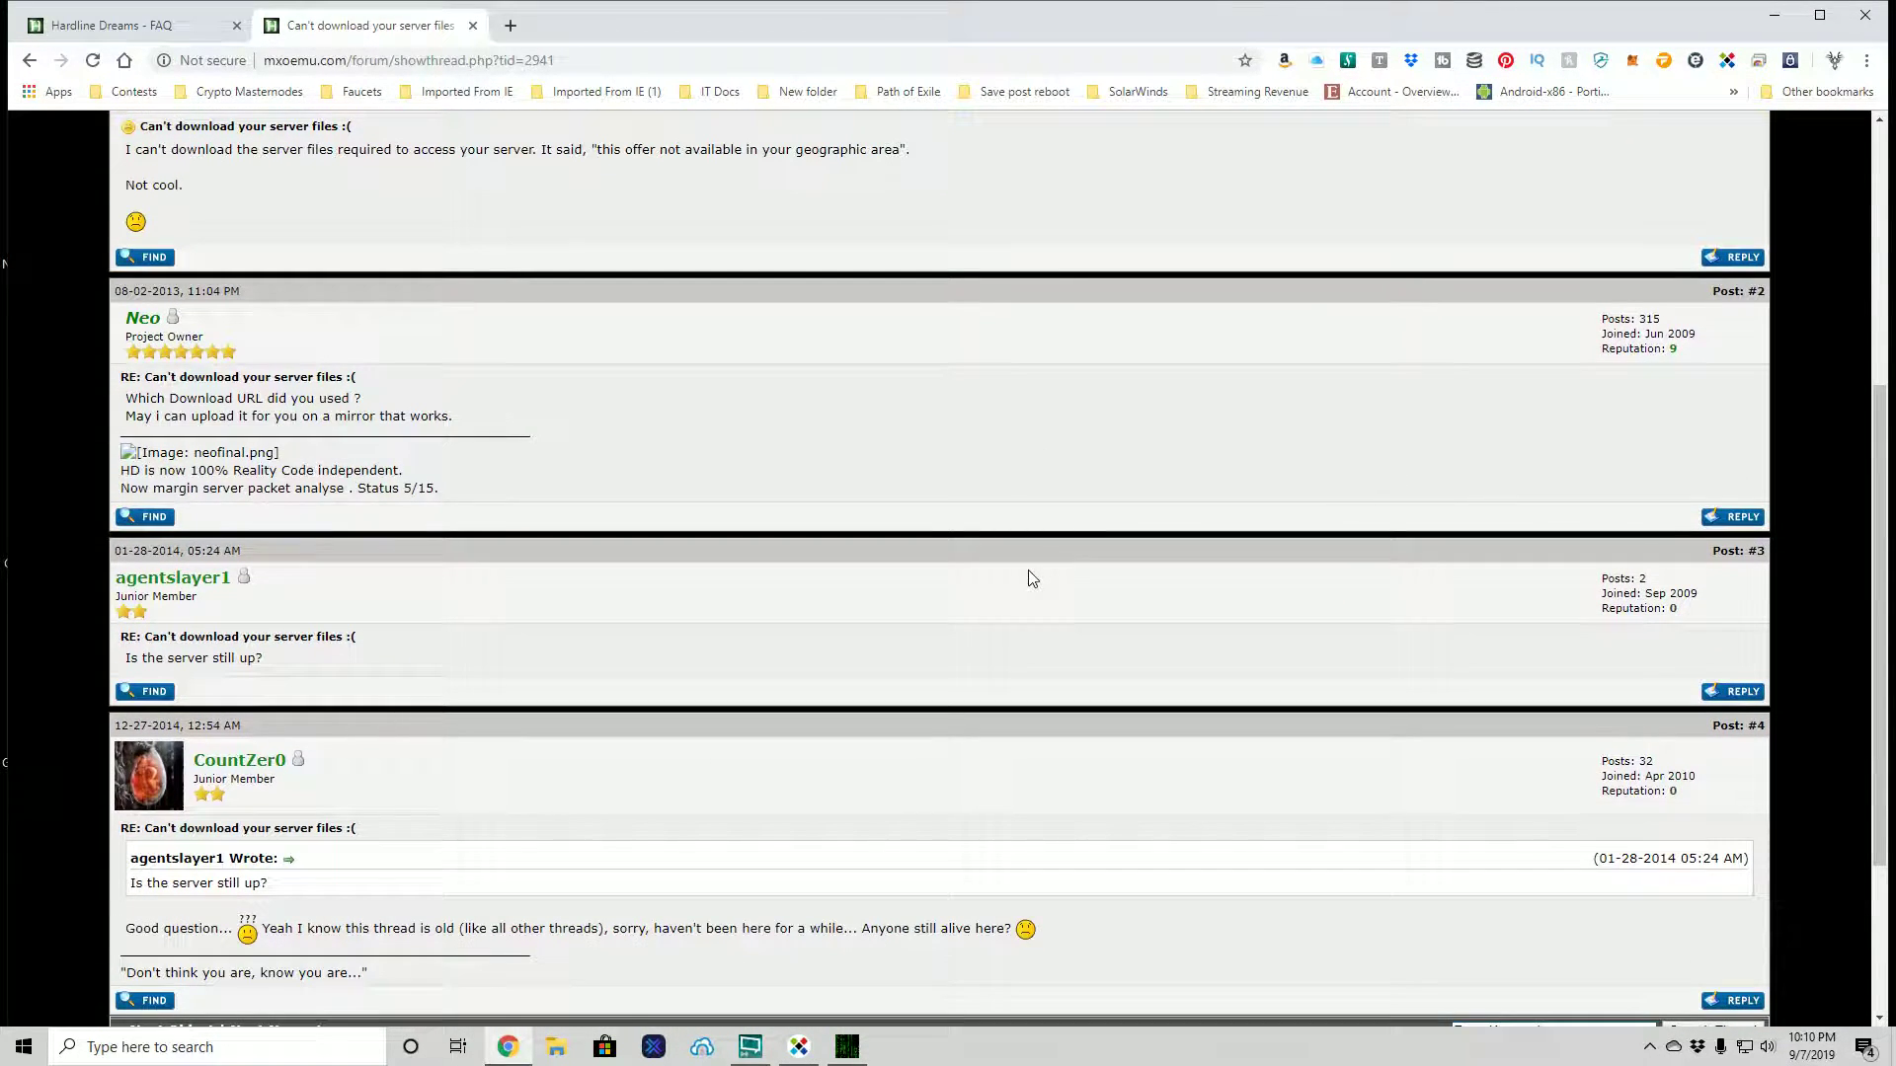
scroll(1032, 577, down, 1)
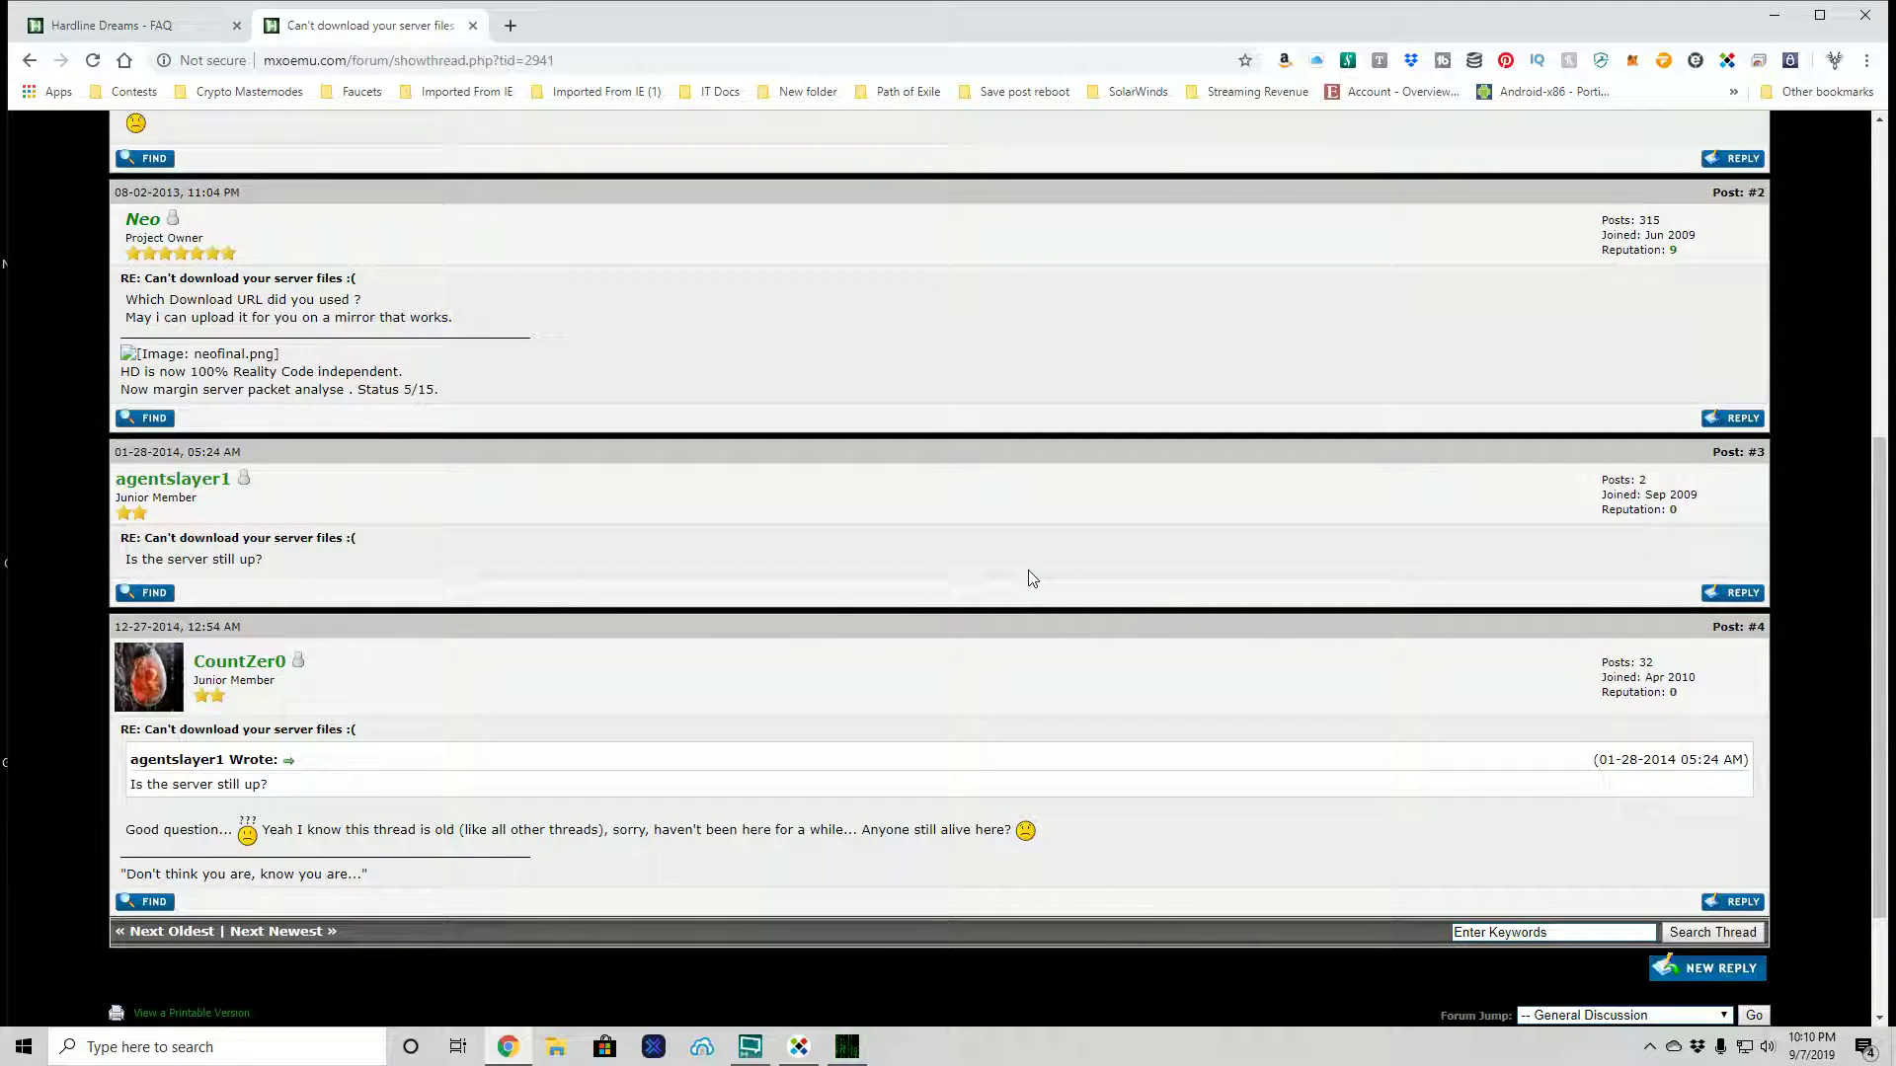
scroll(1032, 578, down, 1)
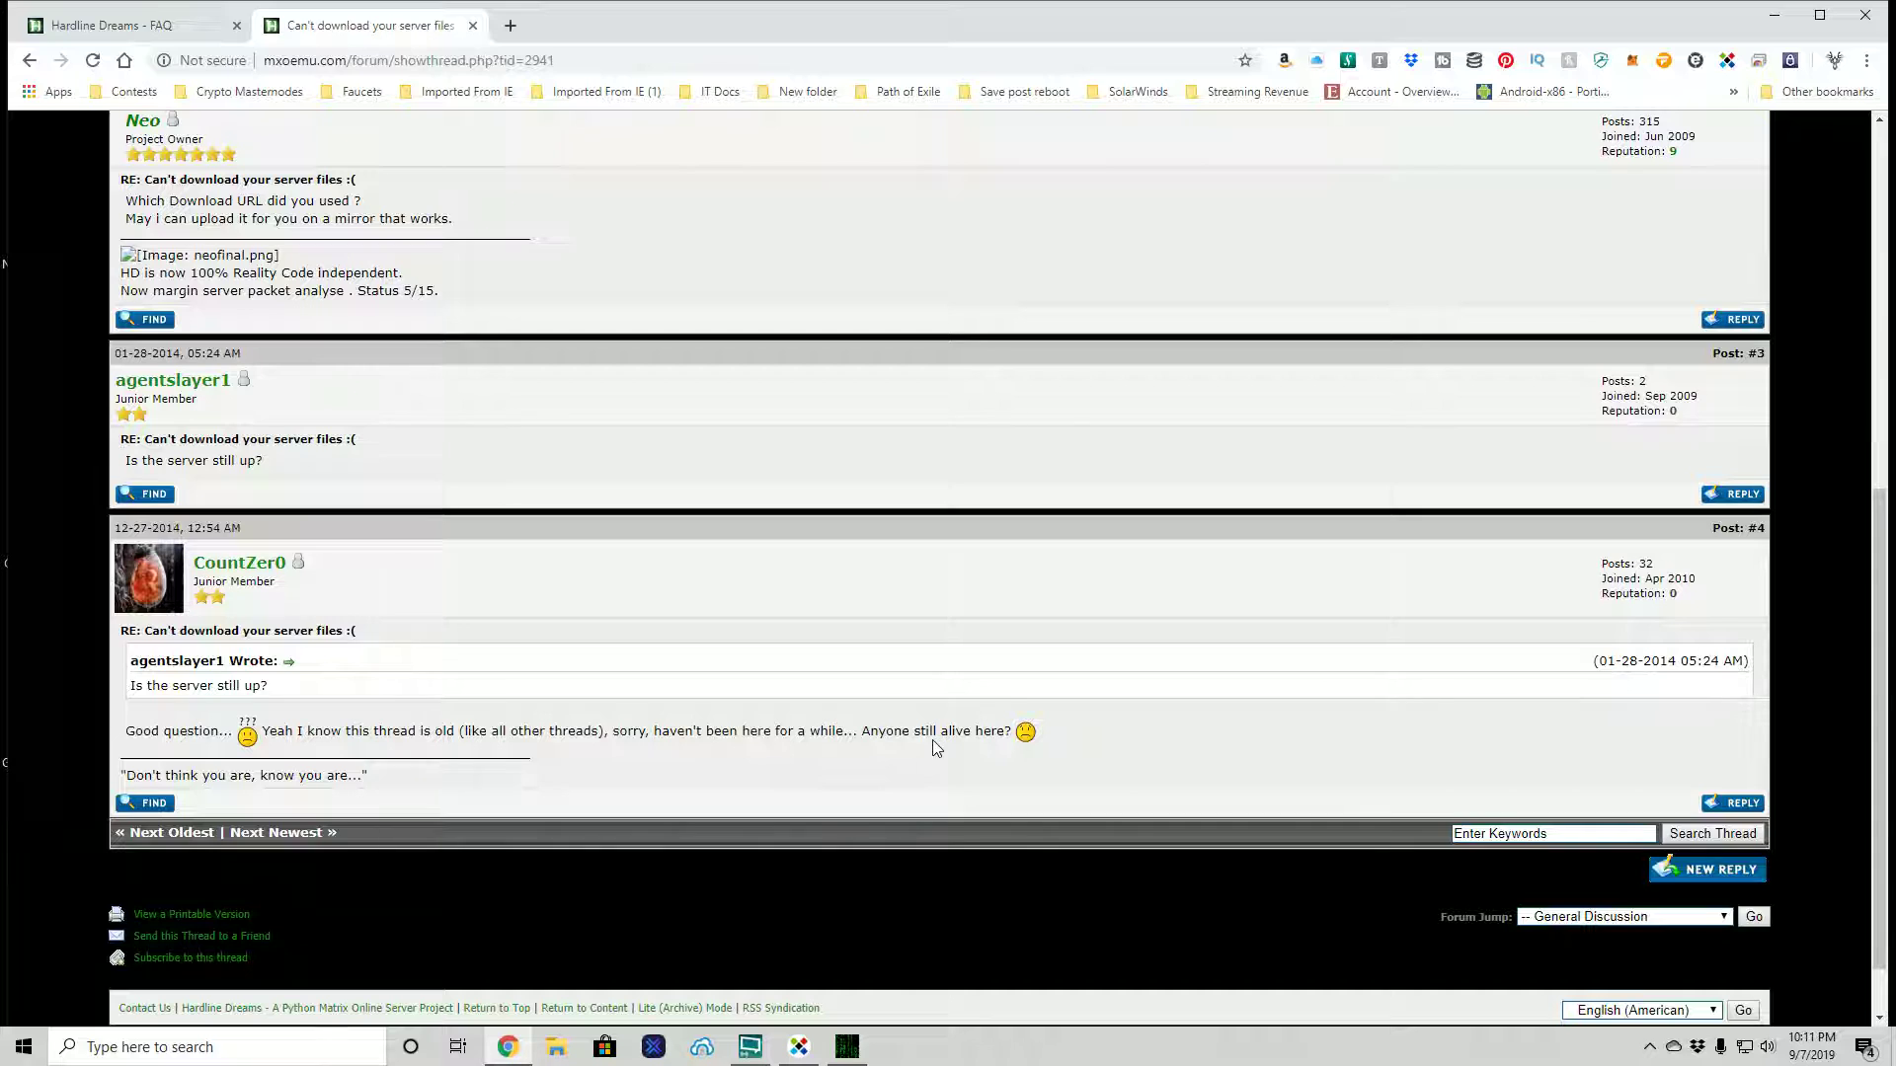
scroll(859, 746, up, 5)
scroll(857, 748, up, 2)
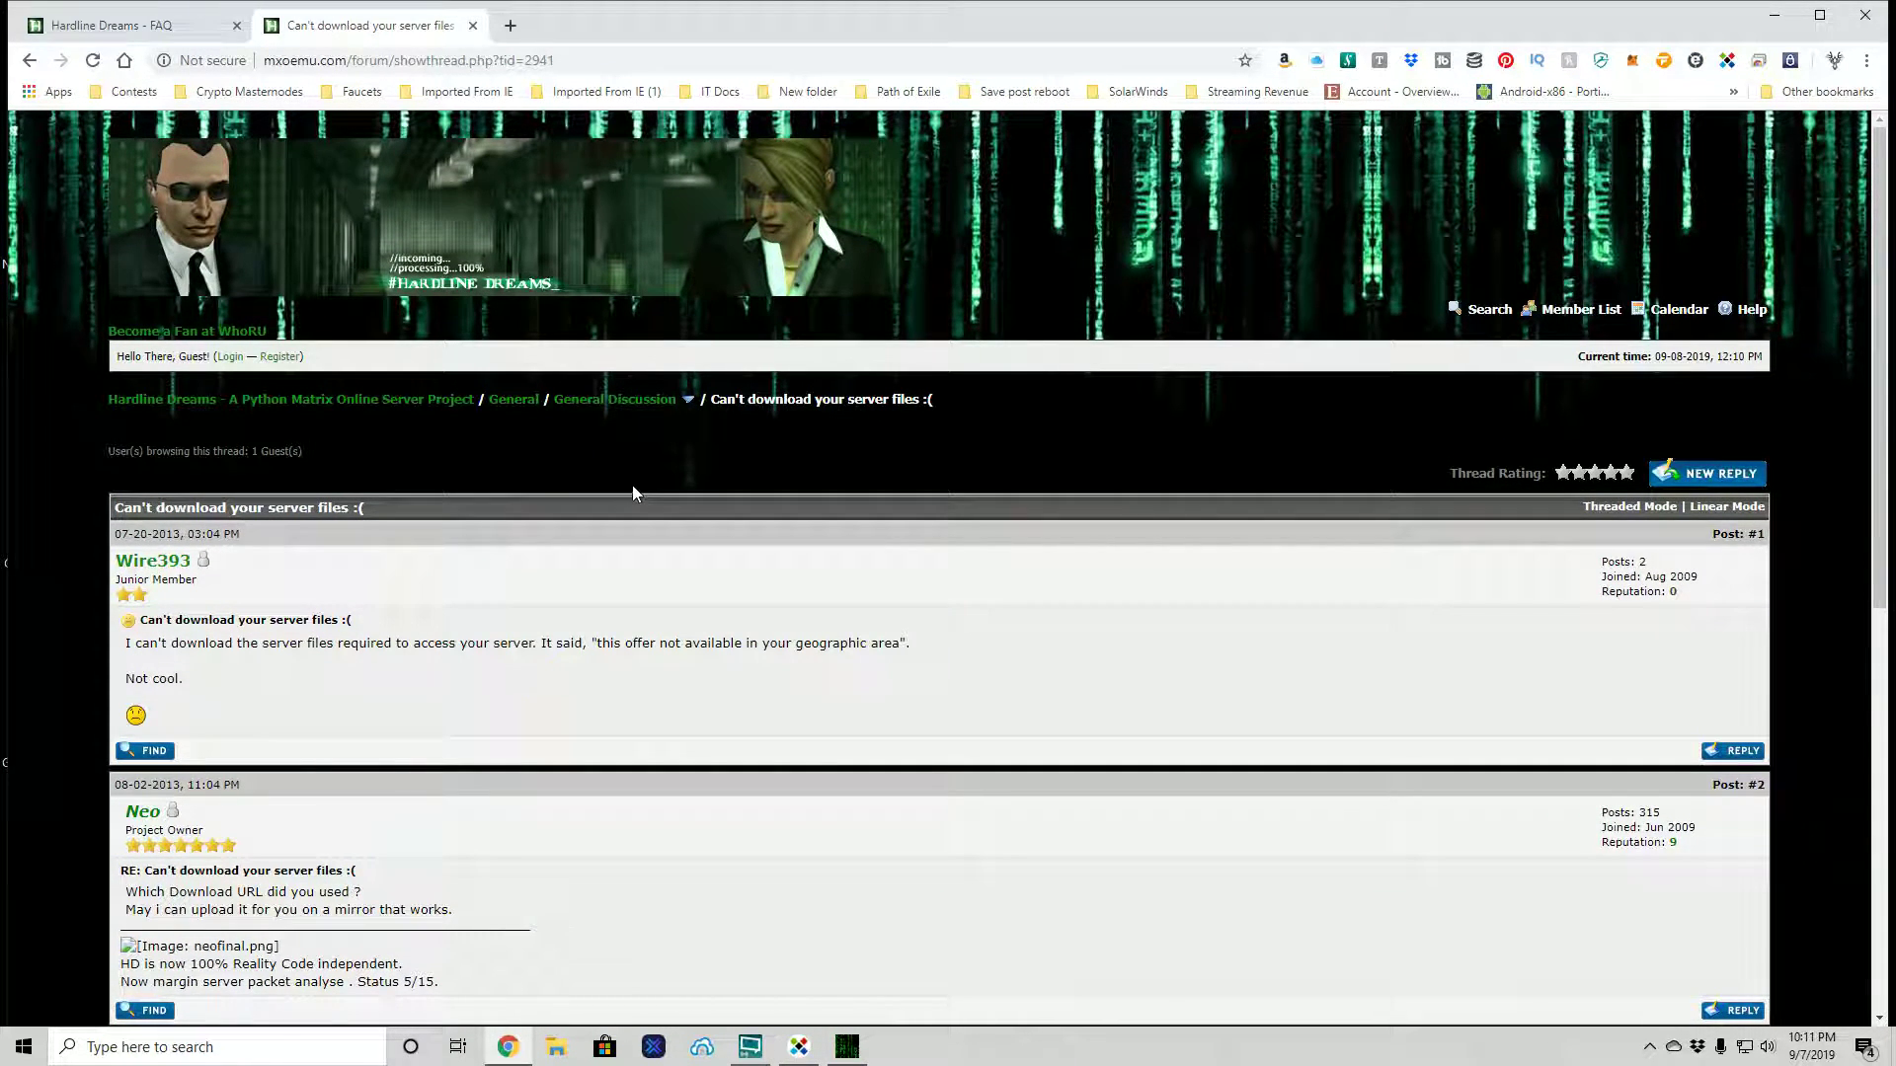
- Return to the forum index and open the *Update* thread
click(400, 403)
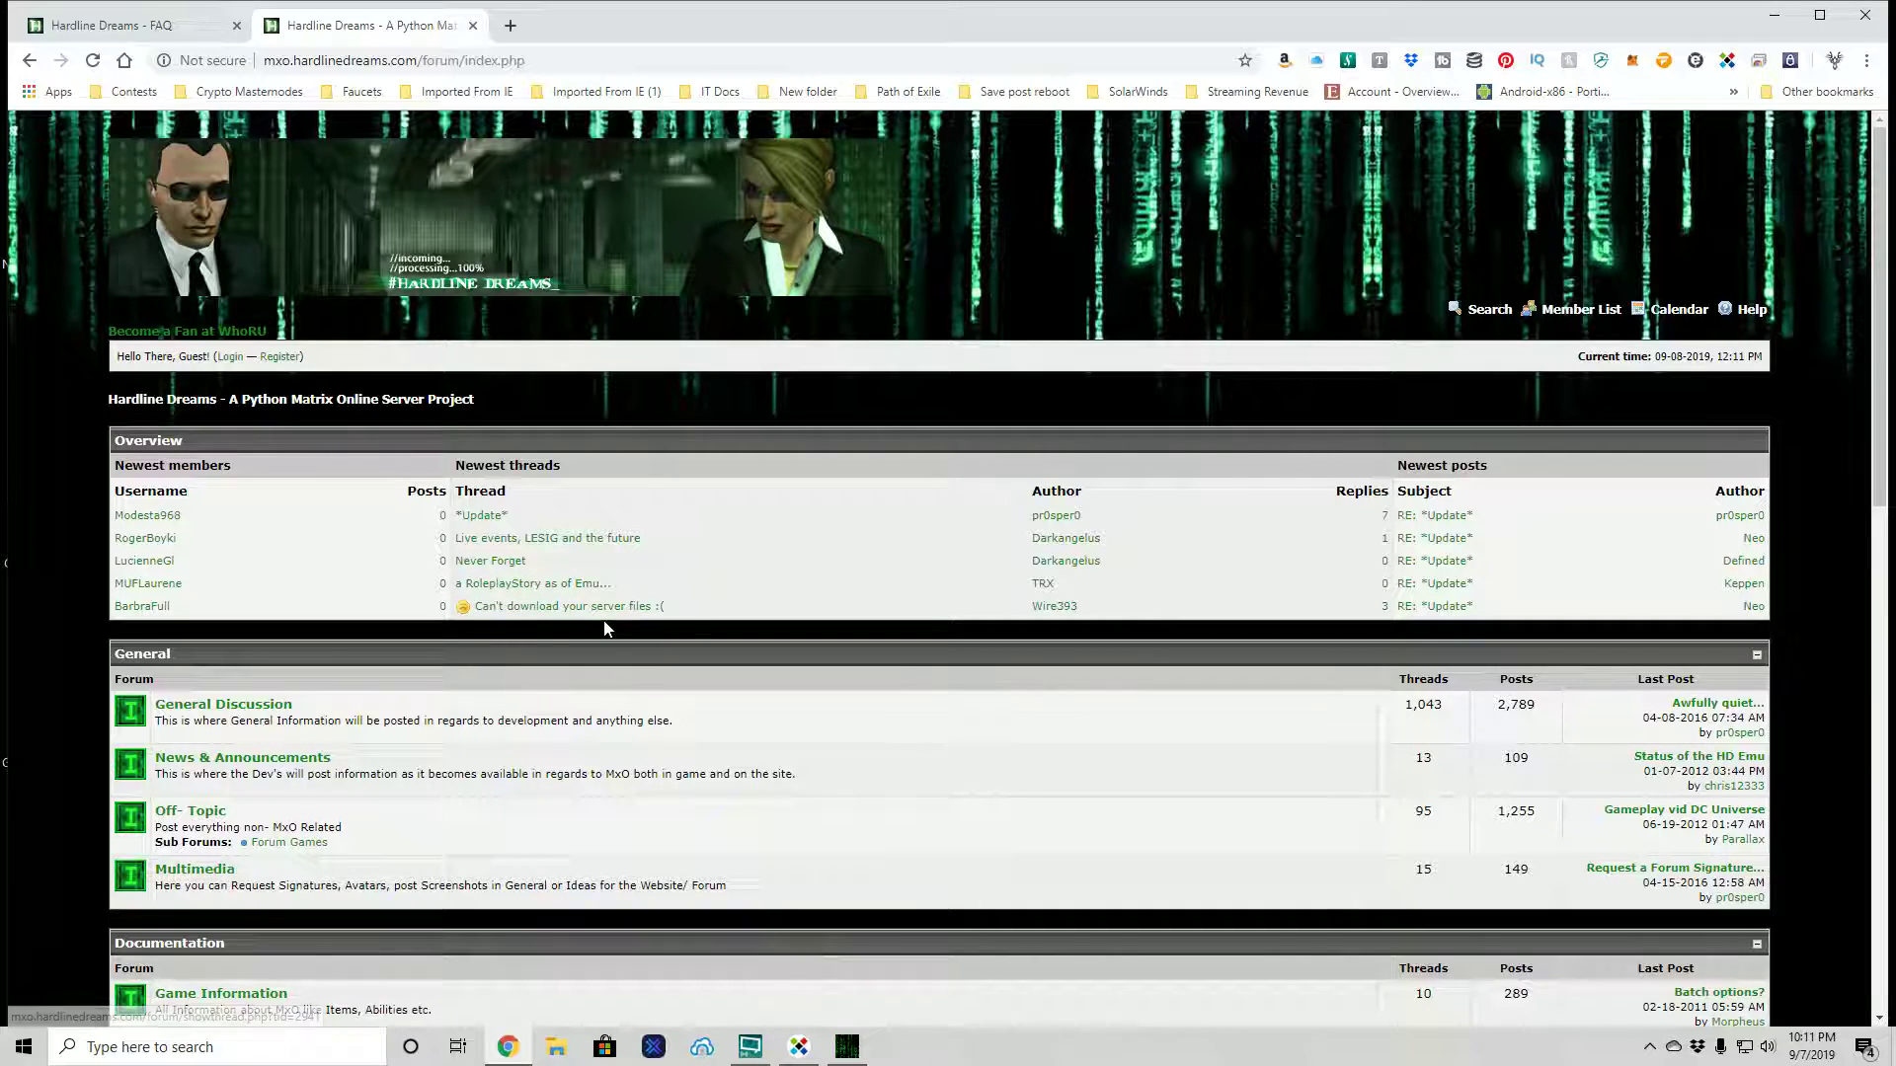
click(482, 515)
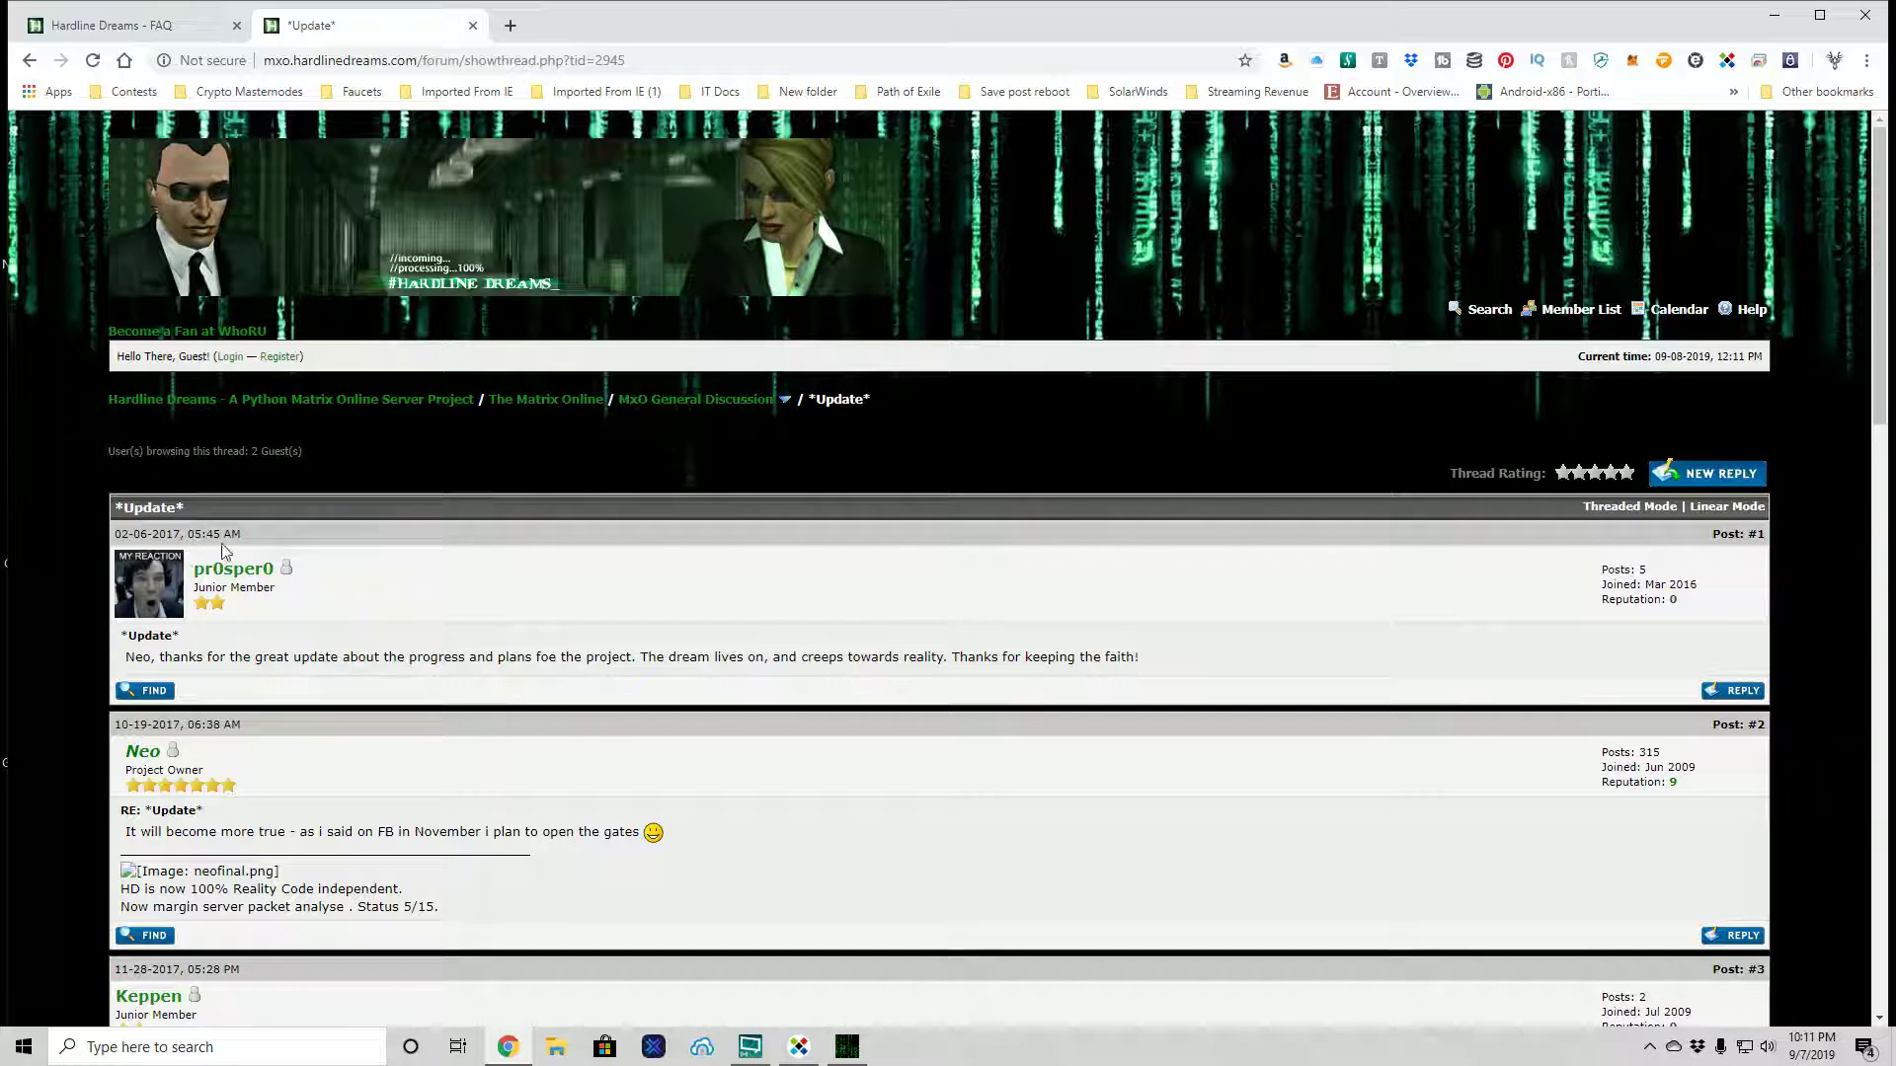
scroll(638, 591, down, 2)
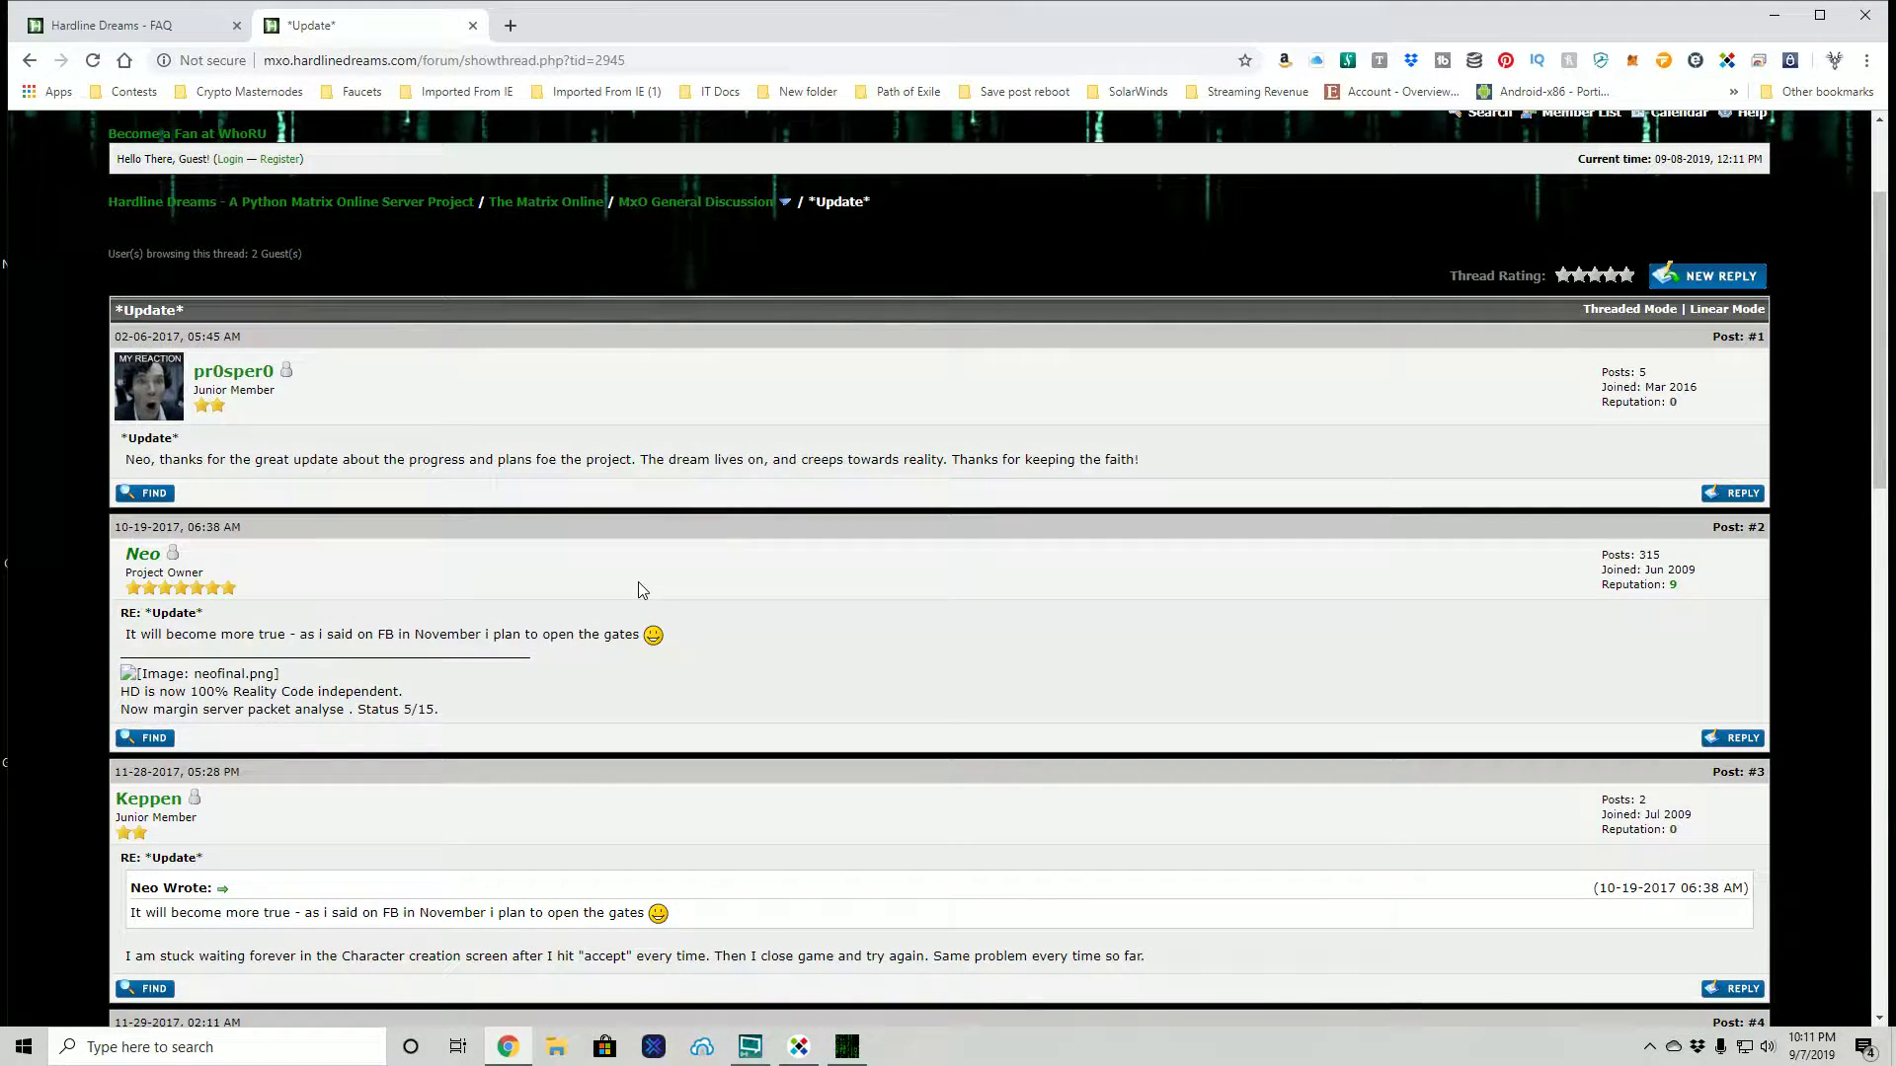
- Read down to post #8, which reports TCP_Timeout errors after successful authentication
scroll(638, 591, down, 2)
scroll(638, 584, down, 2)
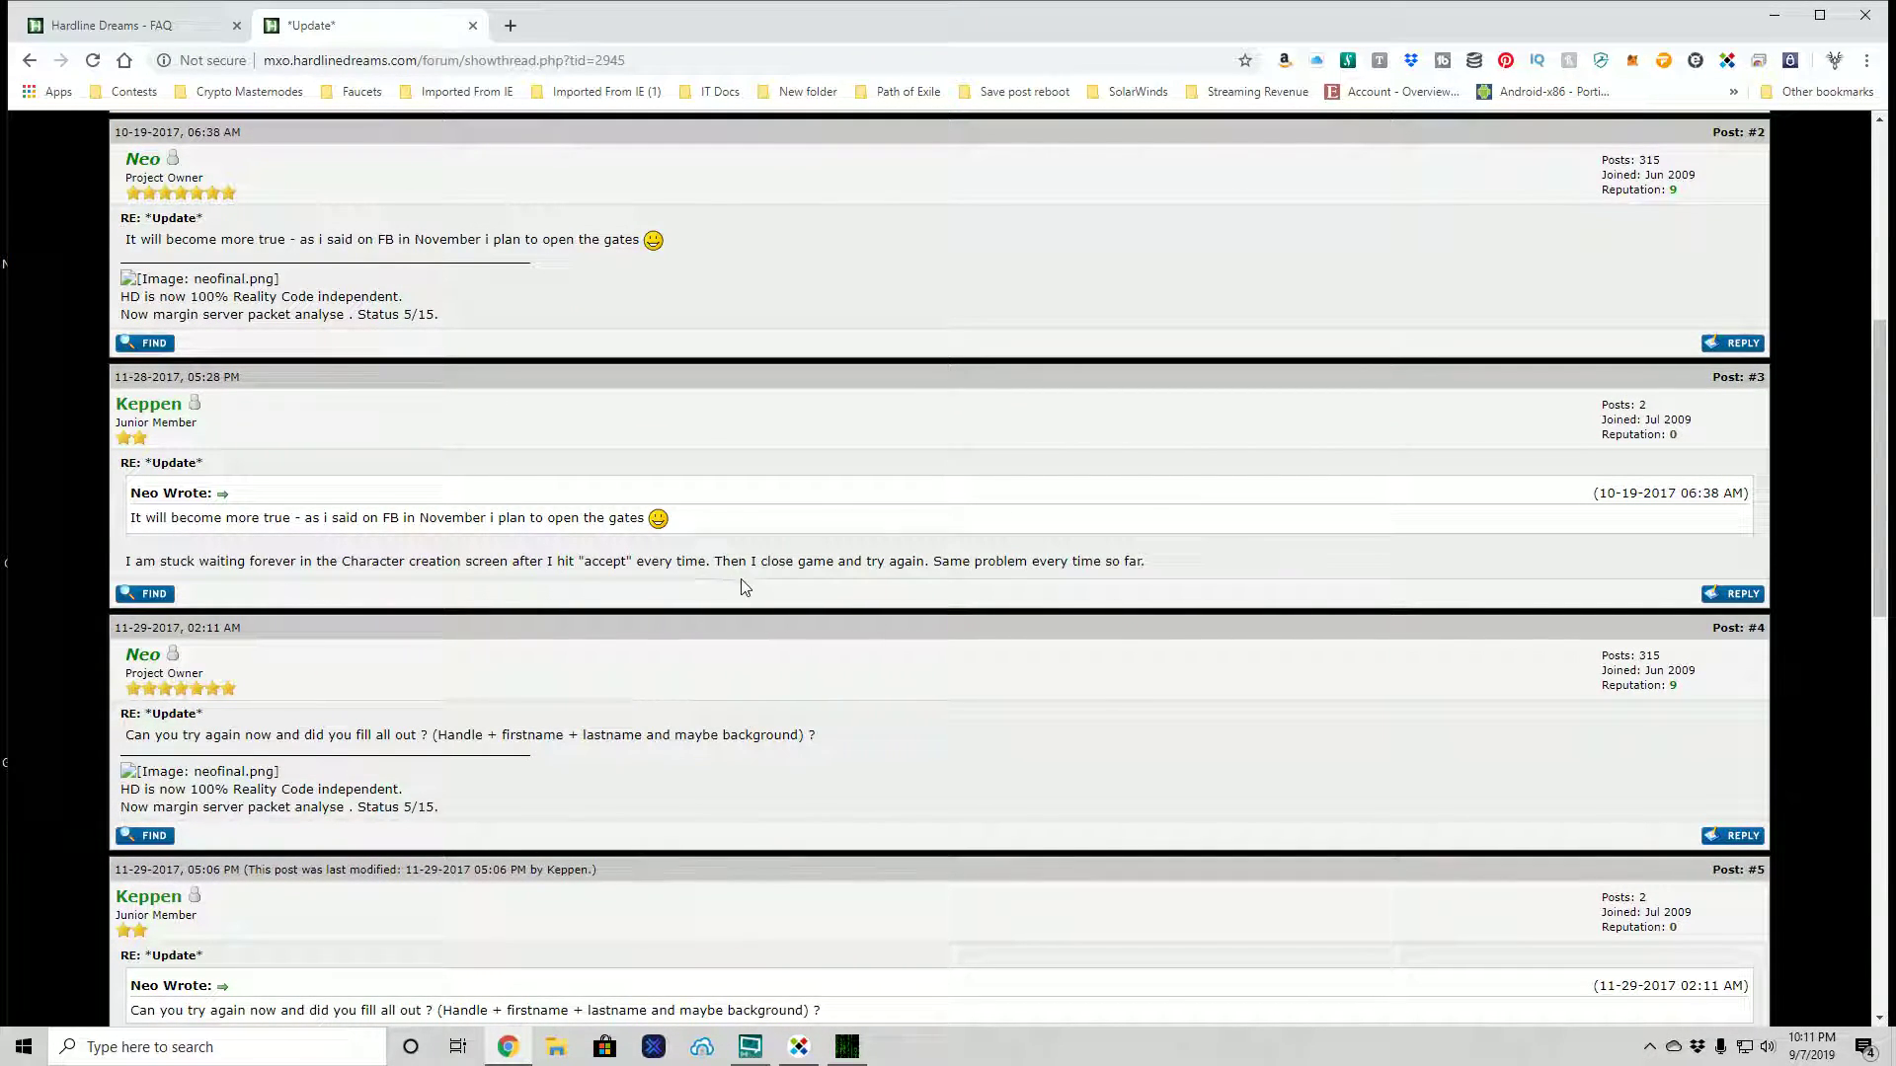
scroll(826, 595, down, 1)
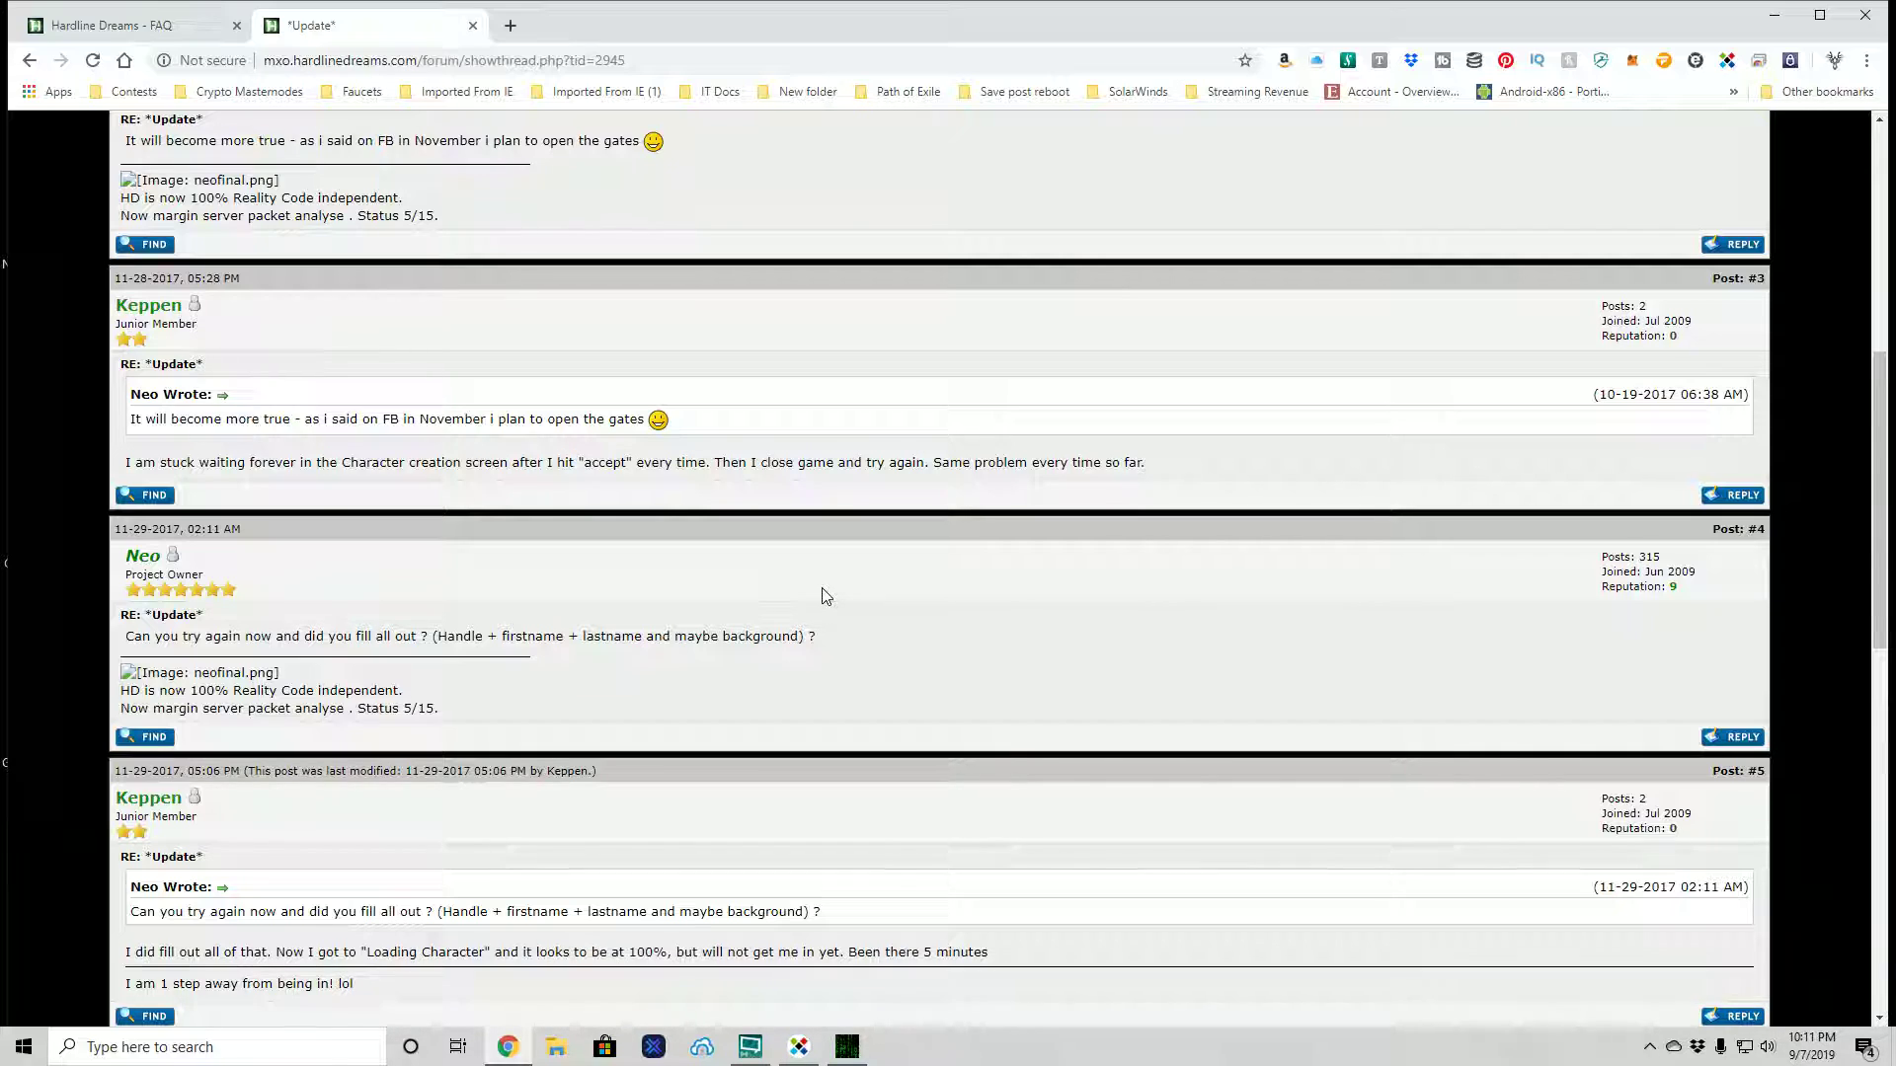
scroll(827, 595, down, 1)
scroll(827, 594, down, 3)
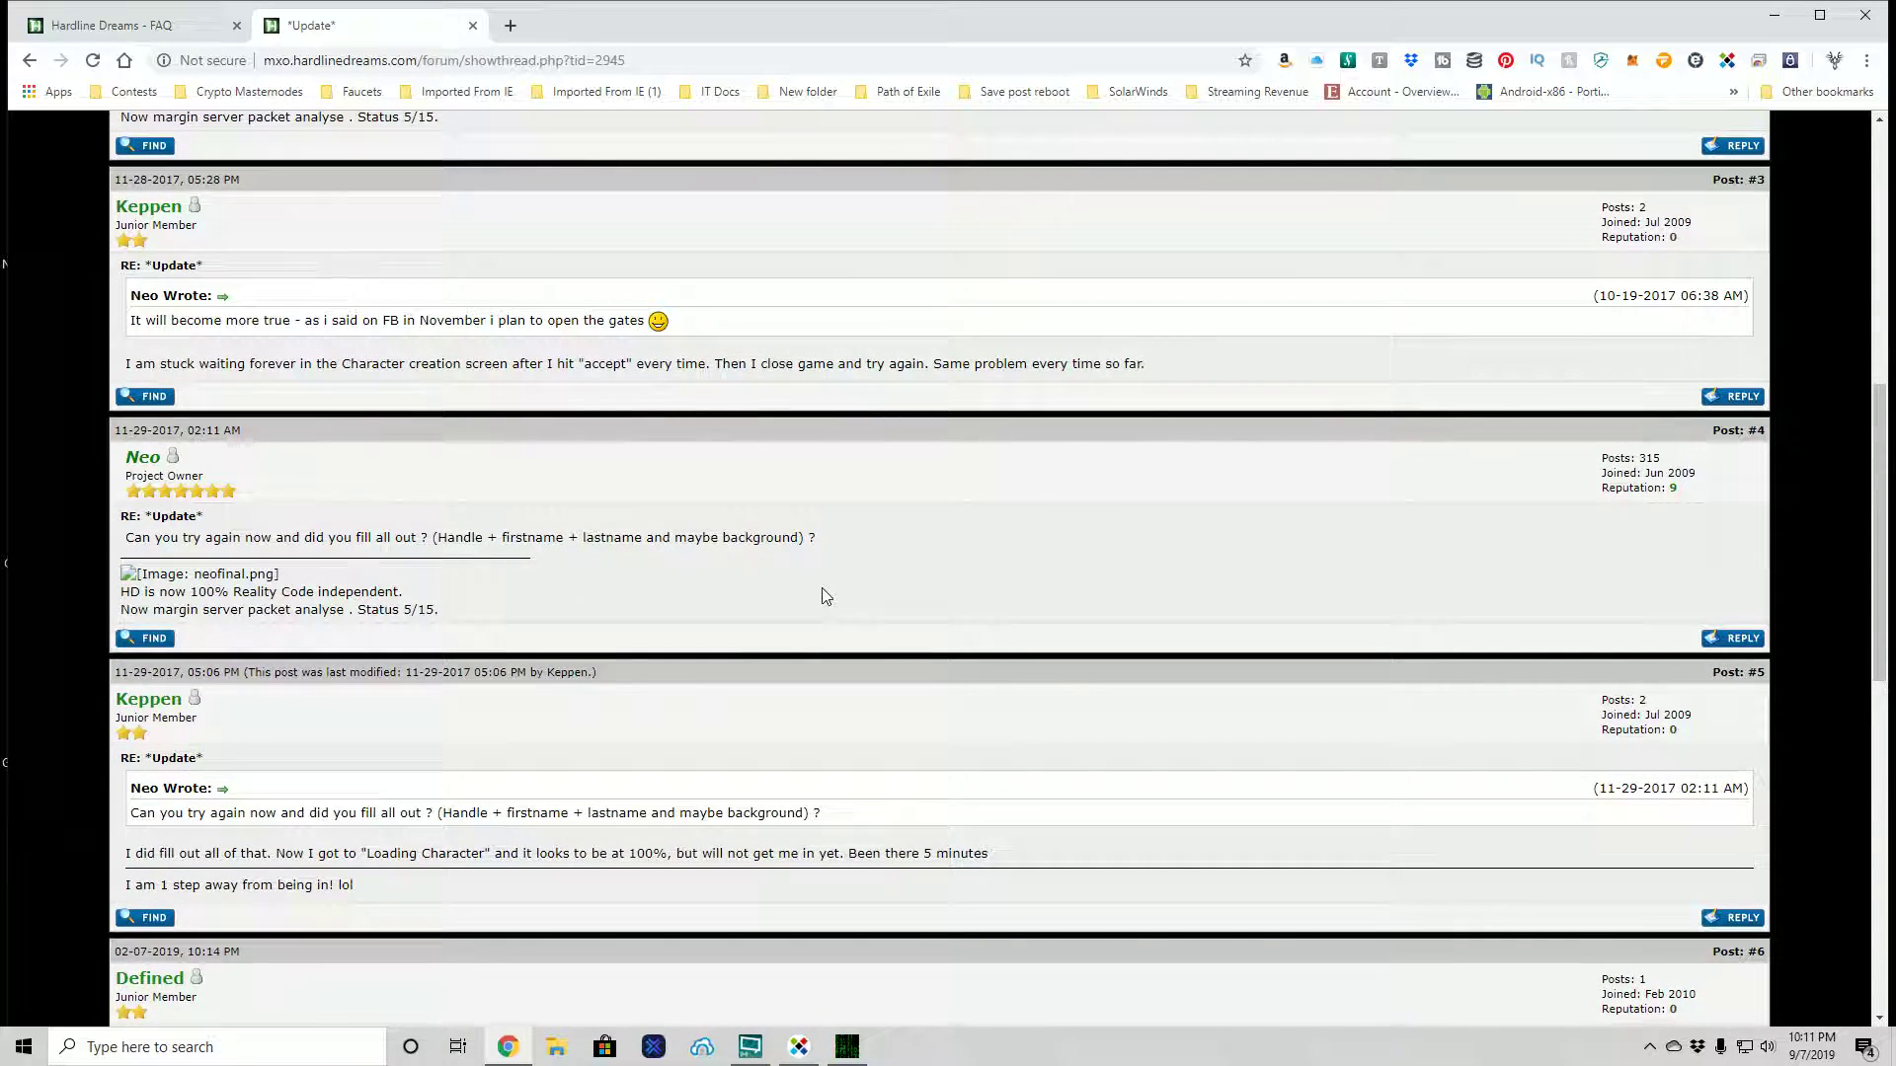
scroll(826, 594, down, 1)
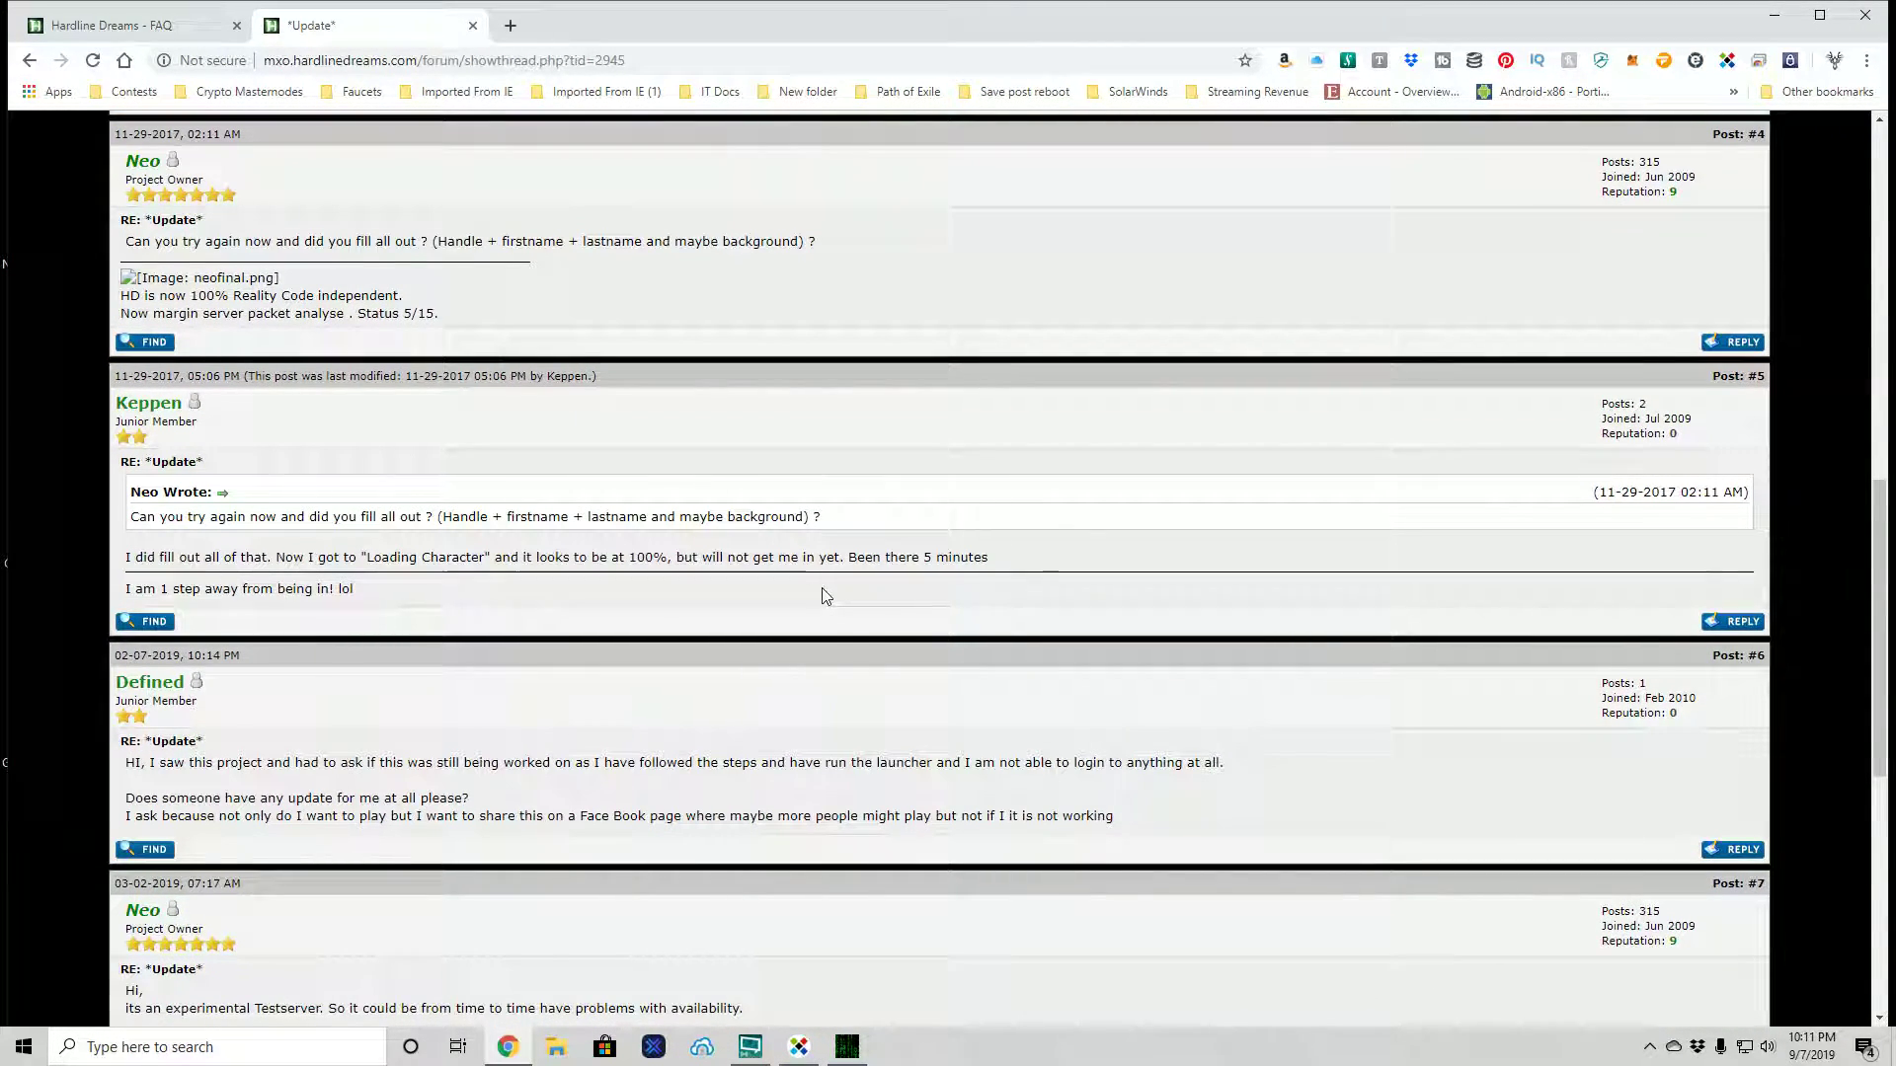
scroll(826, 594, down, 1)
scroll(826, 597, down, 2)
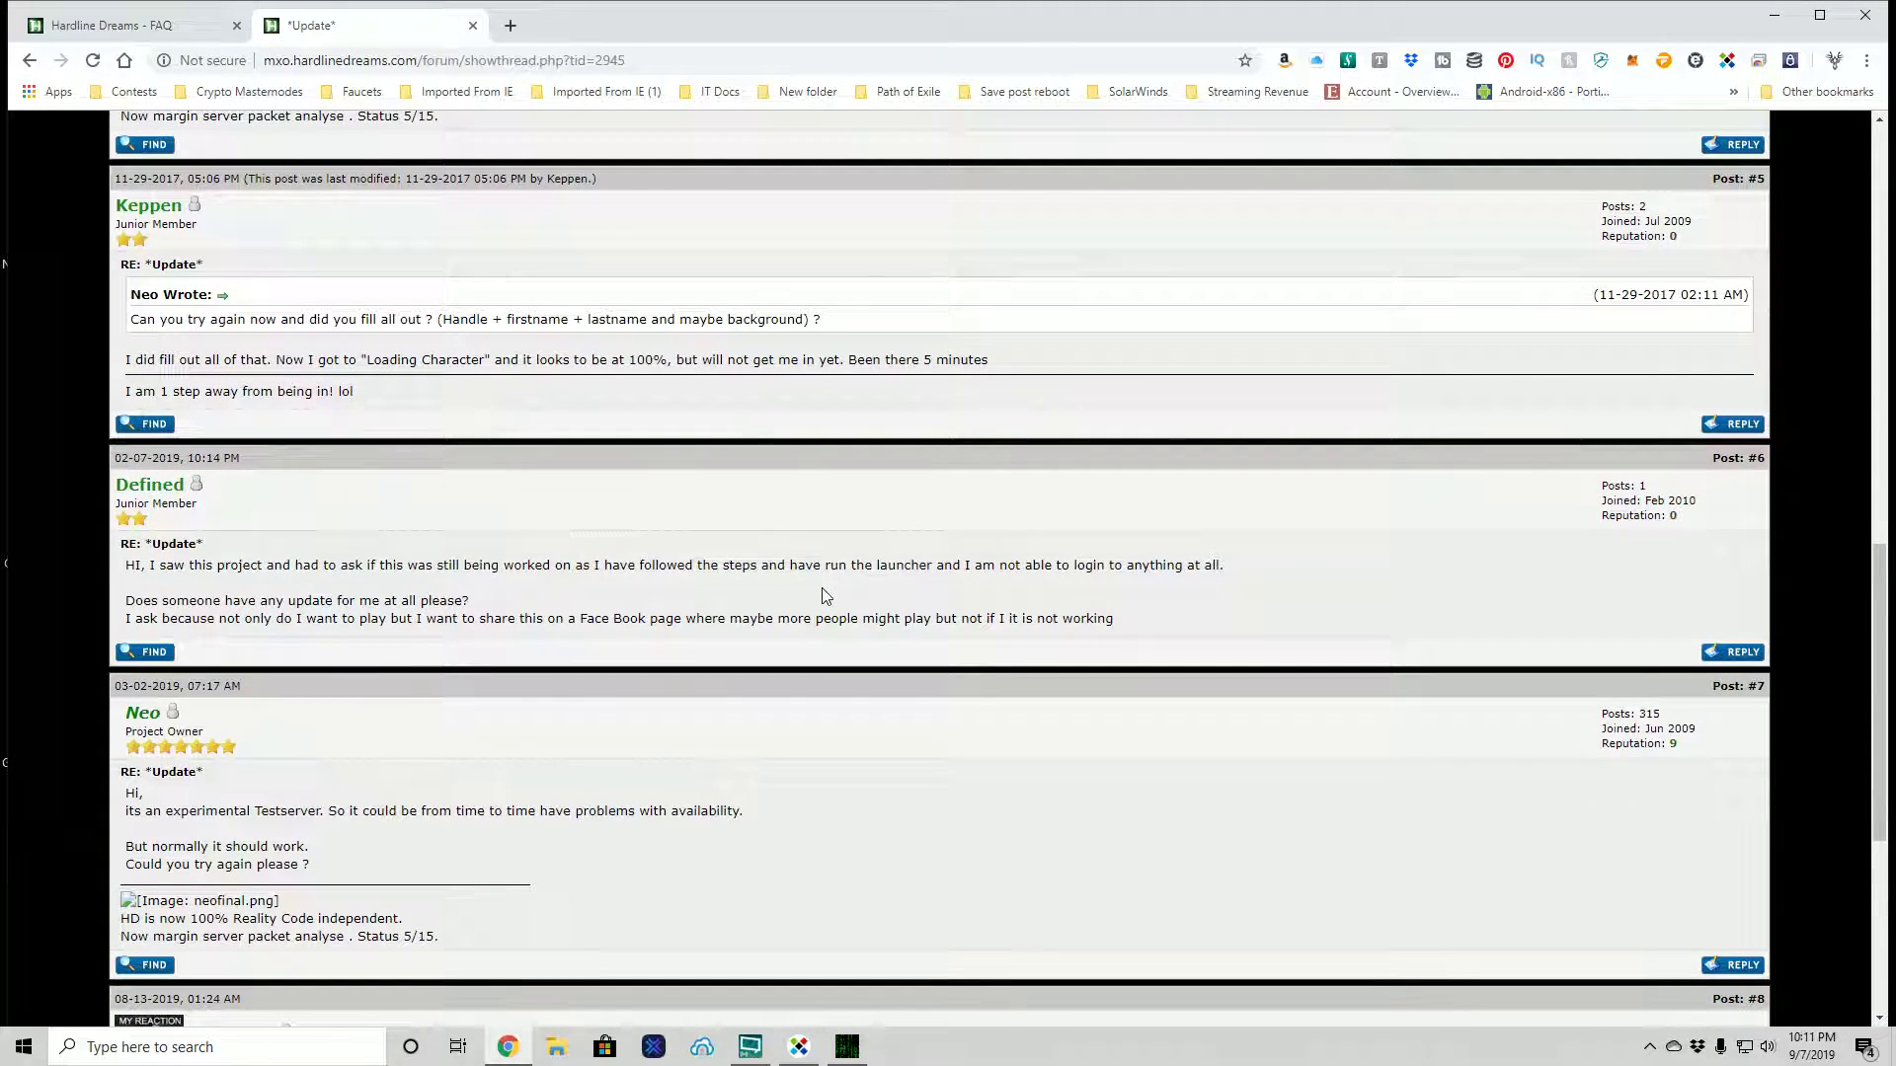
scroll(826, 596, down, 2)
scroll(826, 597, down, 2)
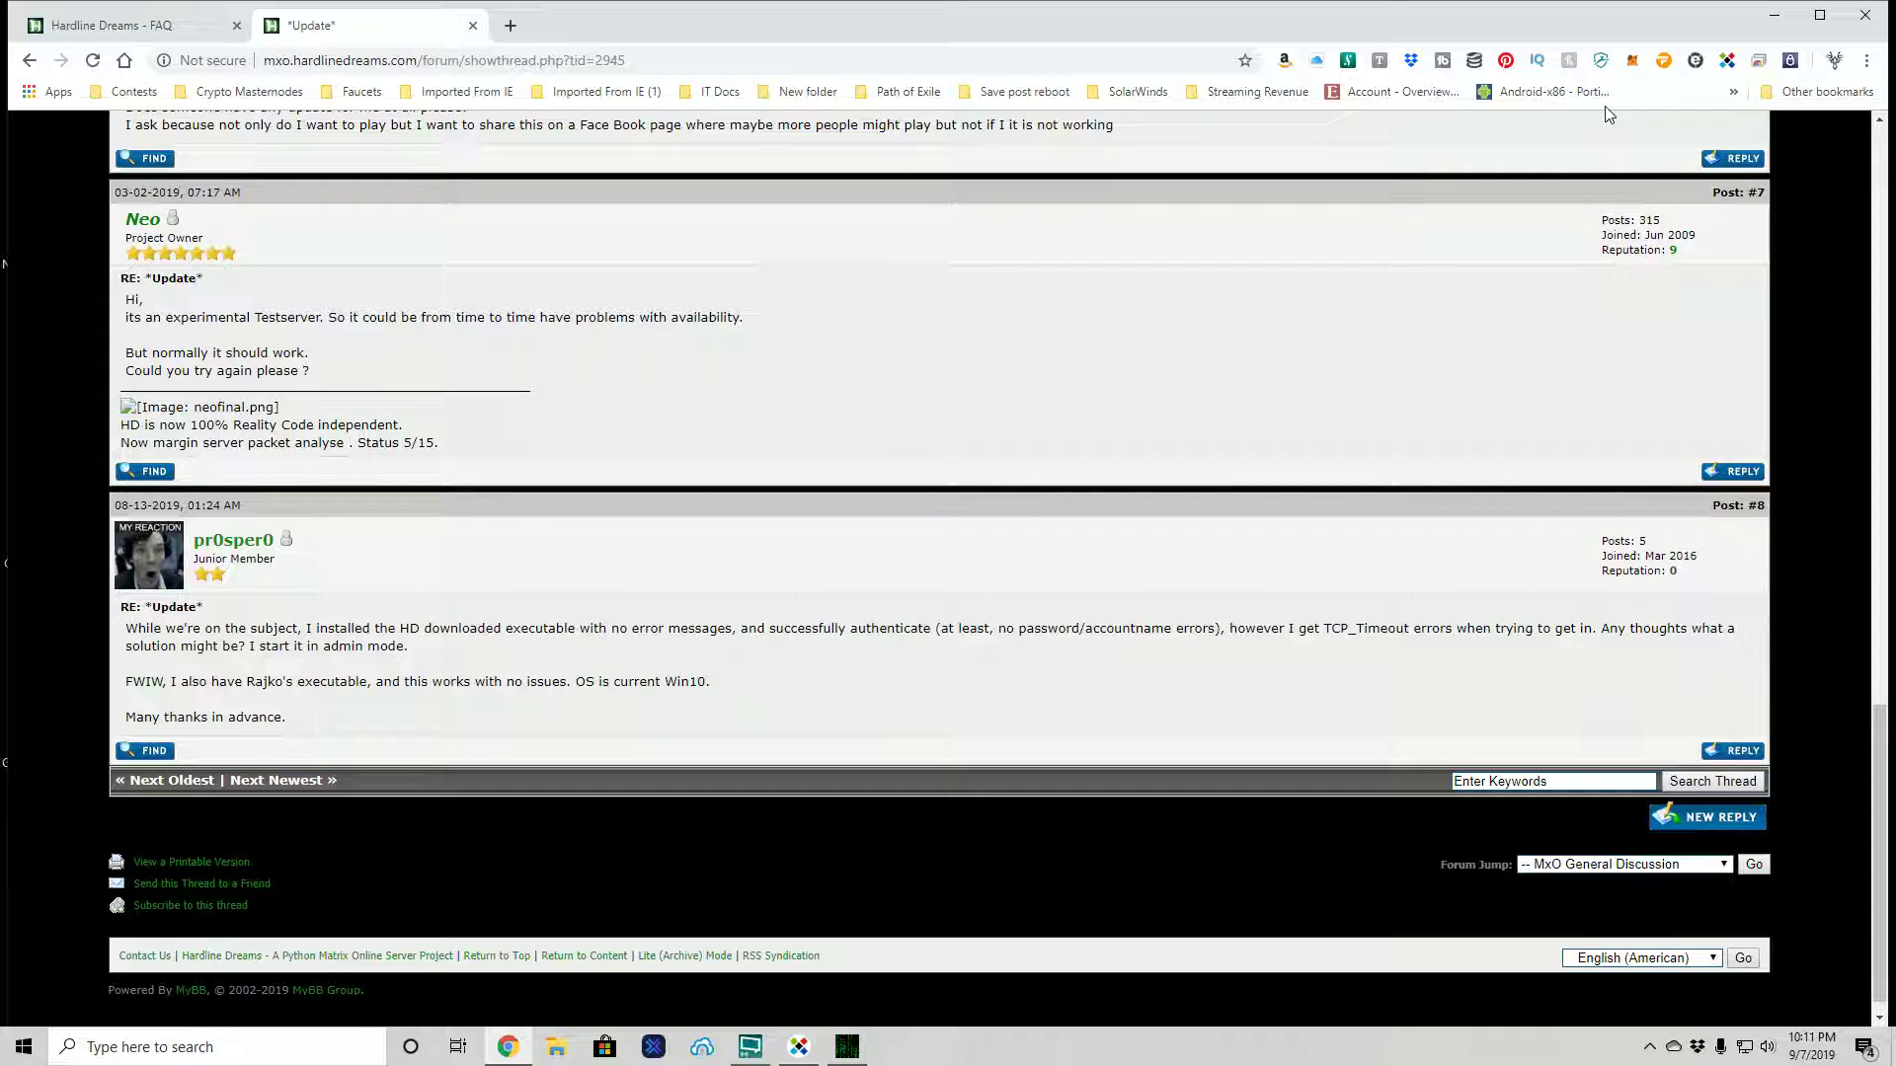
- Minimize Chrome to reveal the launcher's login console, still reading Authenticating...
click(1775, 15)
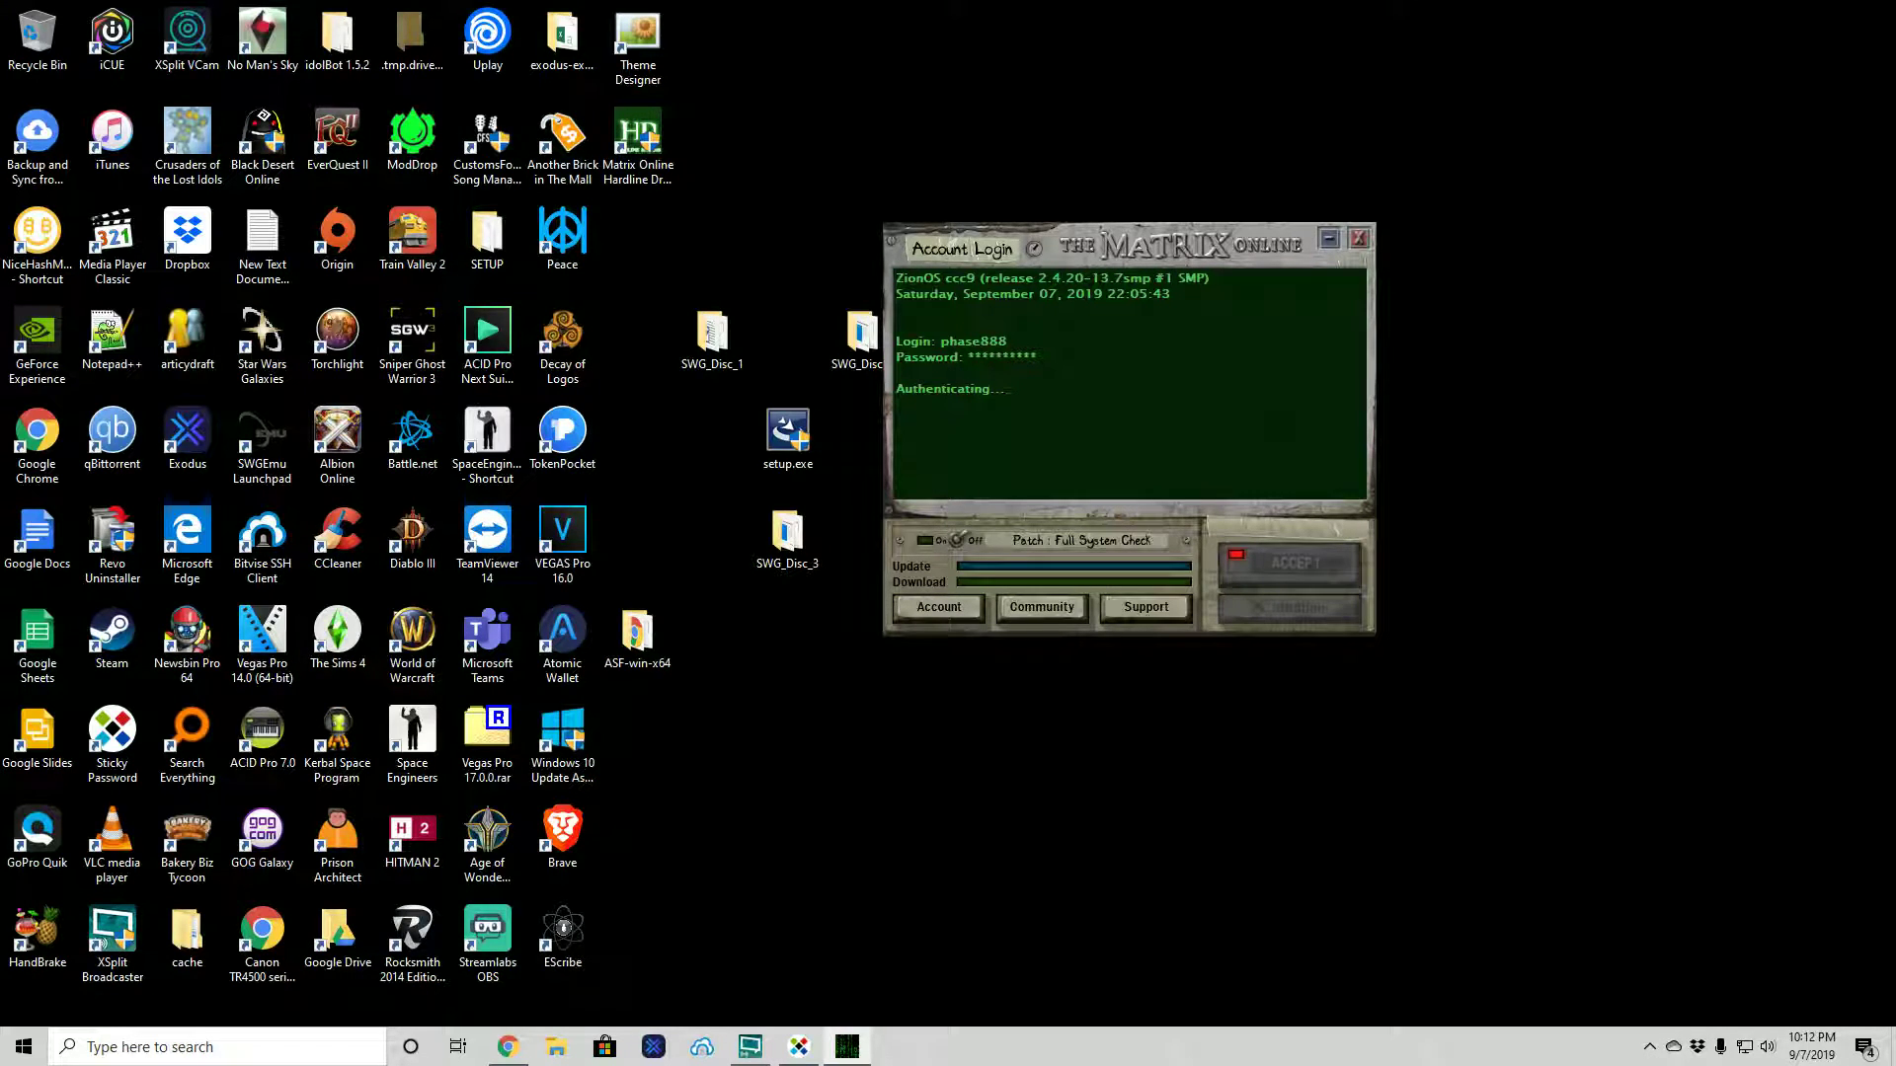